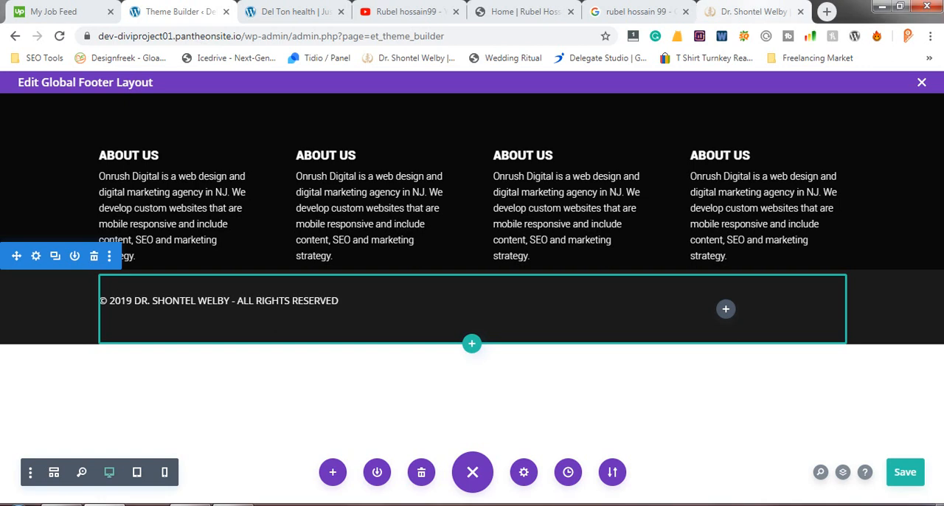
# - Check the reference site's footer, reload the Theme Builder with its unsaved backup restored, and reopen the global footer layout
pyautogui.click(753, 12)
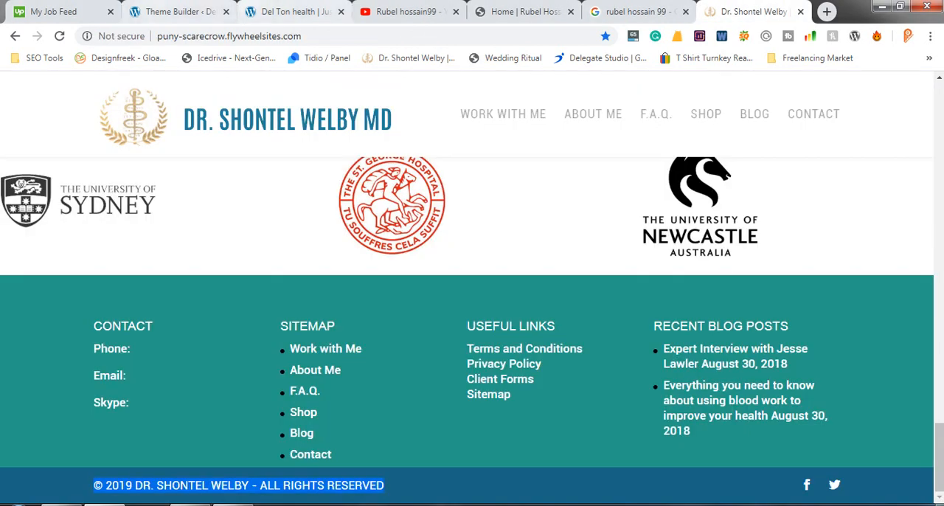
pyautogui.click(177, 11)
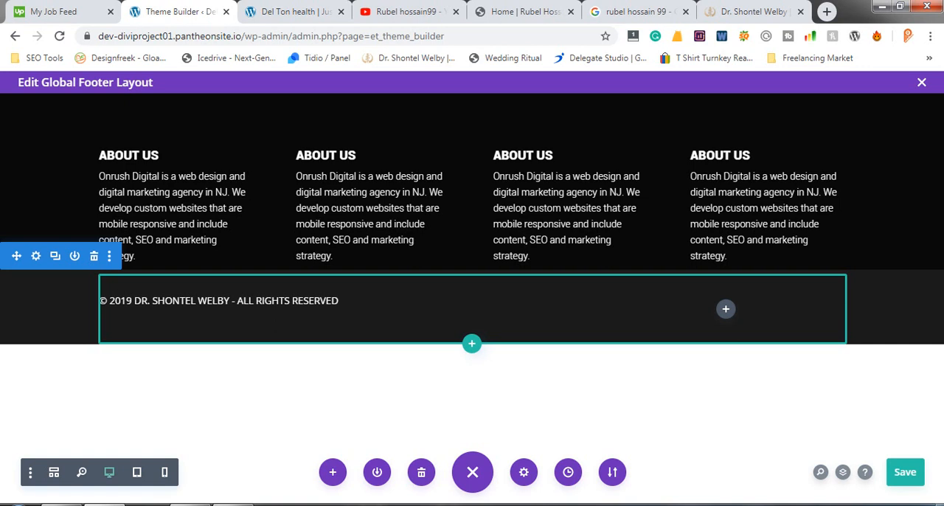
pyautogui.press('F5')
pyautogui.press('Escape')
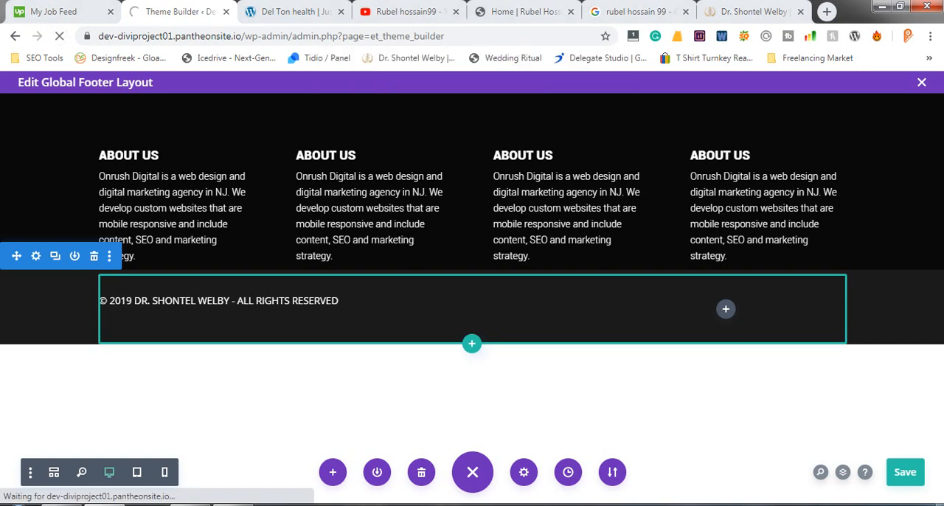
pyautogui.hotkey('ctrl', 's')
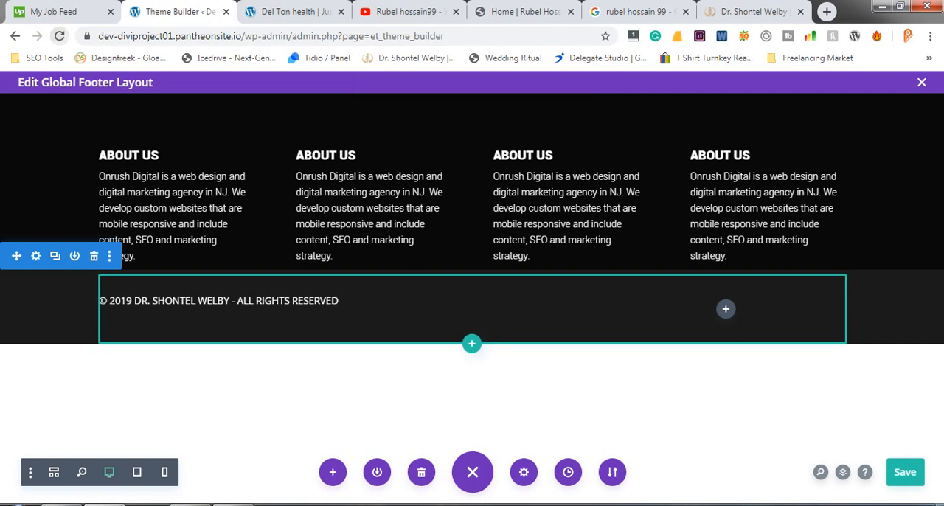
pyautogui.press('F5')
pyautogui.press('Return')
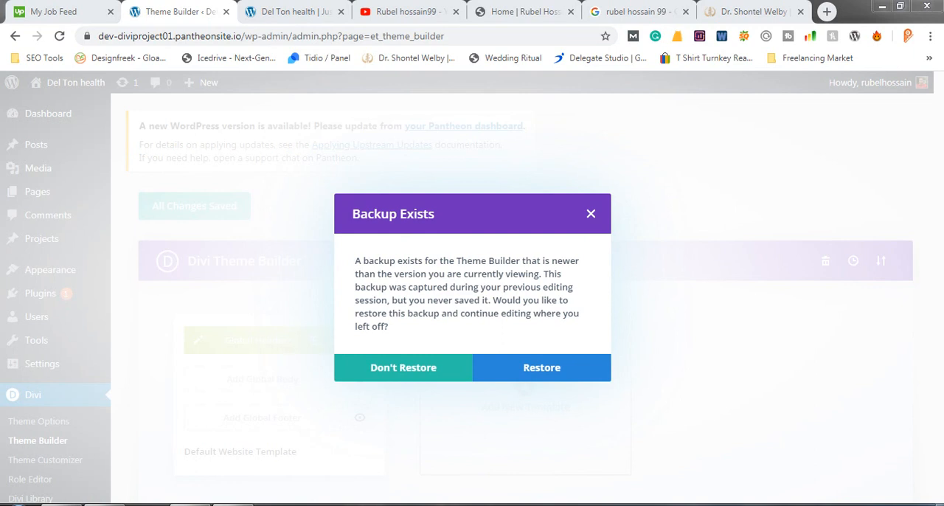
pyautogui.press('Escape')
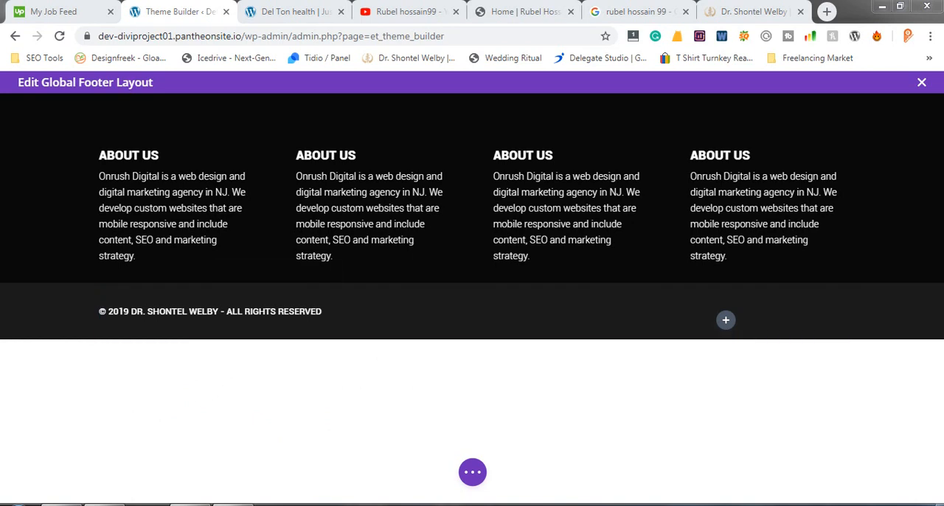
# - Save the global footer layout, close its editor and save the Theme Builder changes
pyautogui.click(471, 472)
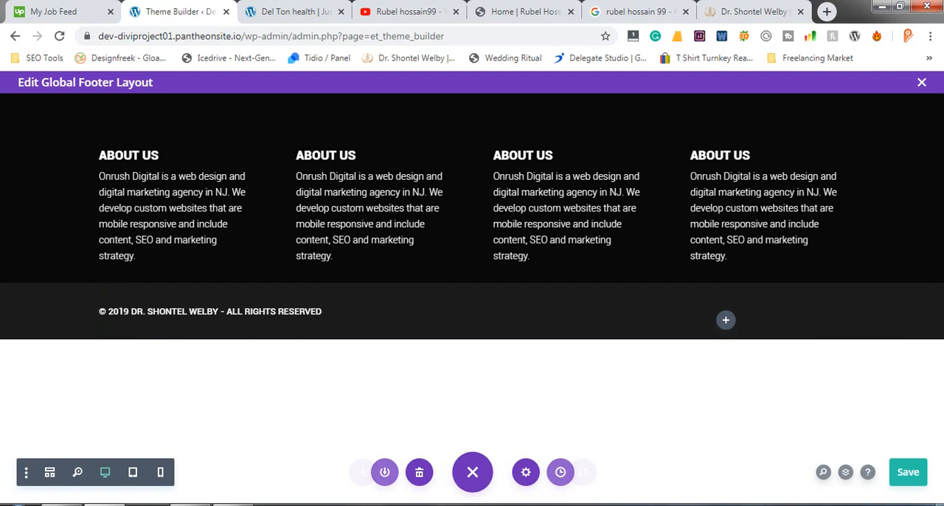
pyautogui.click(906, 472)
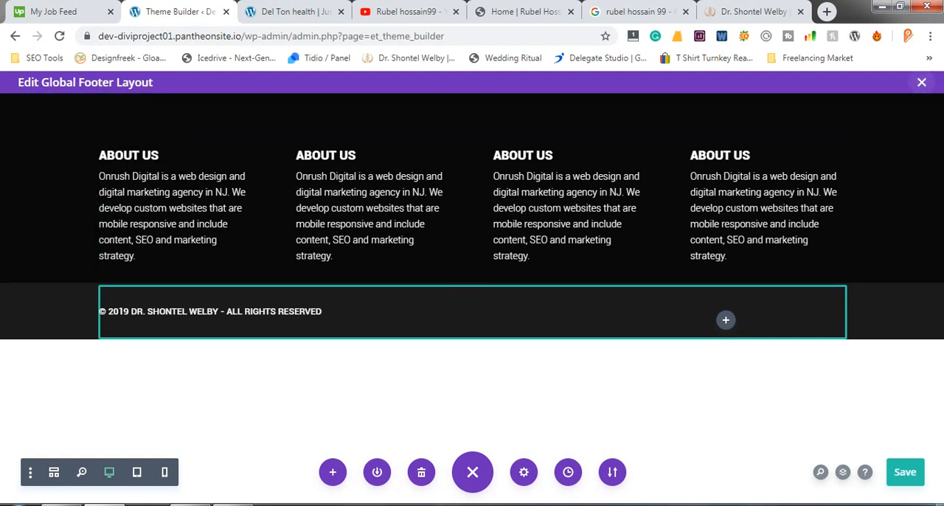
pyautogui.click(921, 82)
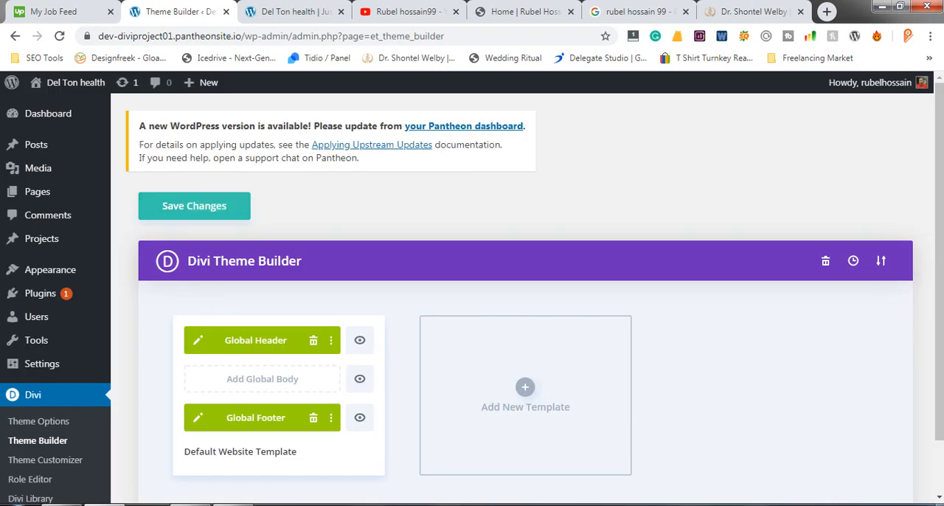
pyautogui.click(194, 206)
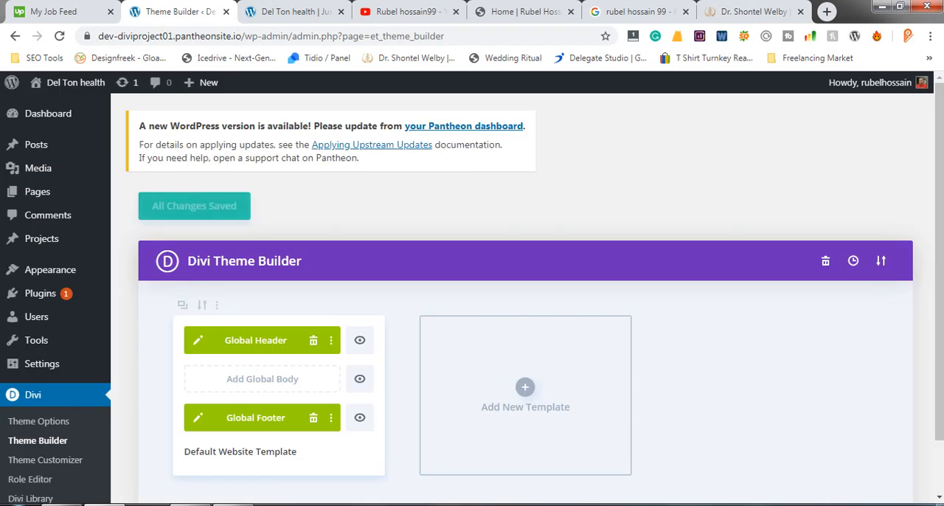
# - Reload the live home page and compare its footer with the Photoshop mockup
pyautogui.click(291, 11)
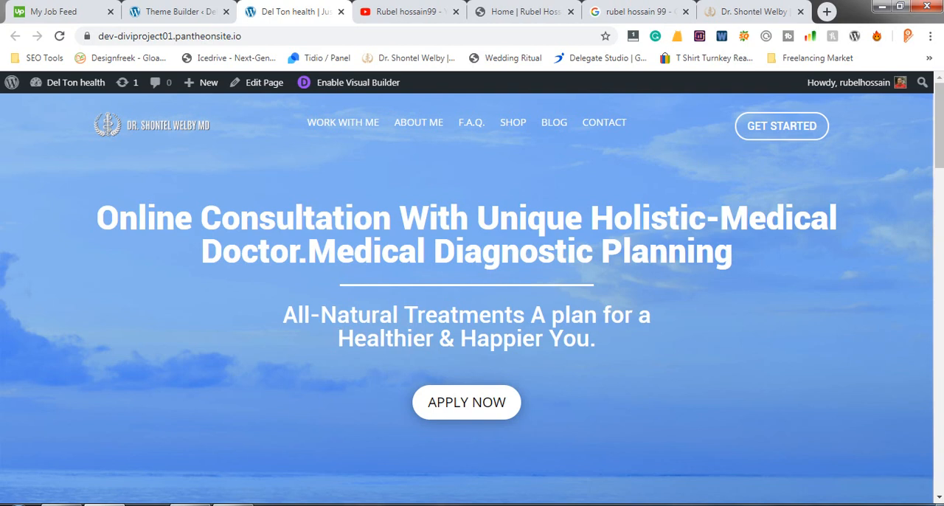
pyautogui.click(174, 11)
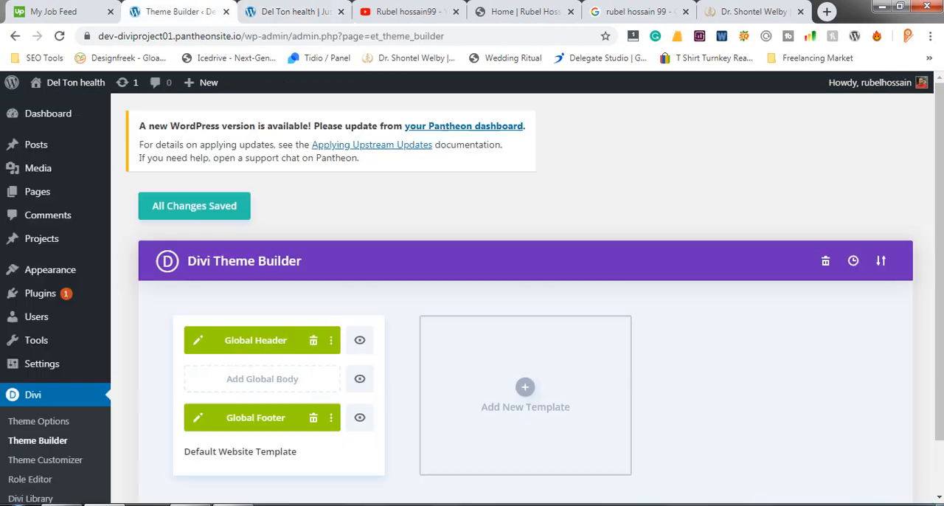
pyautogui.click(270, 11)
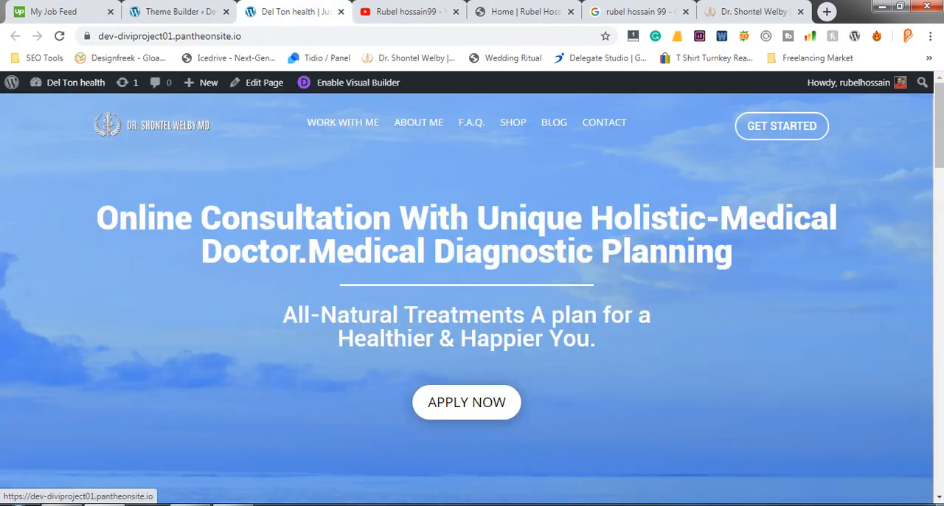
pyautogui.click(152, 124)
pyautogui.scroll(-8, 472, 295)
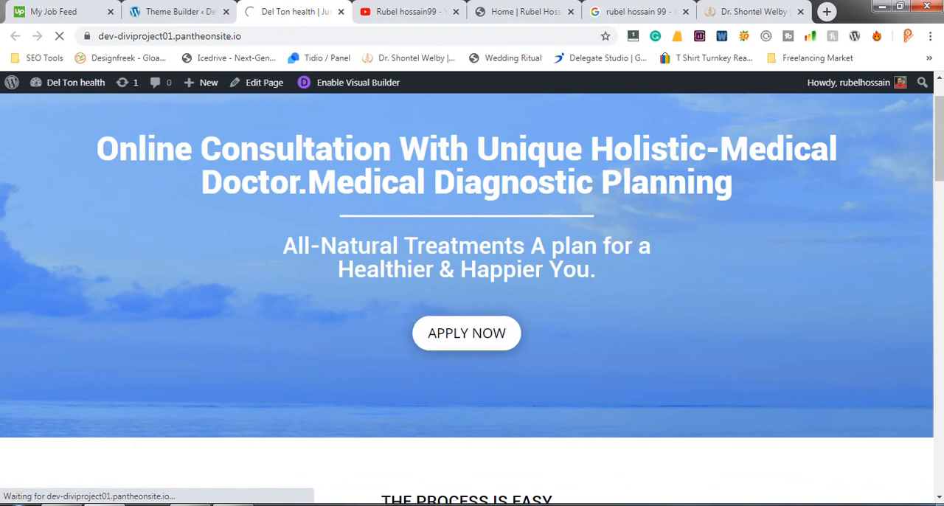
pyautogui.scroll(-6, 472, 295)
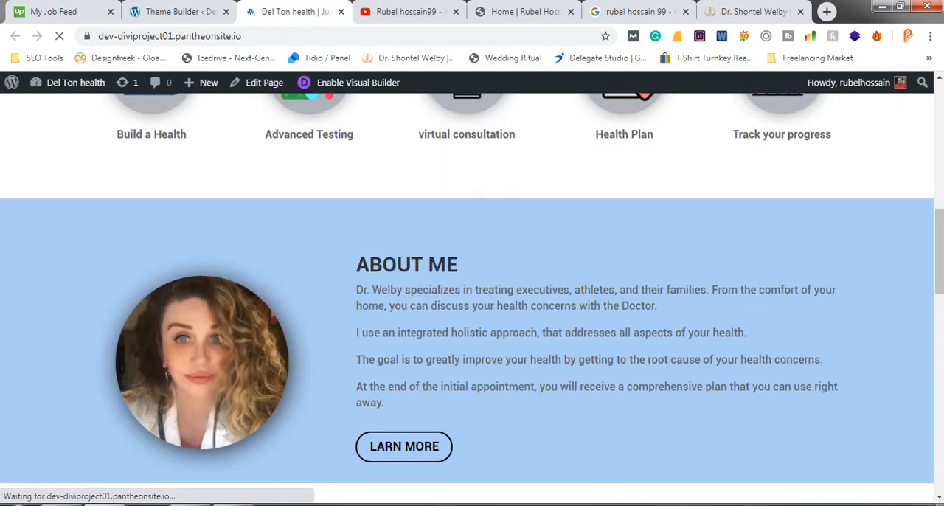
pyautogui.scroll(-11, 472, 295)
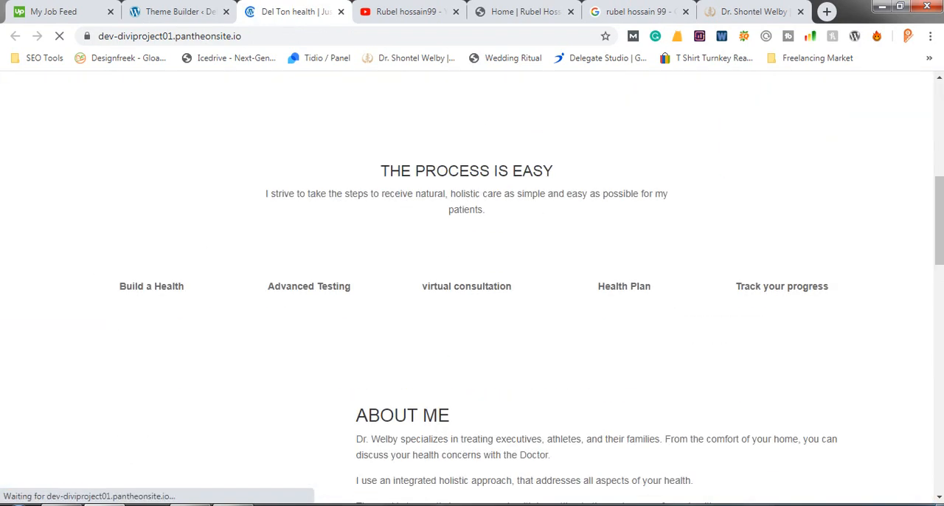
pyautogui.scroll(-8, 472, 295)
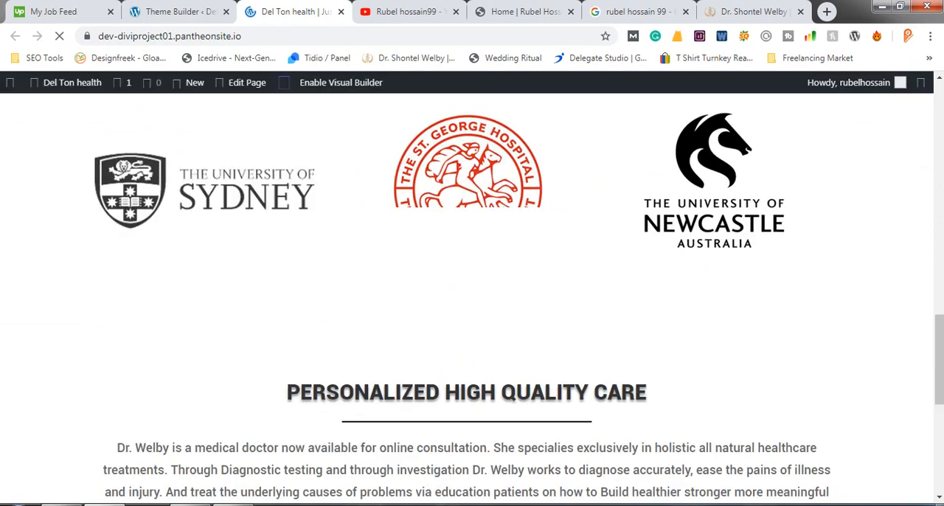
pyautogui.scroll(-6, 472, 295)
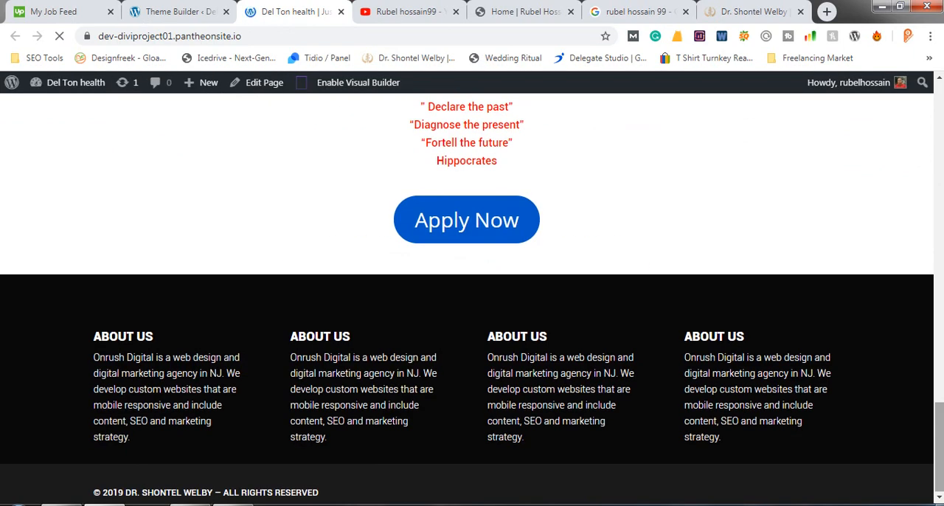
pyautogui.click(233, 504)
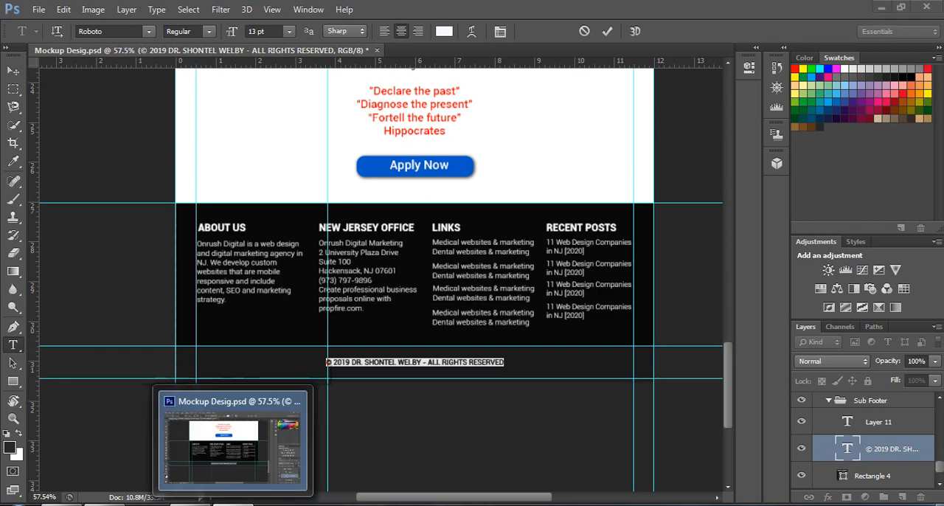
pyautogui.click(233, 504)
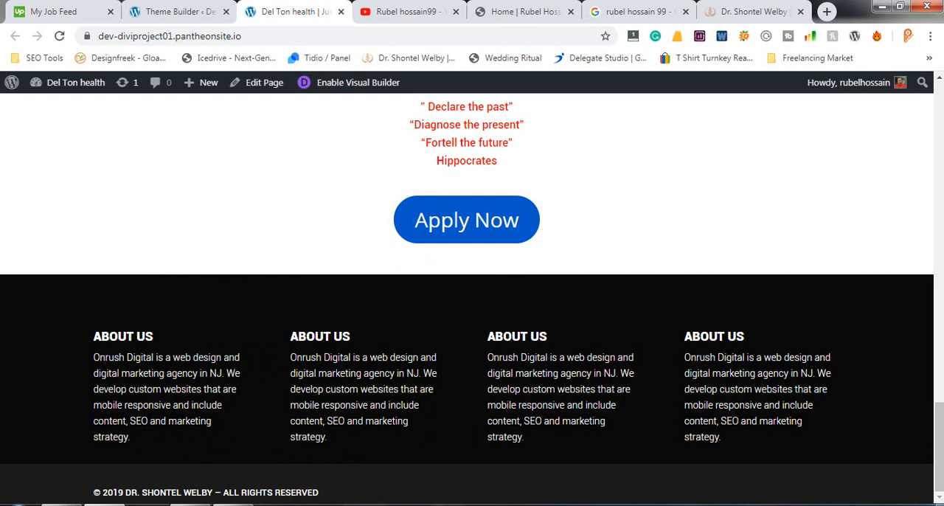
# - Open the global footer layout for editing in the Theme Builder, checking the live footer while it loads
pyautogui.click(180, 12)
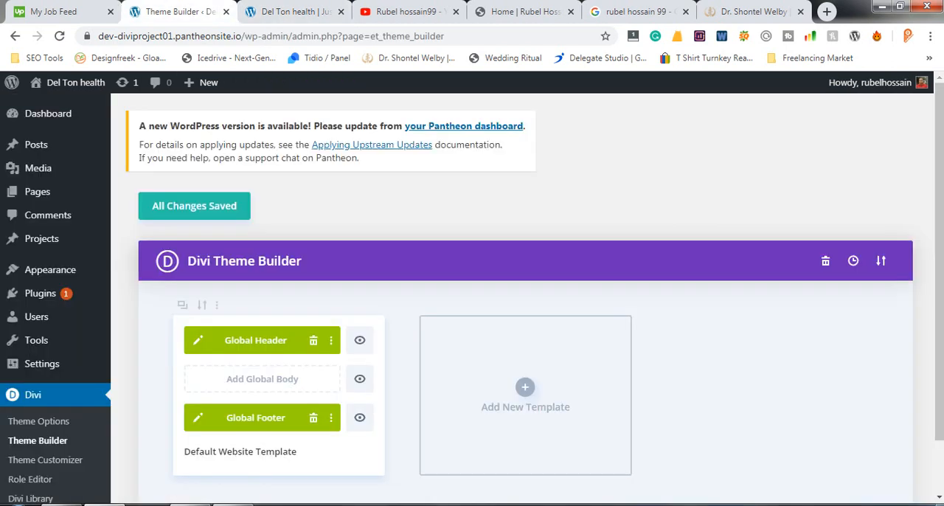
pyautogui.click(198, 417)
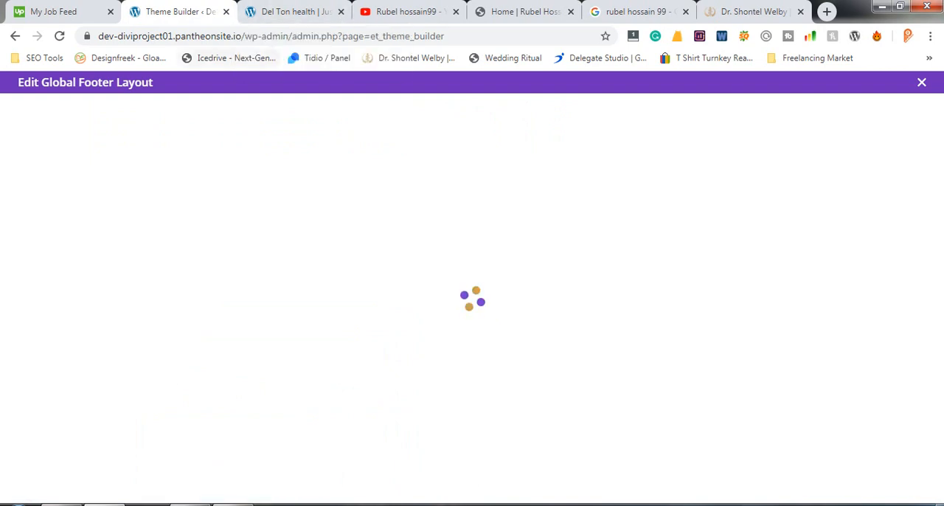
pyautogui.click(291, 11)
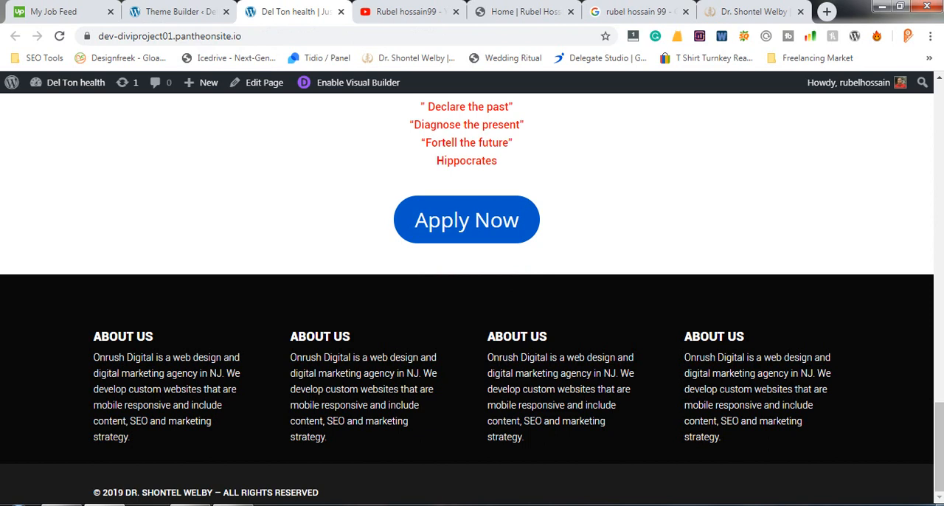
pyautogui.click(179, 12)
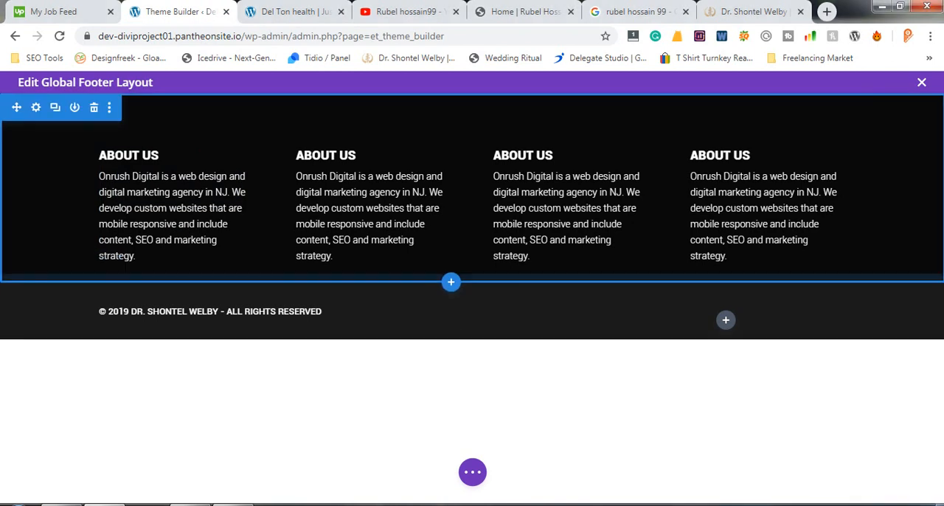
# - Increase the bottom padding of the four-column About Us section, reduce its top padding to almost nothing, and save the footer layout
pyautogui.moveTo(472, 278); pyautogui.dragTo(472, 293)
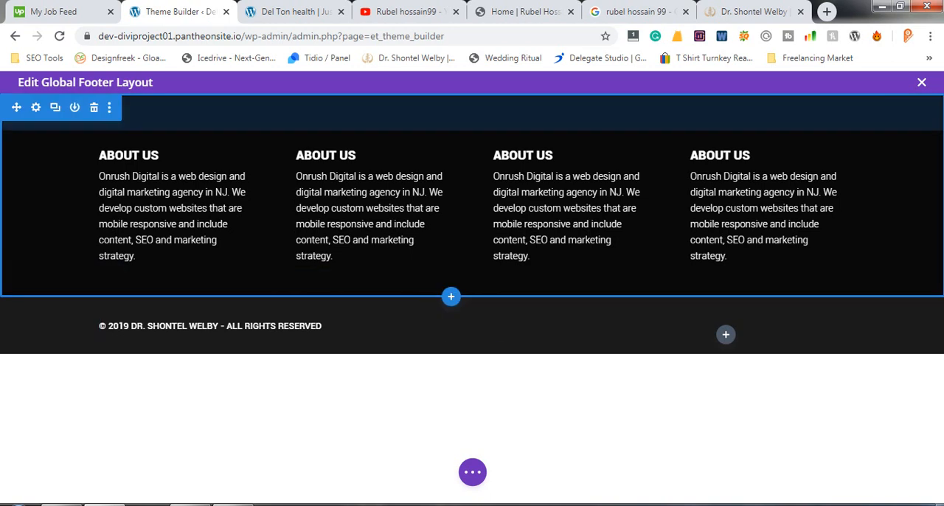
pyautogui.moveTo(472, 122); pyautogui.dragTo(472, 88)
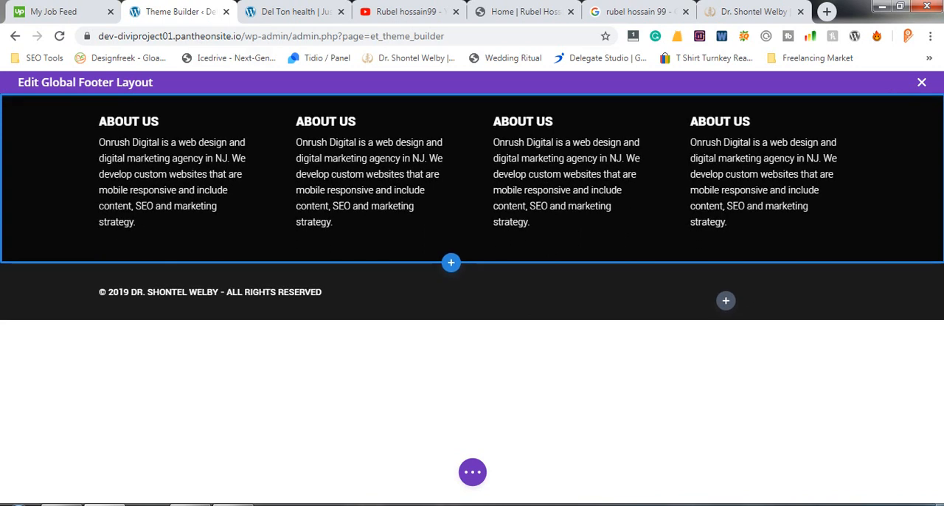
pyautogui.click(471, 472)
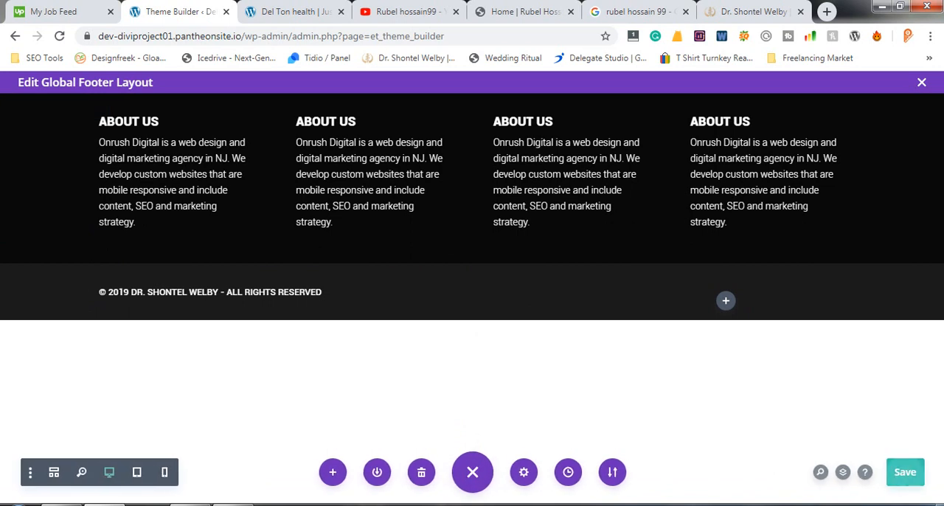
pyautogui.click(904, 472)
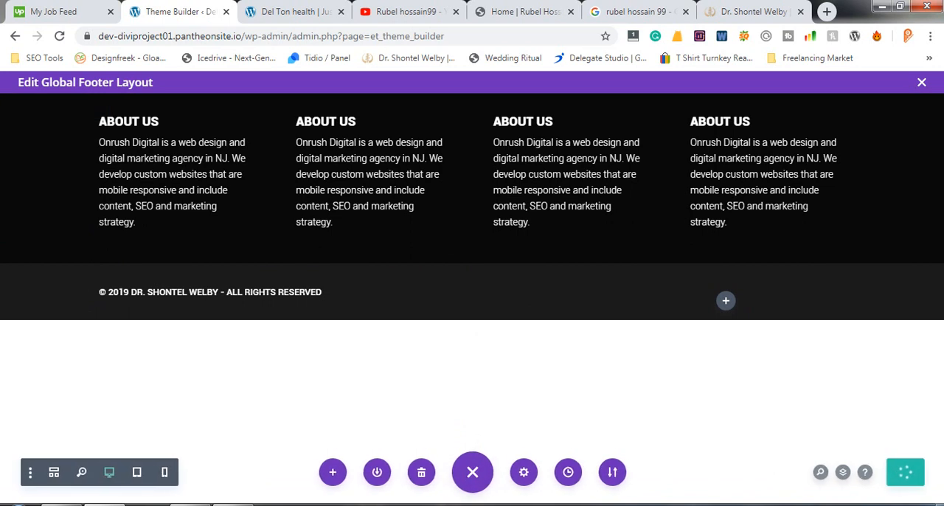
# - Refresh the live home page and examine the footer section's spacing against the mockup in Photoshop
pyautogui.click(295, 12)
pyautogui.click(180, 12)
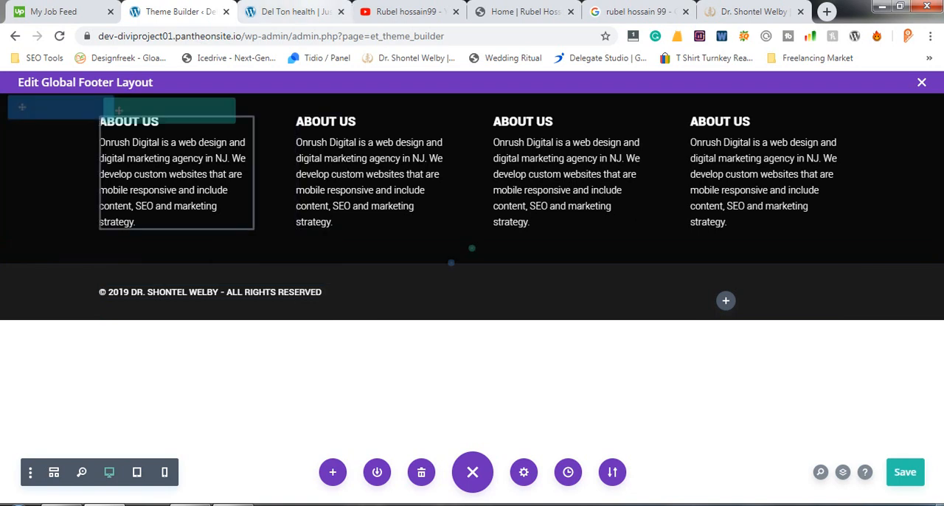
pyautogui.click(295, 11)
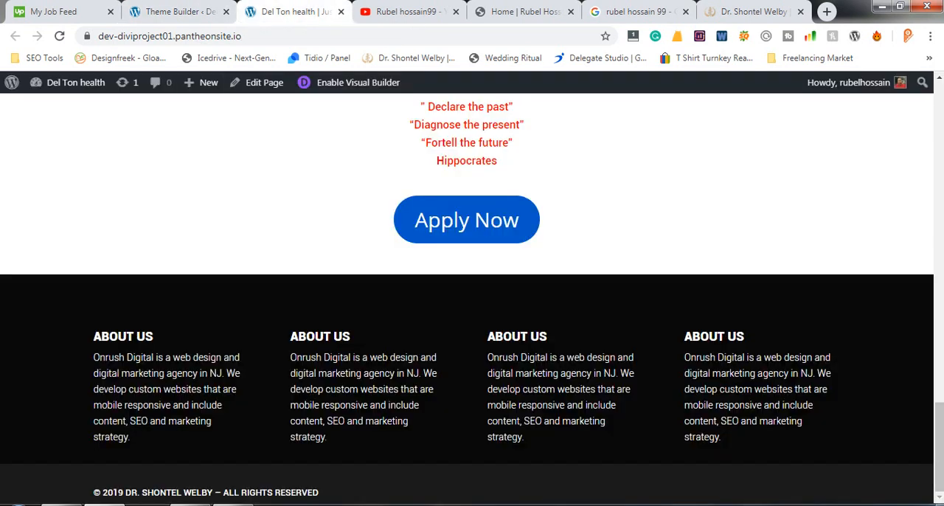
pyautogui.click(180, 11)
pyautogui.click(295, 11)
pyautogui.click(59, 35)
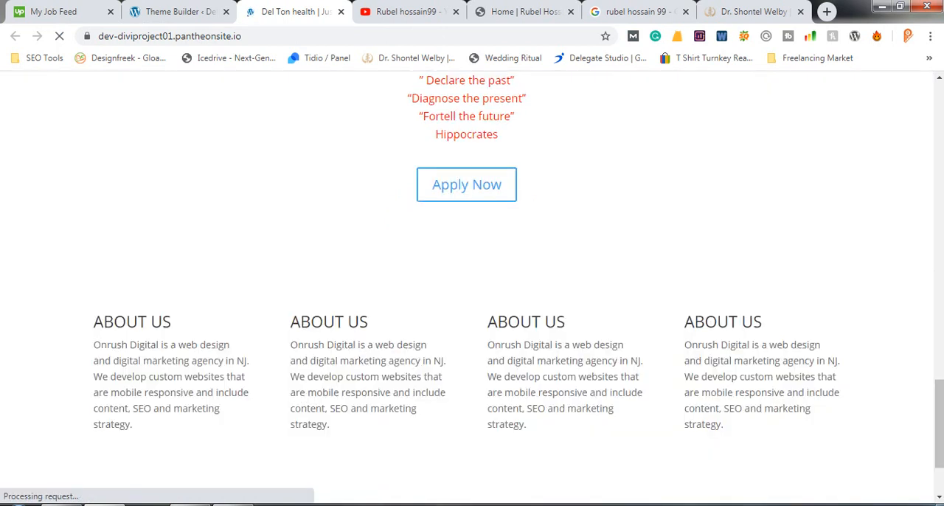
pyautogui.scroll(-2, 472, 287)
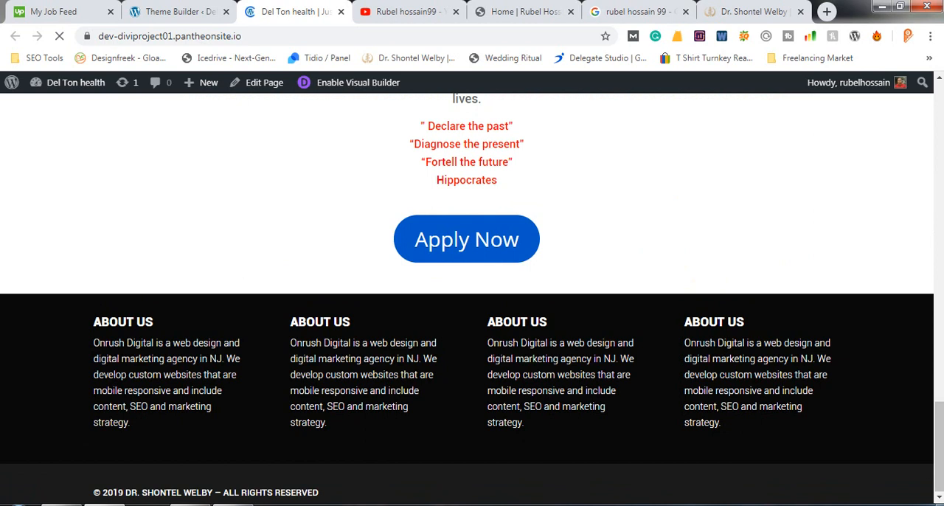
pyautogui.hotkey('alt', 'Tab')
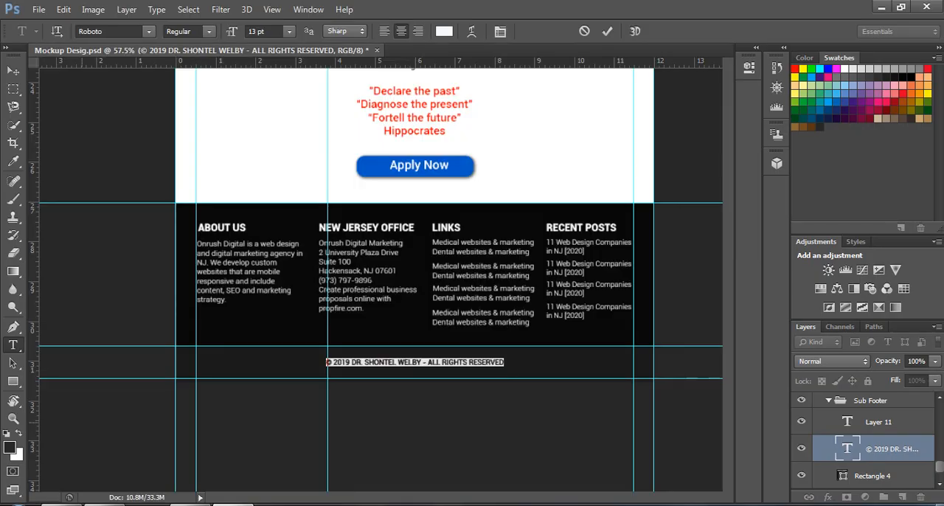
pyautogui.hotkey('alt', 'Tab')
# - Switch to the Theme Builder in Chrome and add a Social Media Follow module to the empty column of the footer's copyright row
pyautogui.hotkey('ctrl', 'shift', 'Tab')
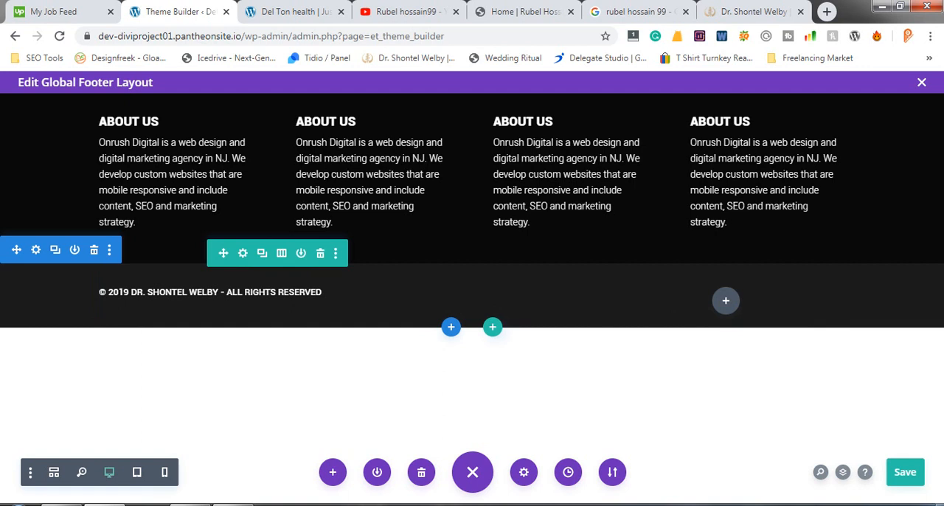
pyautogui.click(921, 82)
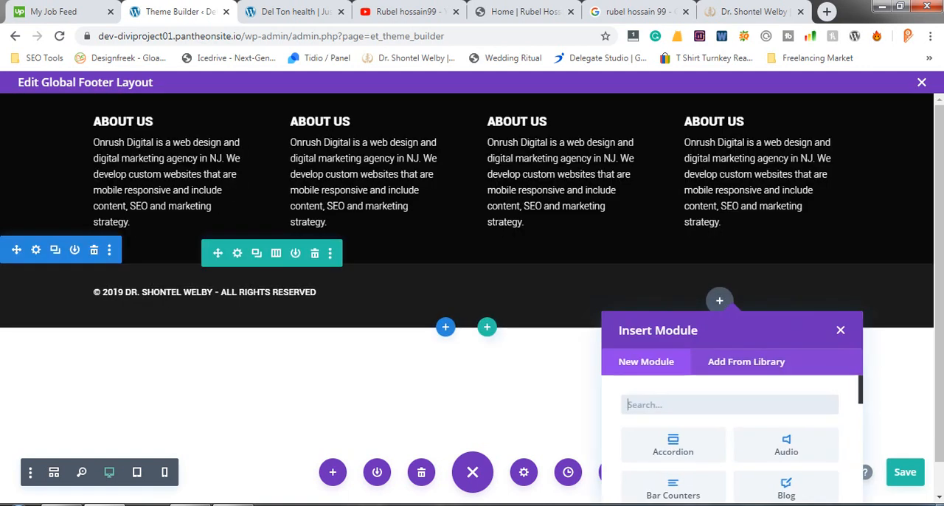
pyautogui.scroll(-6, 726, 416)
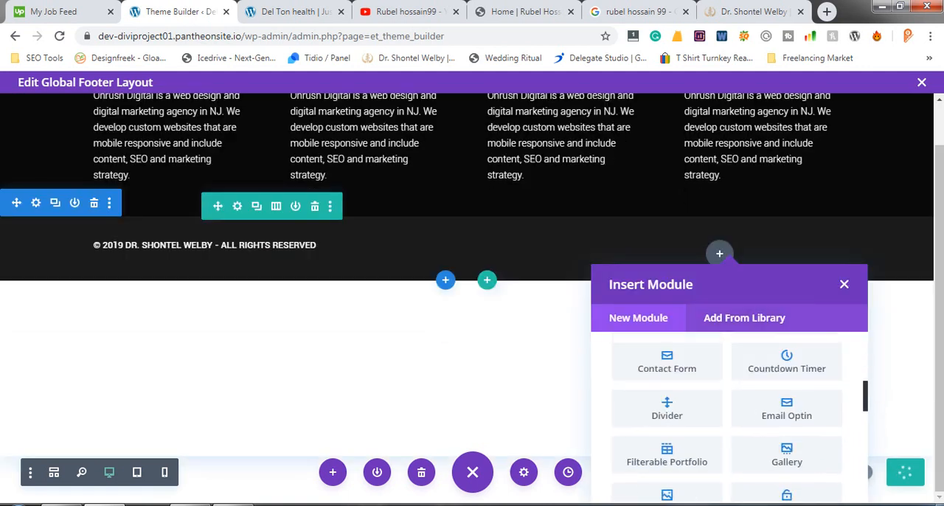
pyautogui.scroll(-5, 726, 416)
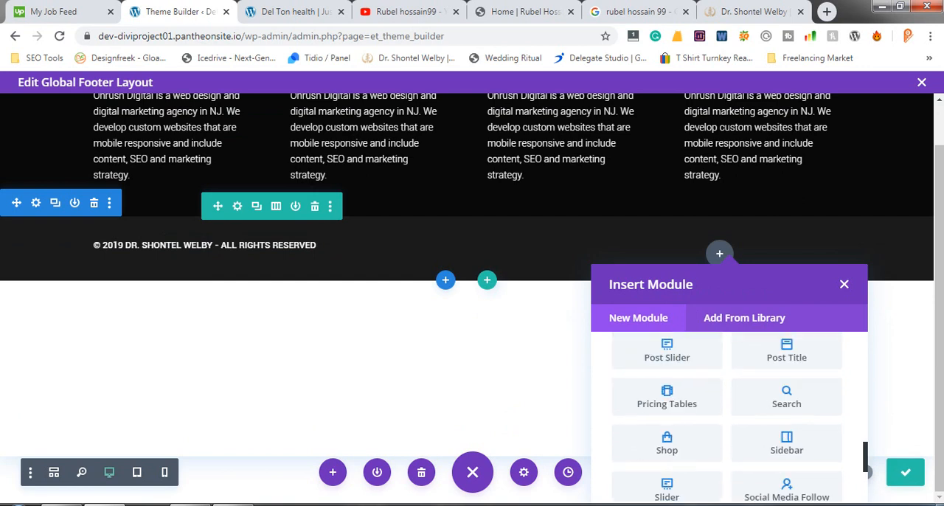
pyautogui.scroll(10, 726, 416)
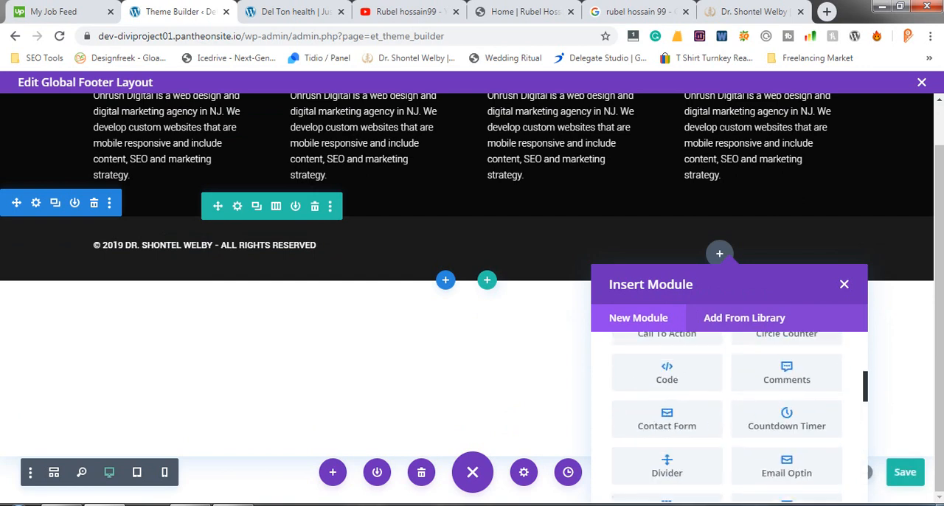
pyautogui.scroll(1, 726, 417)
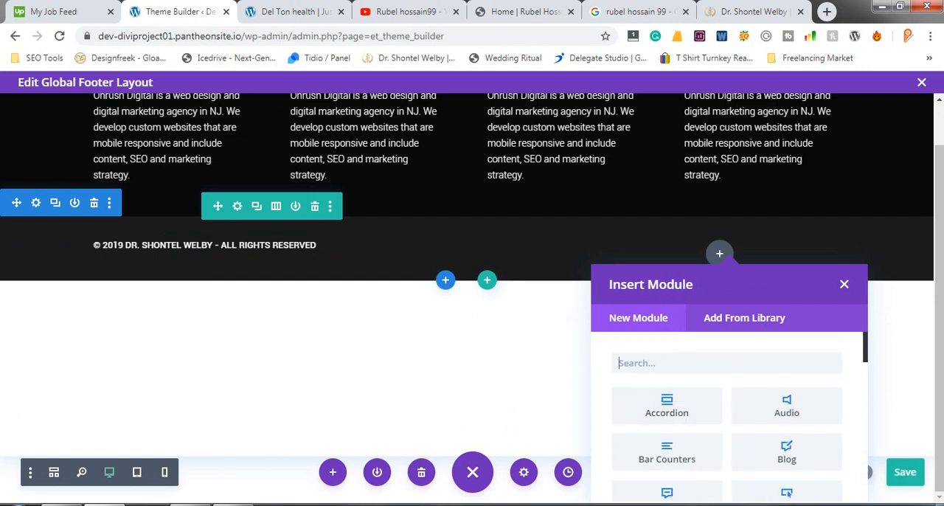
pyautogui.write('soci')
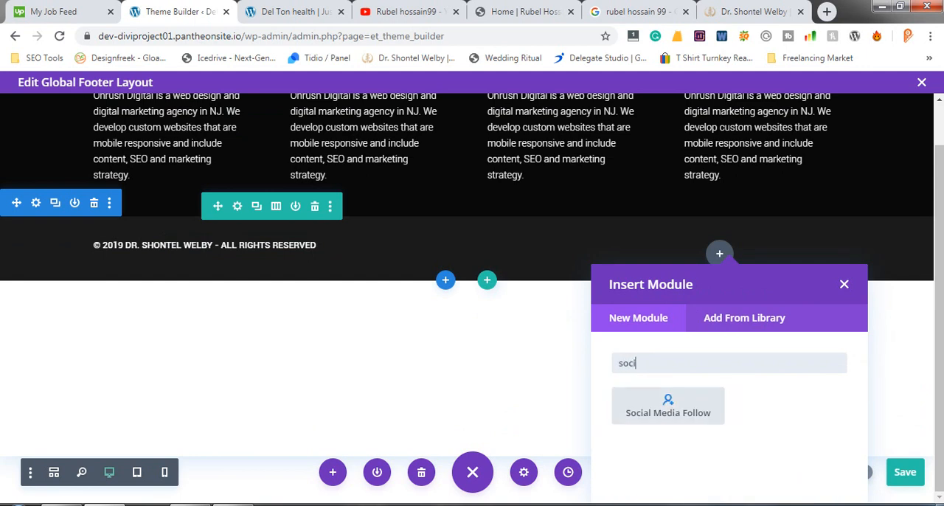
pyautogui.press('Return')
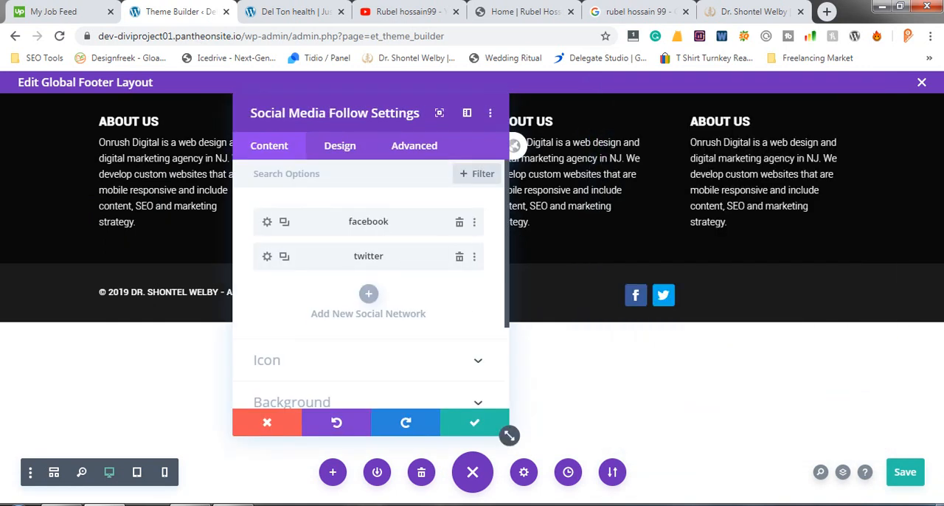
pyautogui.click(474, 421)
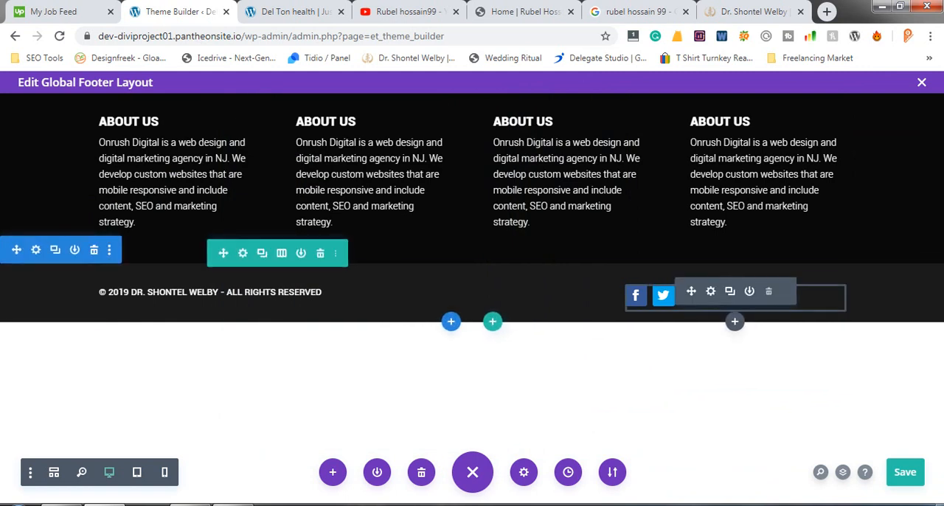
# - Set the Social Media Follow module's alignment to right and save the footer layout
pyautogui.click(710, 291)
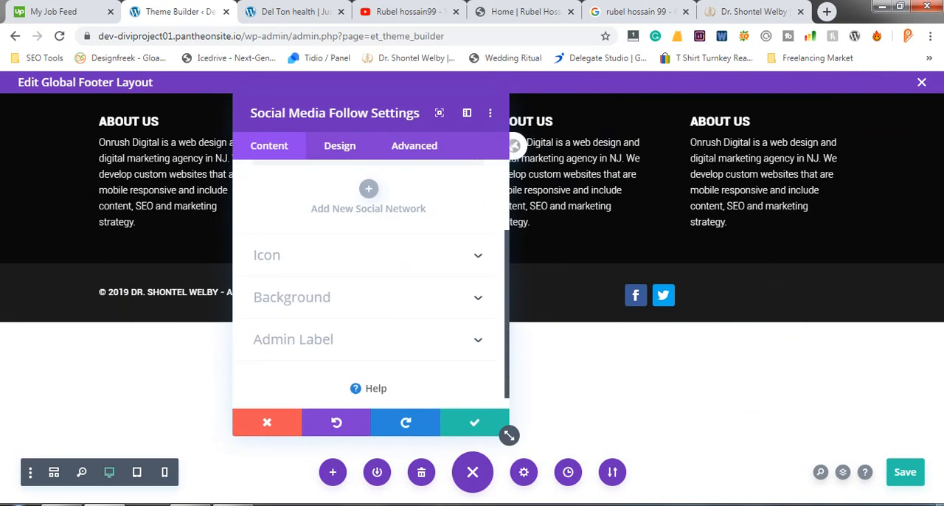
pyautogui.click(339, 146)
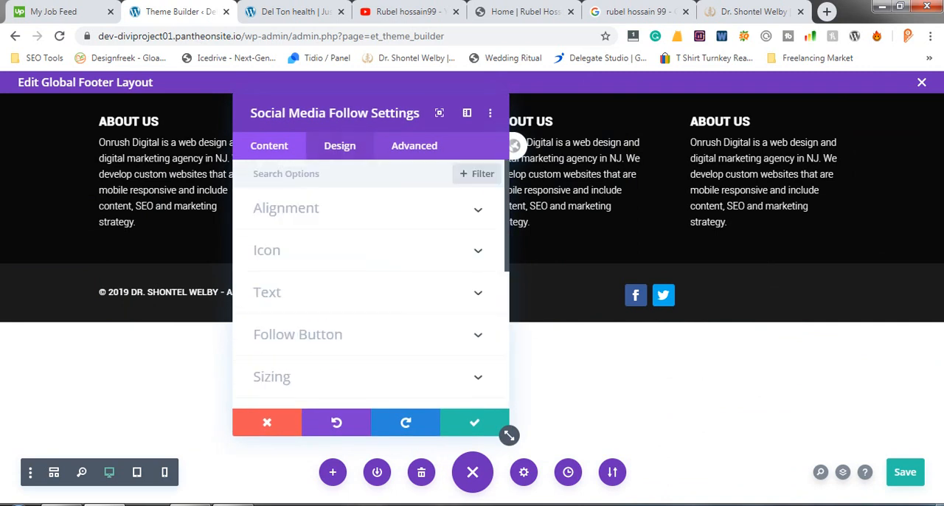
pyautogui.click(286, 209)
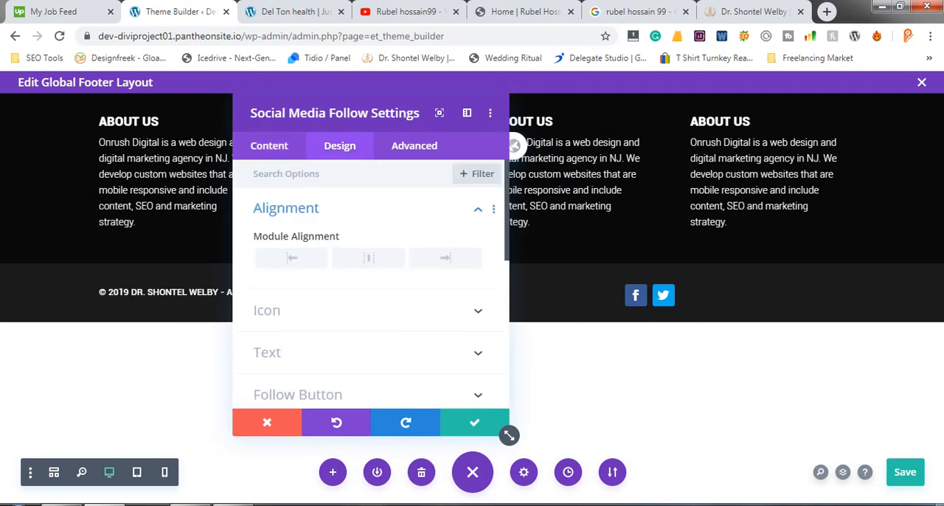
pyautogui.click(445, 257)
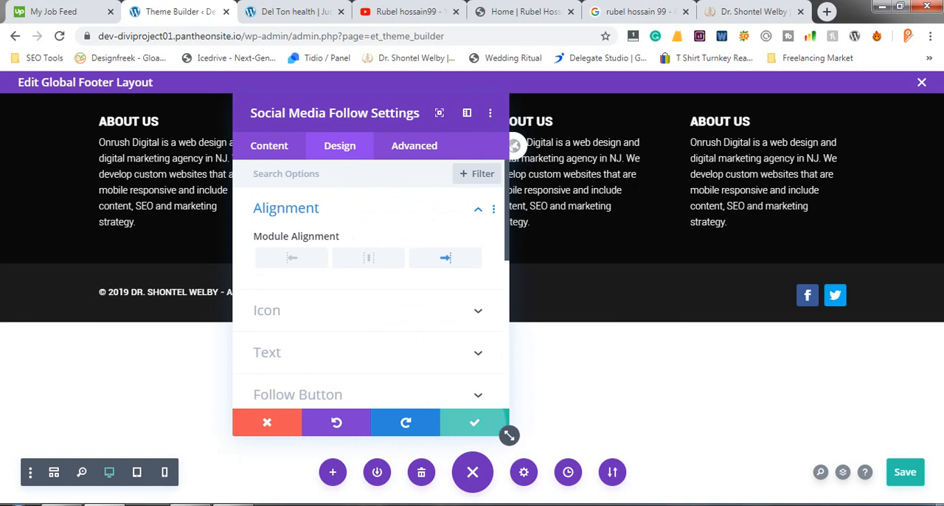
pyautogui.click(475, 422)
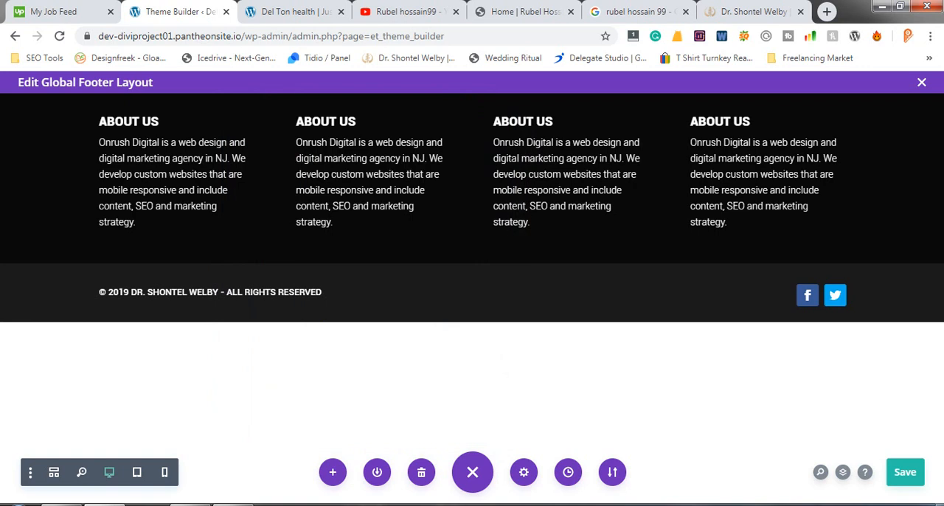
pyautogui.click(905, 472)
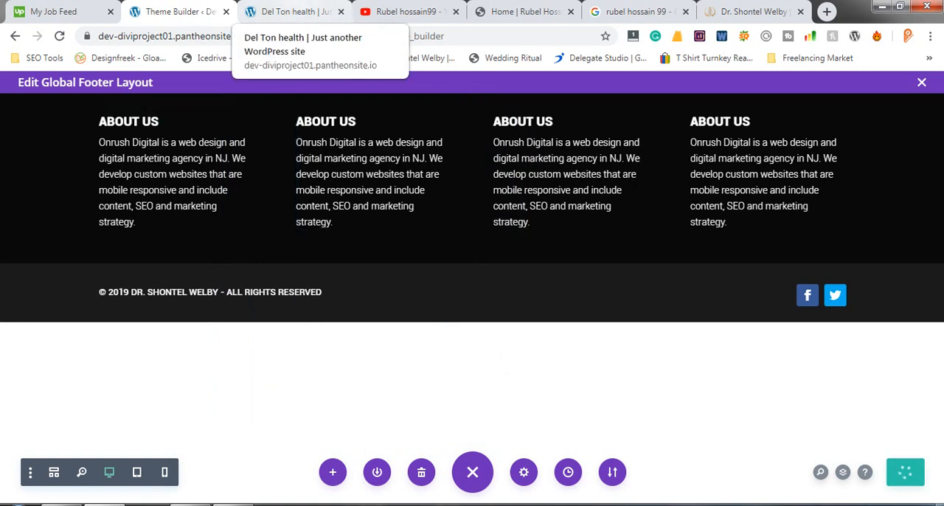
# - Reload the live home page and check the social icons in its footer's copyright bar
pyautogui.click(291, 11)
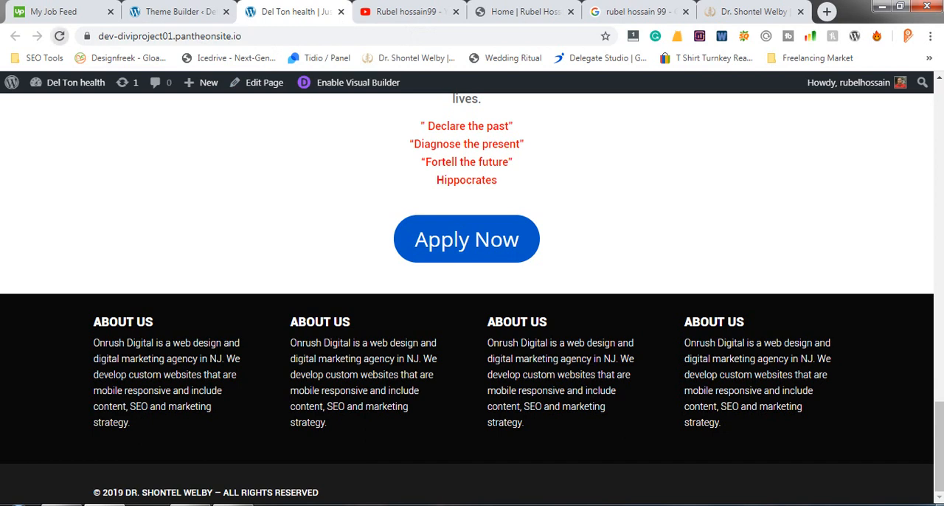
pyautogui.click(59, 36)
pyautogui.click(181, 11)
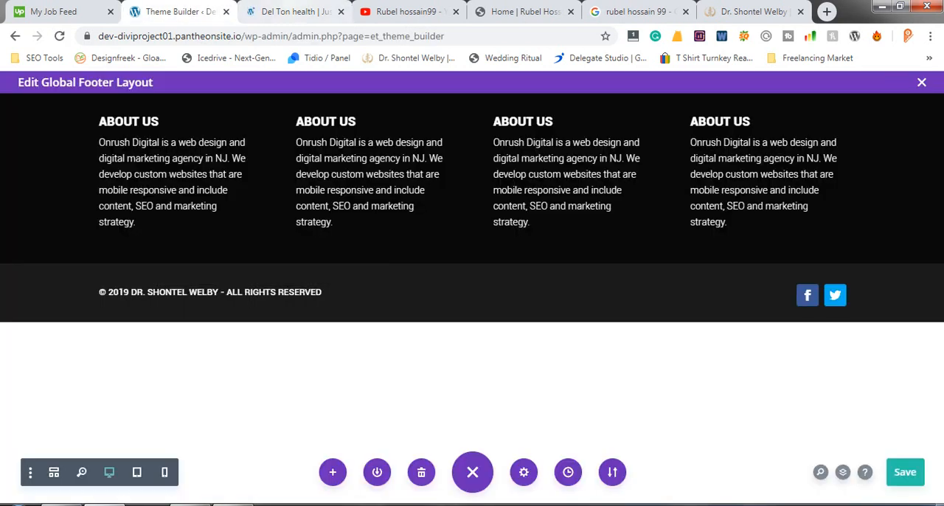
pyautogui.click(295, 11)
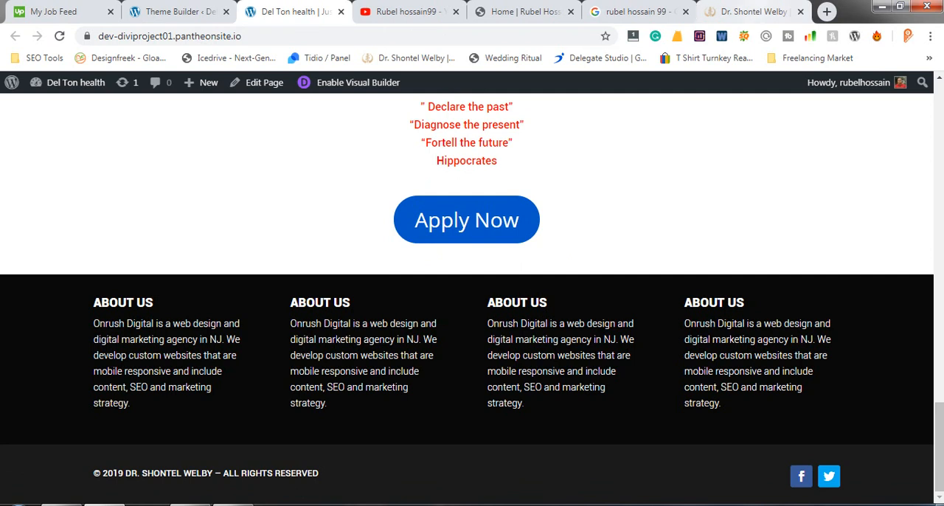
# - Copy the SITEMAP heading from the reference site's footer and return to the footer layout in the Theme Builder
pyautogui.click(753, 12)
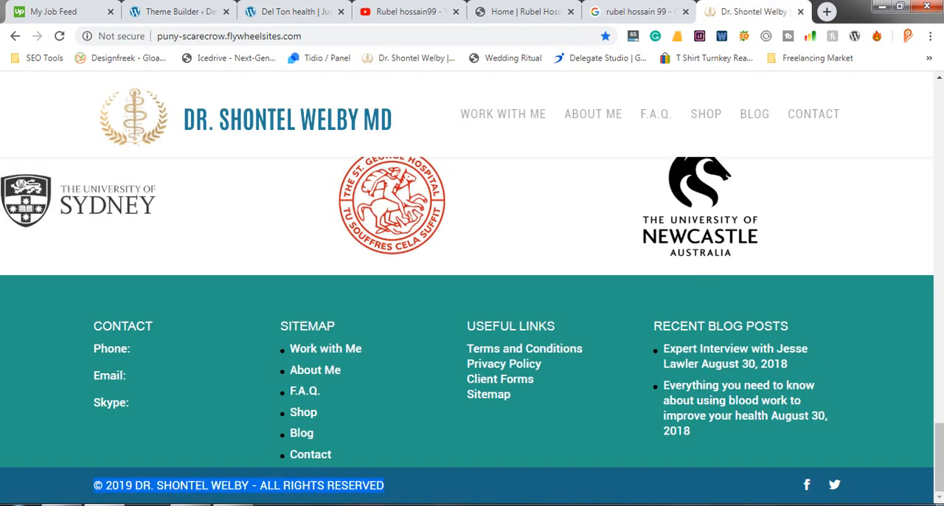
pyautogui.doubleClick(307, 326)
pyautogui.rightClick(302, 326)
pyautogui.click(326, 337)
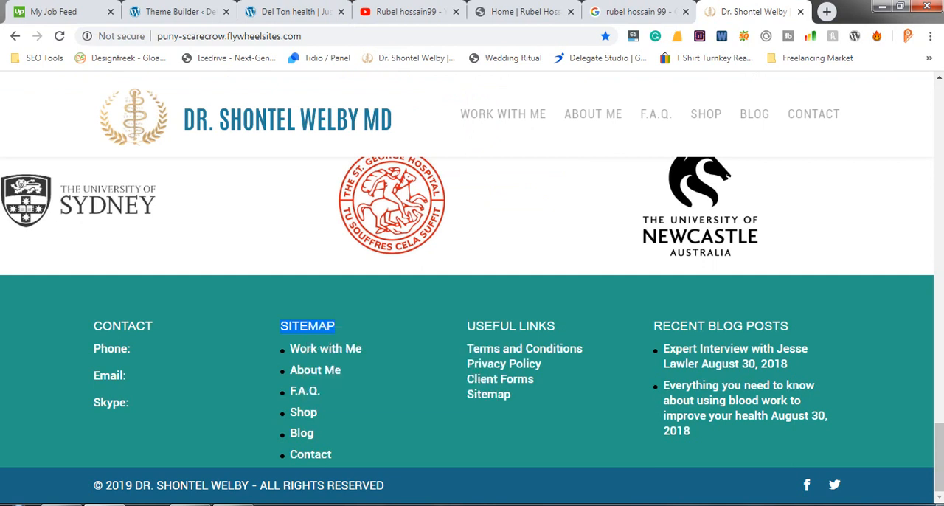
pyautogui.click(296, 12)
pyautogui.click(180, 12)
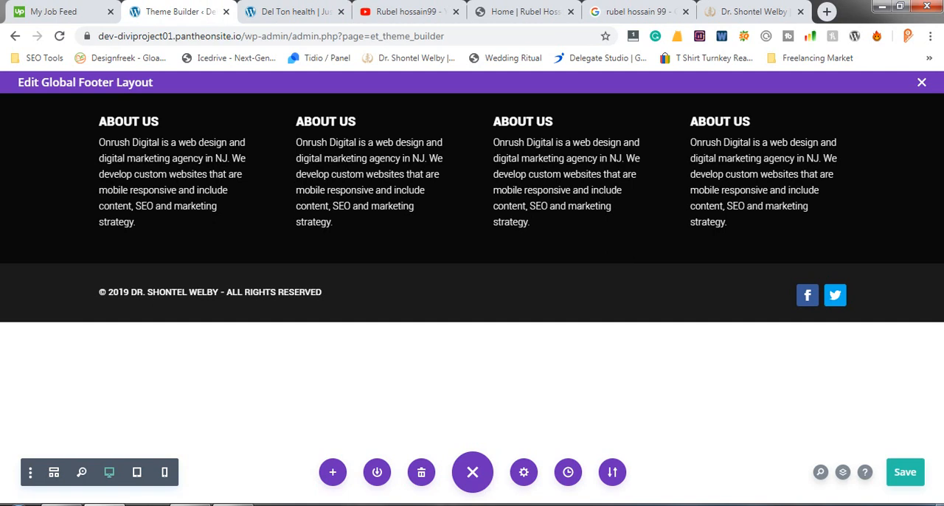
# - Replace the ABOUT US heading in the second footer column's text with the copied SITEMAP, removing the extra blank line below it
pyautogui.moveTo(374, 173)
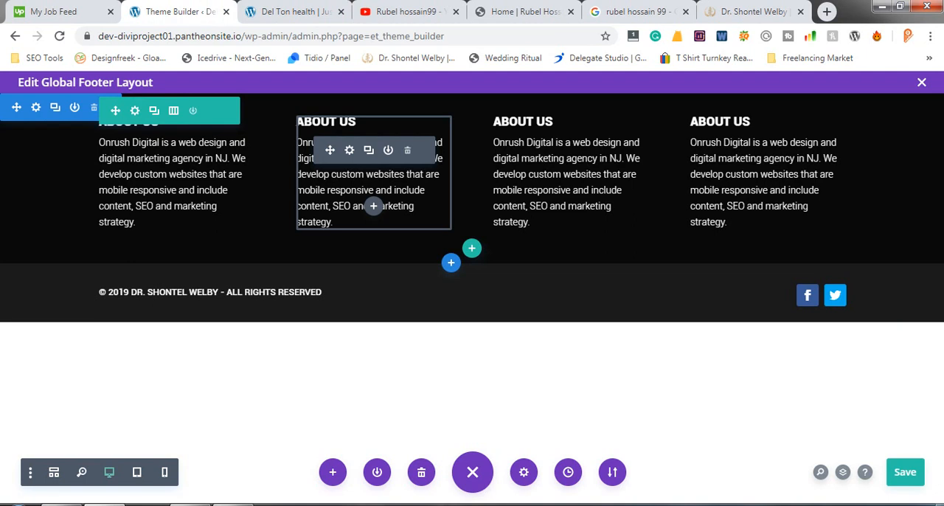
pyautogui.click(349, 150)
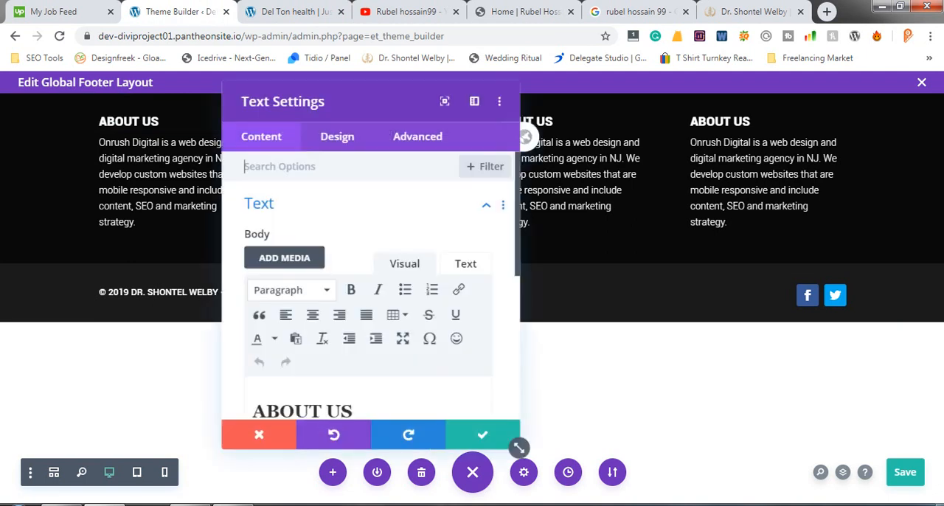
pyautogui.scroll(-2, 369, 295)
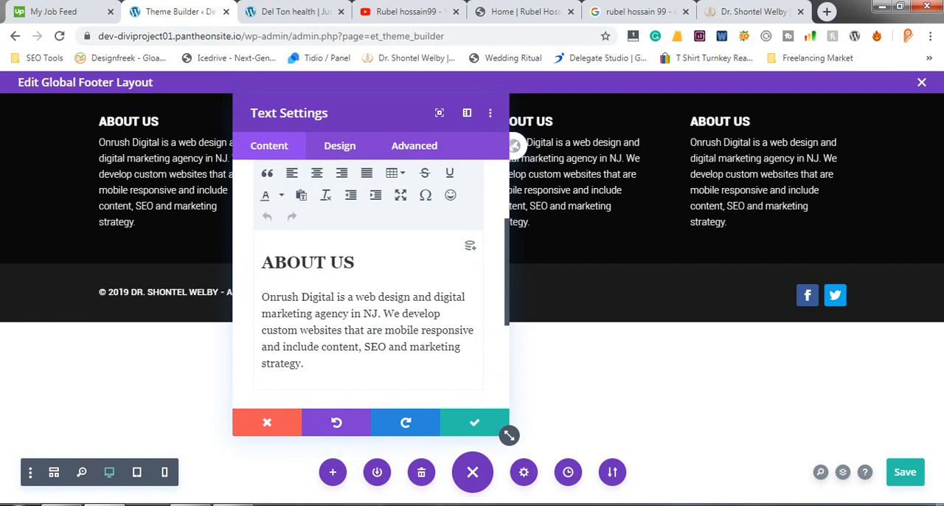
pyautogui.moveTo(356, 263); pyautogui.dragTo(262, 262)
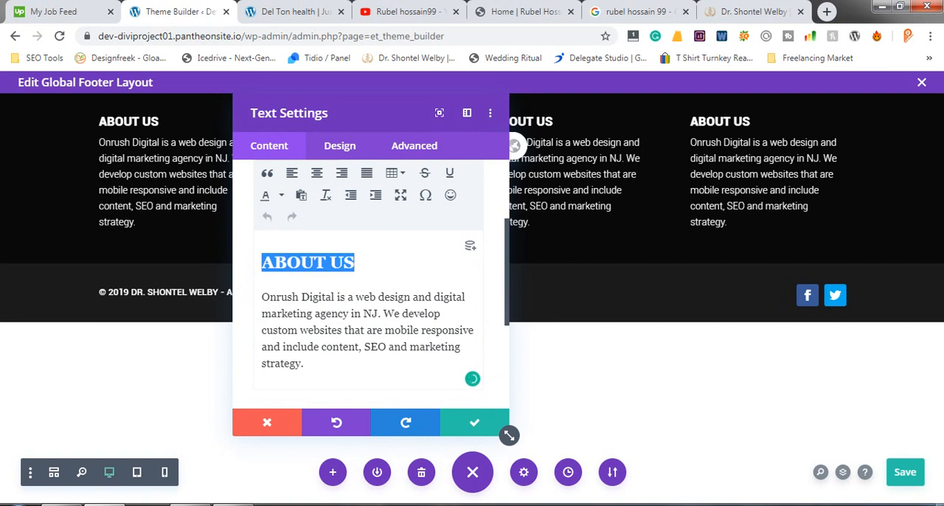
pyautogui.hotkey('ctrl', 'v')
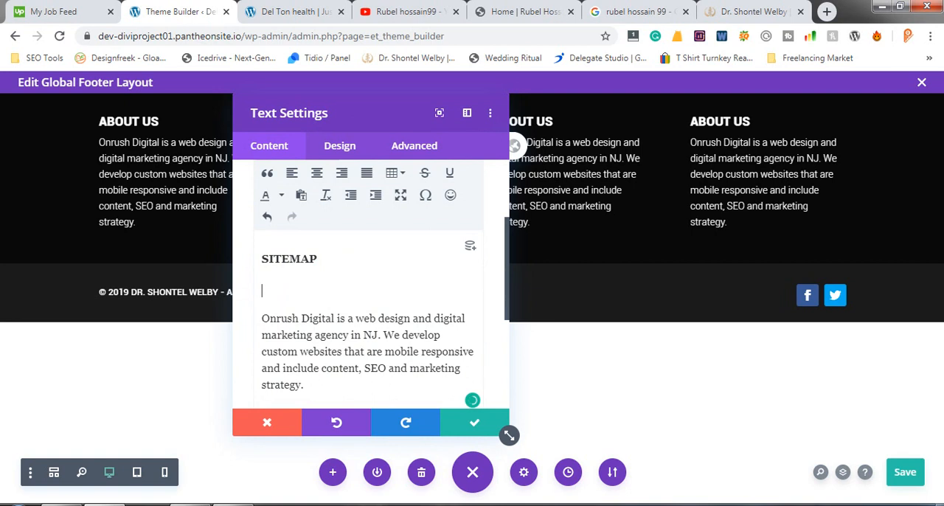
pyautogui.press('BackSpace')
pyautogui.press('BackSpace')
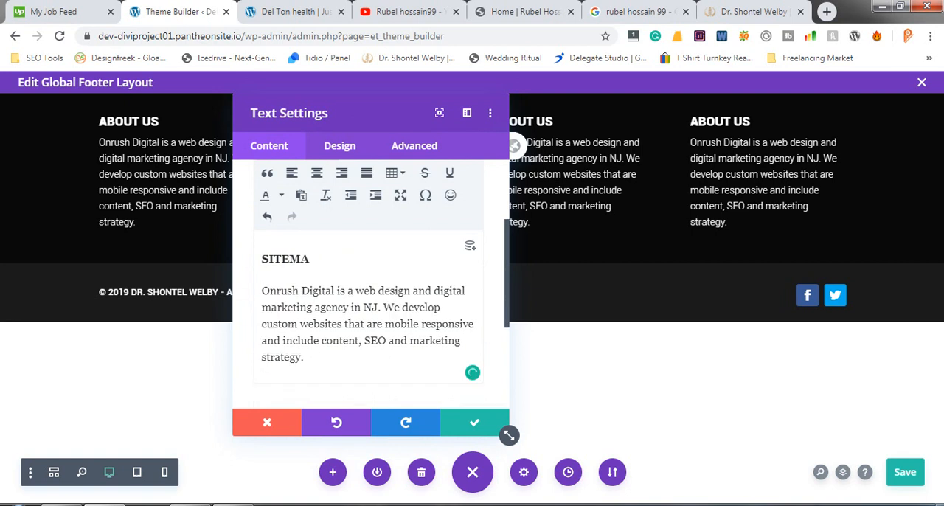
pyautogui.hotkey('ctrl', 'z')
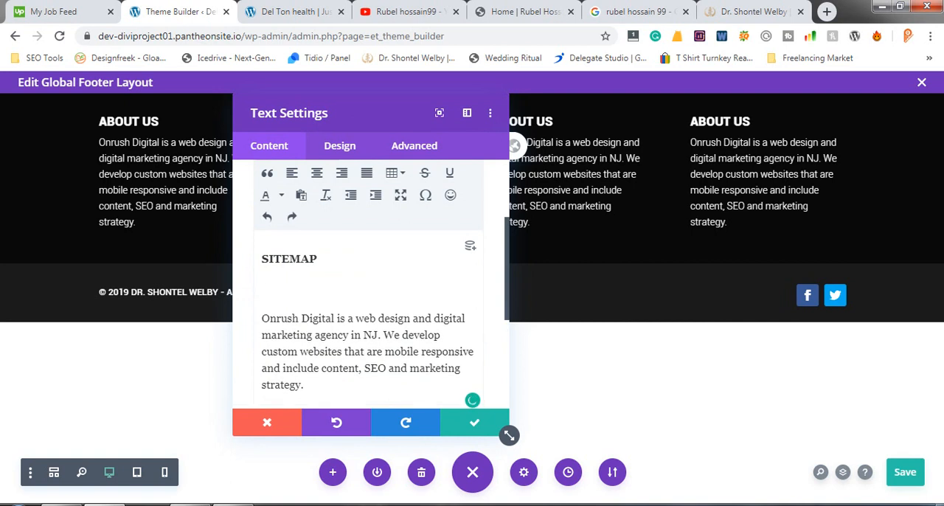
pyautogui.press('BackSpace')
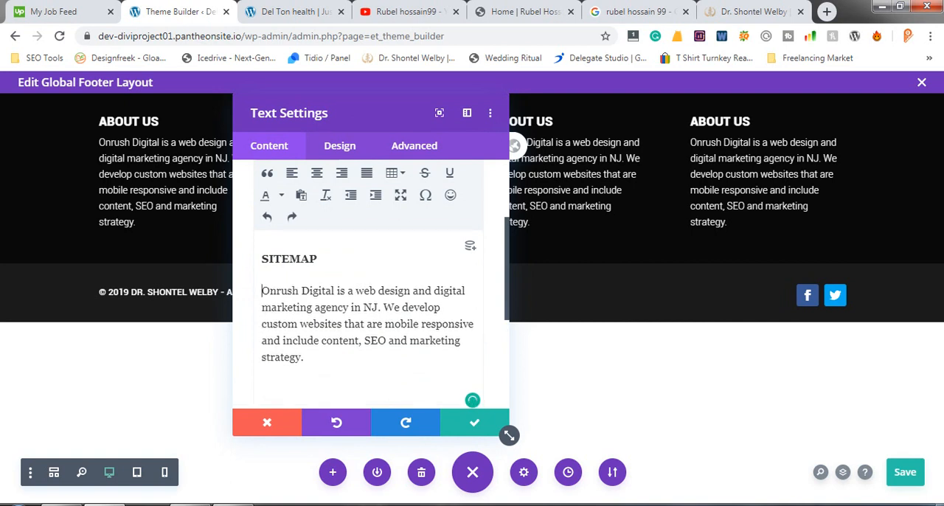
# - Format the SITEMAP heading as Heading 2, then save the footer layout and the text module
pyautogui.doubleClick(289, 259)
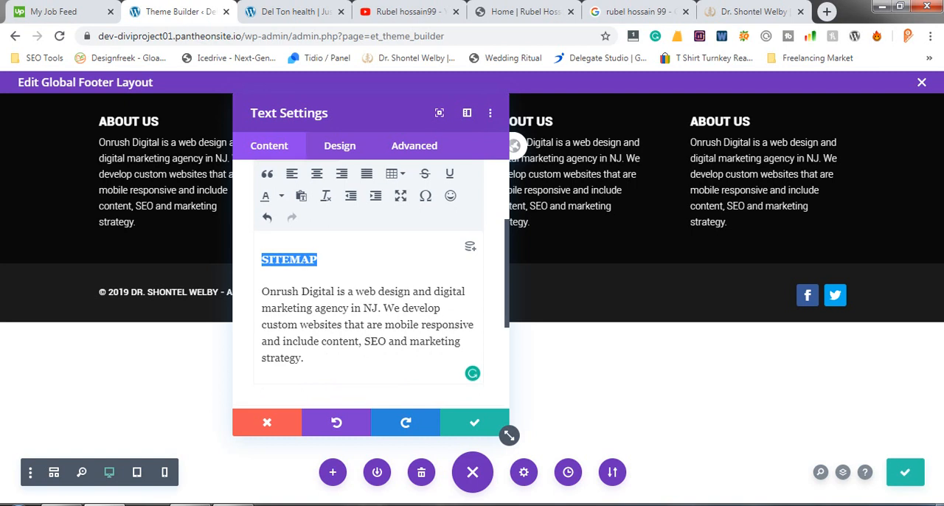
pyautogui.scroll(1, 369, 295)
pyautogui.click(295, 219)
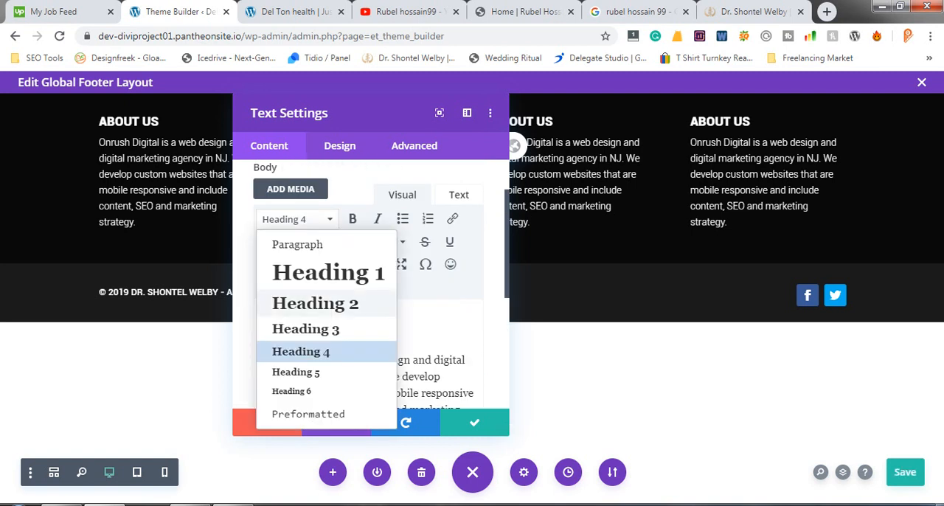
pyautogui.click(315, 303)
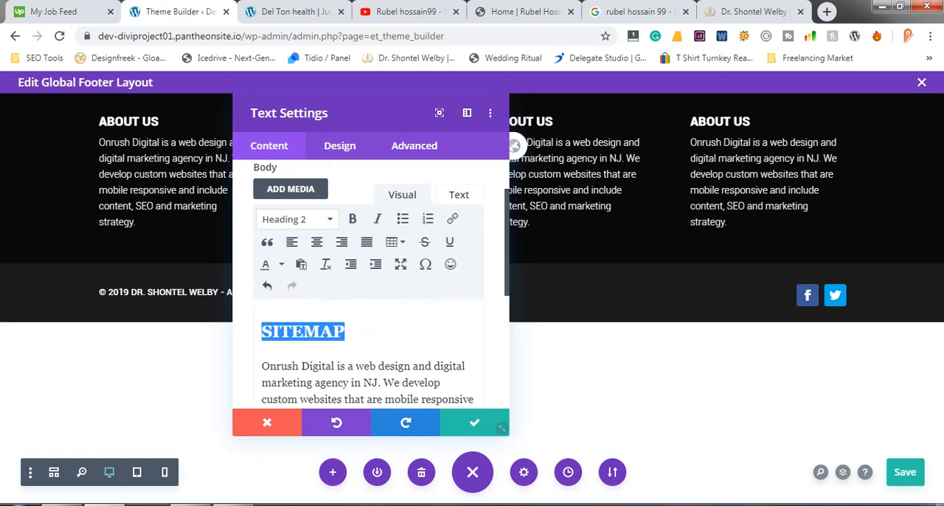
pyautogui.click(905, 472)
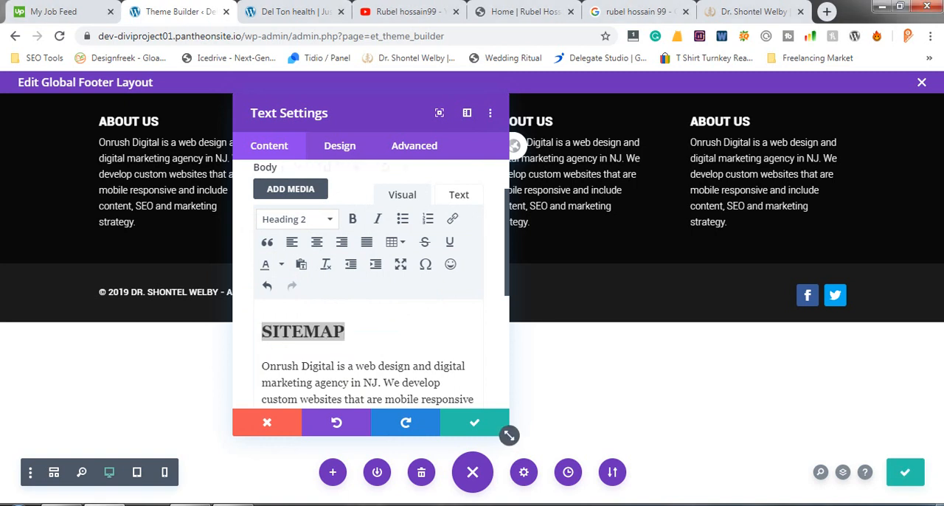
pyautogui.click(474, 422)
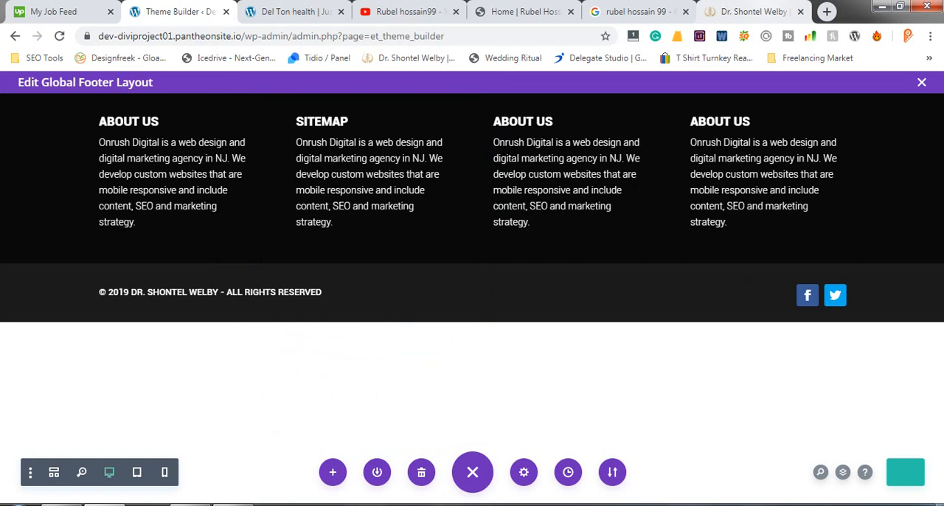
# - Copy the six sitemap links, Work with Me through Contact, from the reference site's footer and return to the Theme Builder
pyautogui.click(753, 12)
pyautogui.moveTo(335, 457); pyautogui.dragTo(291, 348)
pyautogui.rightClick(327, 346)
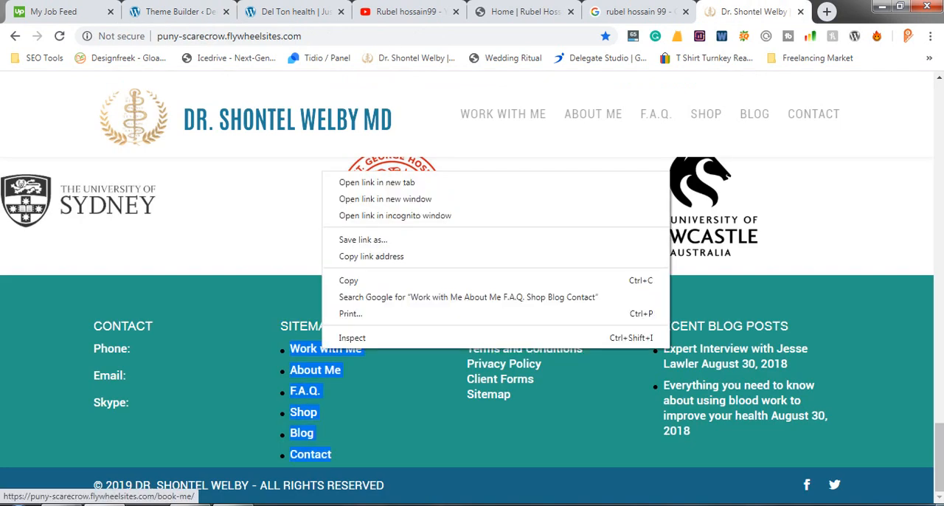
pyautogui.click(347, 281)
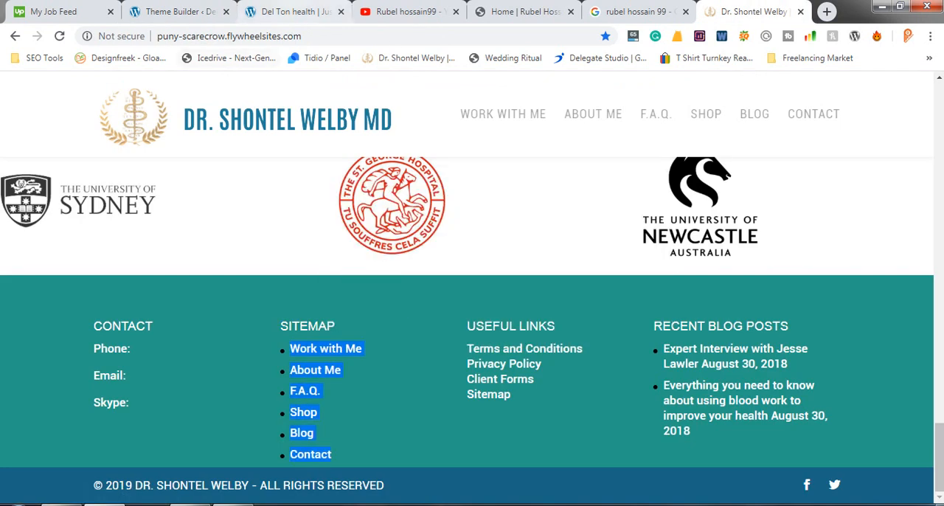
pyautogui.click(295, 12)
pyautogui.click(180, 12)
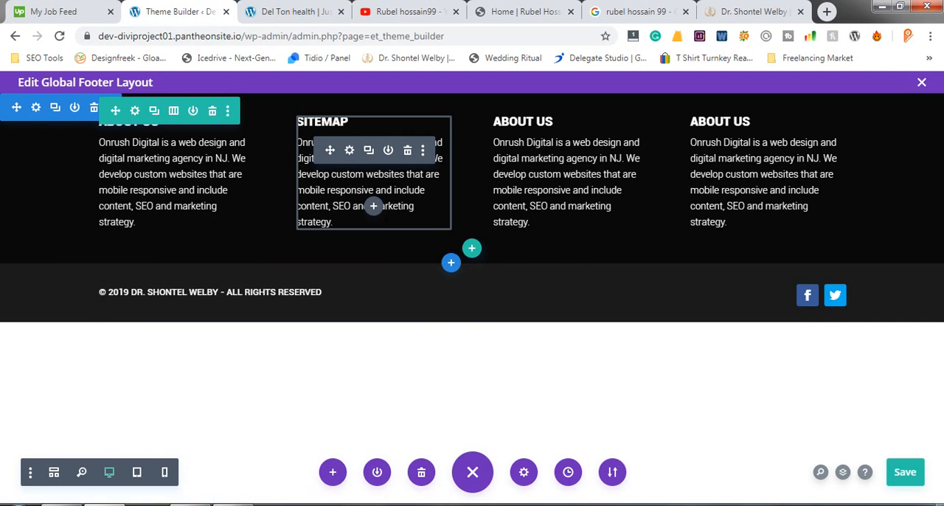
# - Replace the paragraph under the SITEMAP heading in the second footer column with the copied link list, moving the settings window off that column
pyautogui.click(350, 150)
pyautogui.scroll(-4, 509, 435)
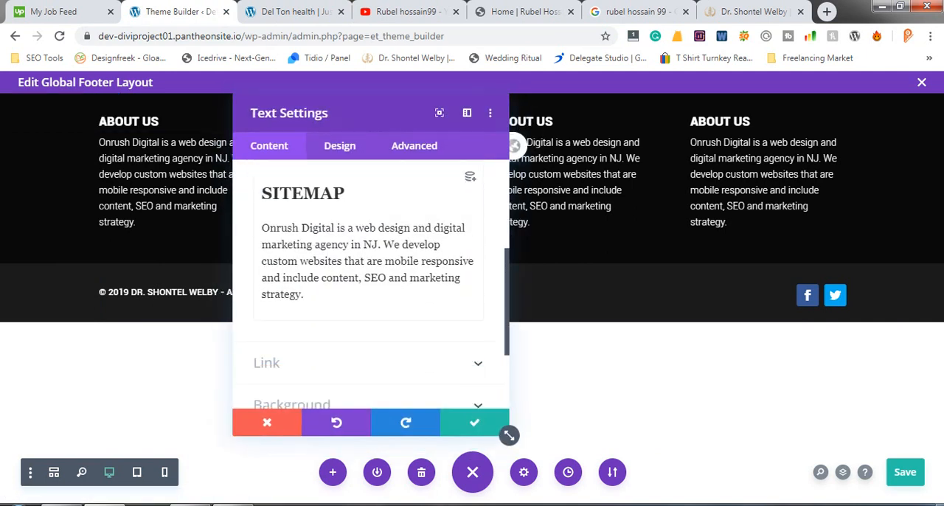
pyautogui.moveTo(262, 228); pyautogui.dragTo(305, 295)
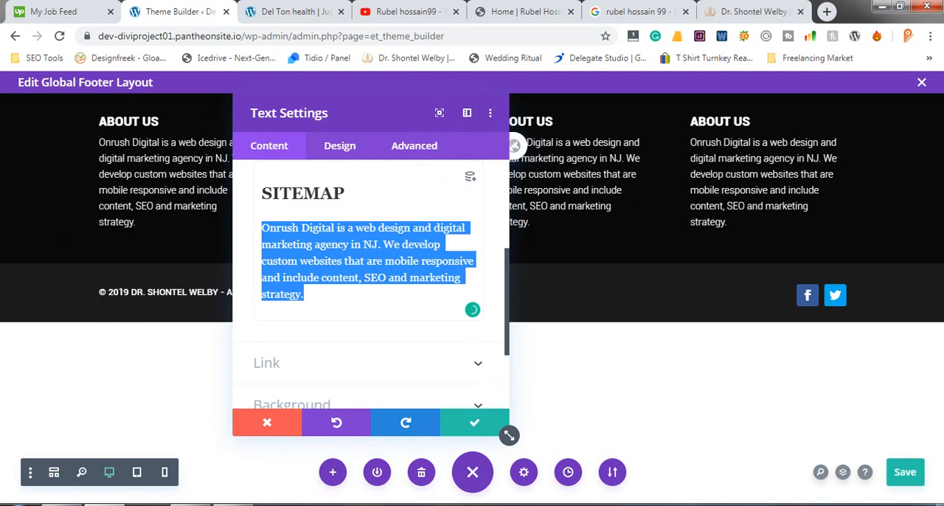
pyautogui.press('BackSpace')
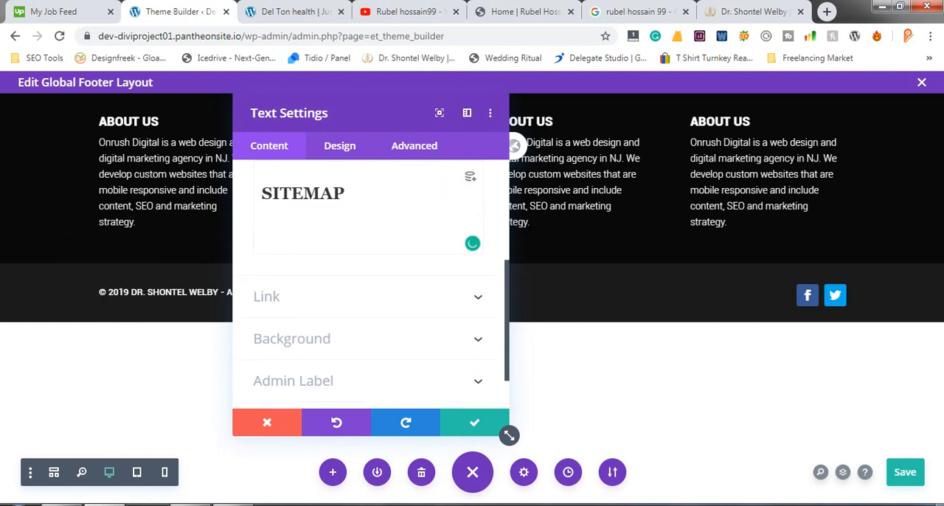
pyautogui.click(752, 11)
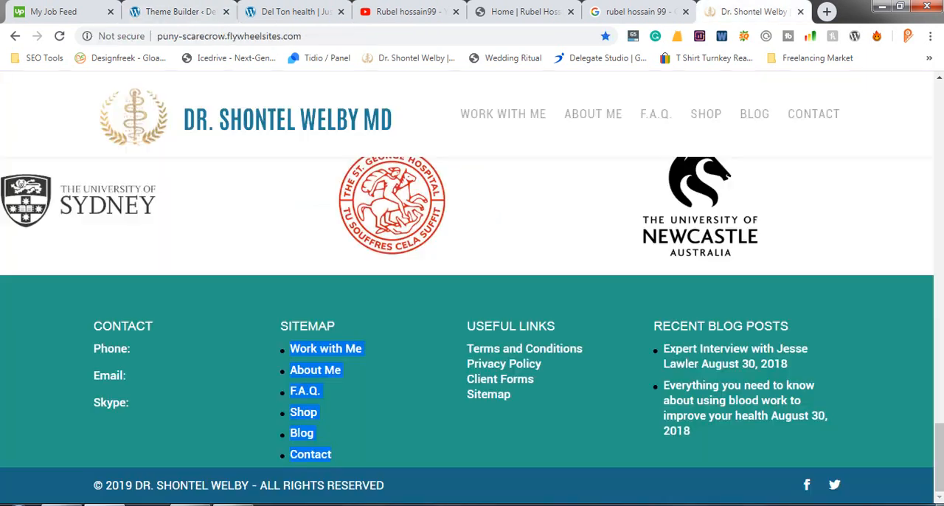
pyautogui.click(180, 11)
pyautogui.hotkey('ctrl', 'v')
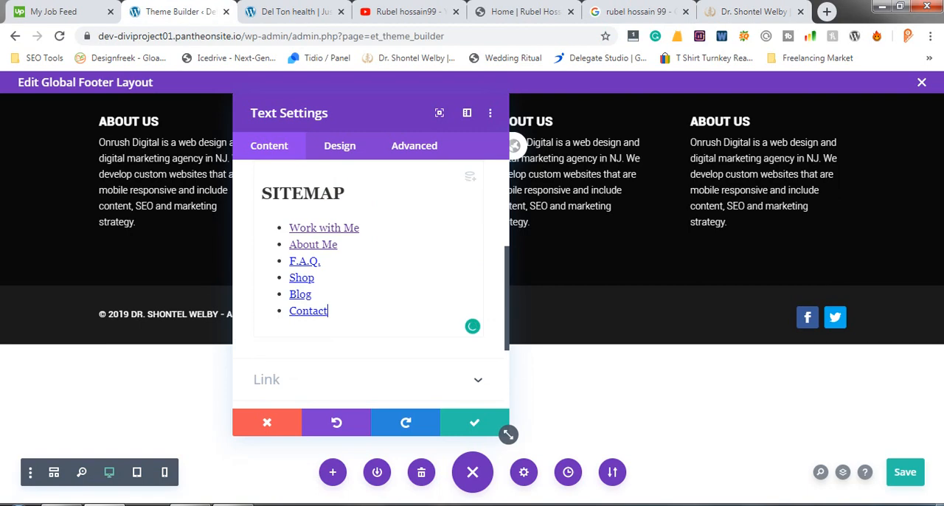
pyautogui.moveTo(332, 113); pyautogui.dragTo(699, 131)
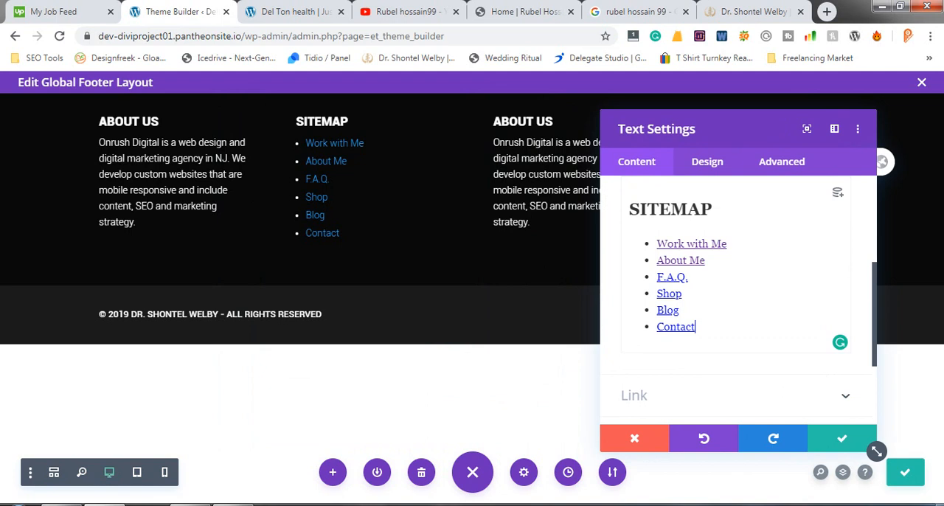
# - Look through the sitemap text module's Text design options, from font and color to shadow and alignment
pyautogui.moveTo(695, 329); pyautogui.dragTo(656, 245)
pyautogui.scroll(1, 737, 295)
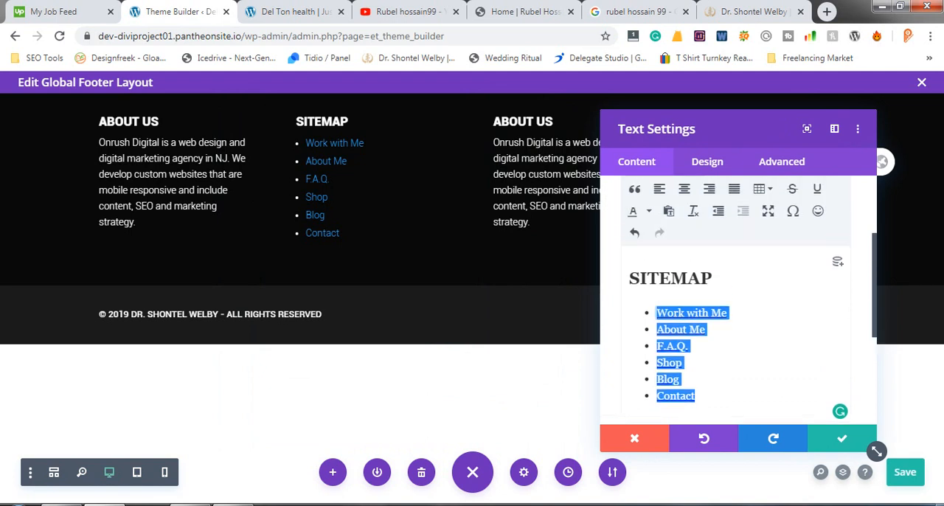
pyautogui.click(707, 162)
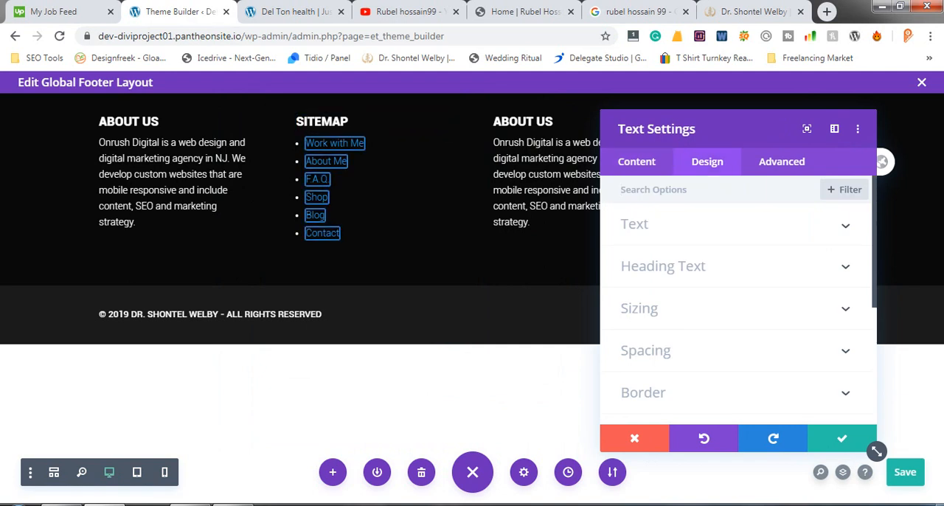
pyautogui.click(636, 224)
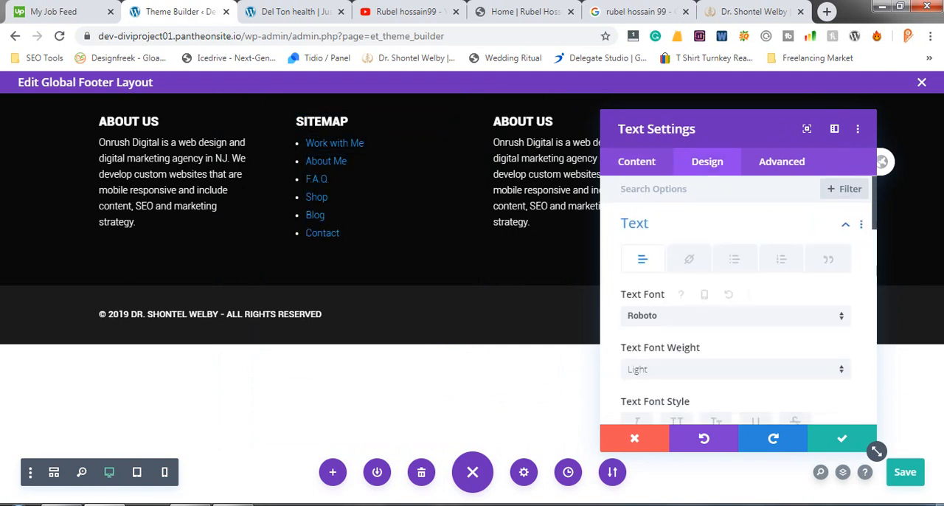
pyautogui.scroll(-5, 737, 295)
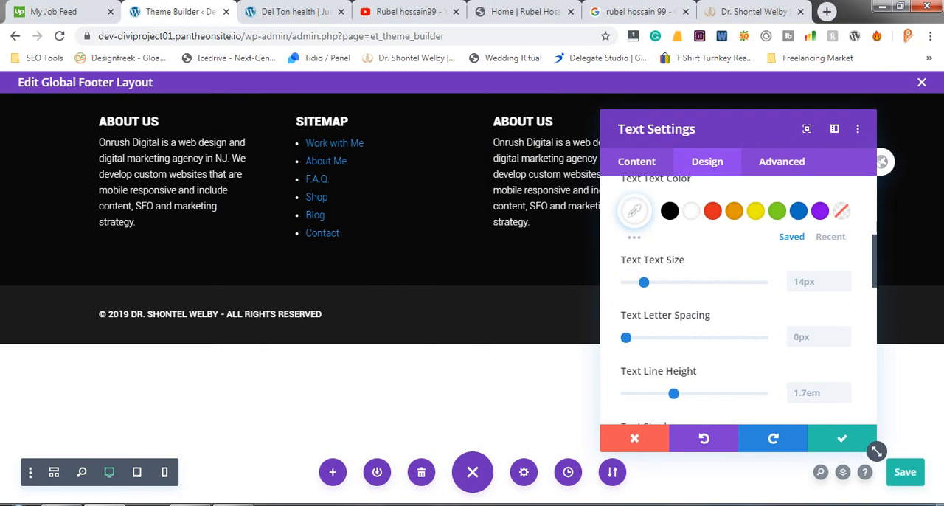
pyautogui.scroll(-4, 748, 232)
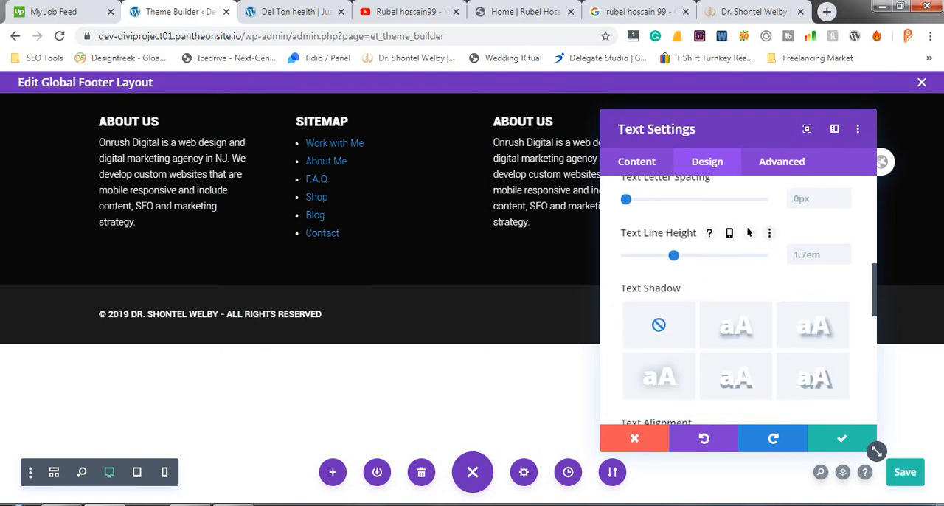
pyautogui.scroll(-2, 748, 233)
pyautogui.scroll(-1, 748, 232)
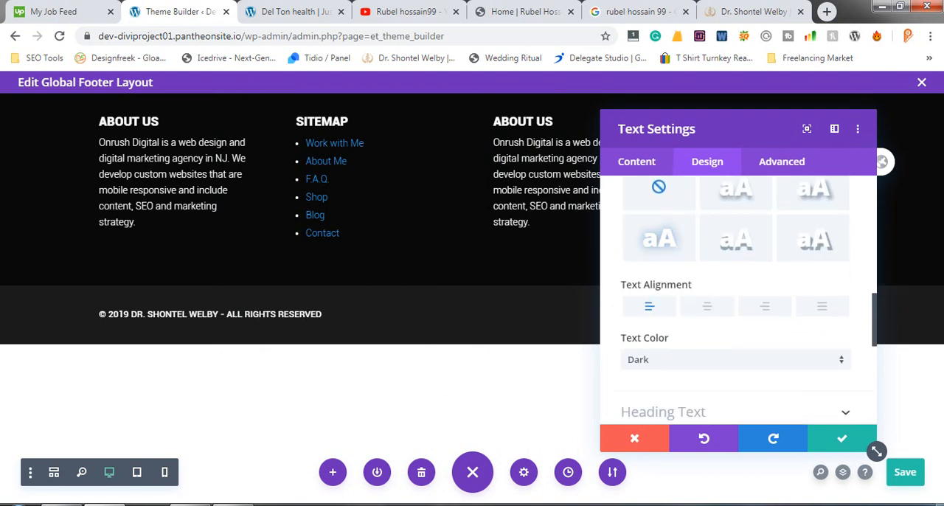
pyautogui.scroll(-2, 738, 302)
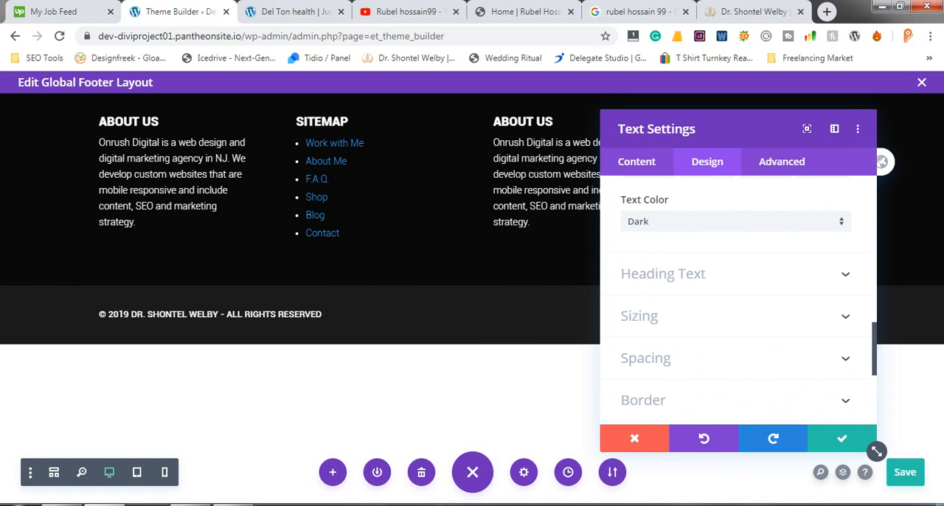
pyautogui.scroll(1, 721, 267)
pyautogui.scroll(1, 721, 337)
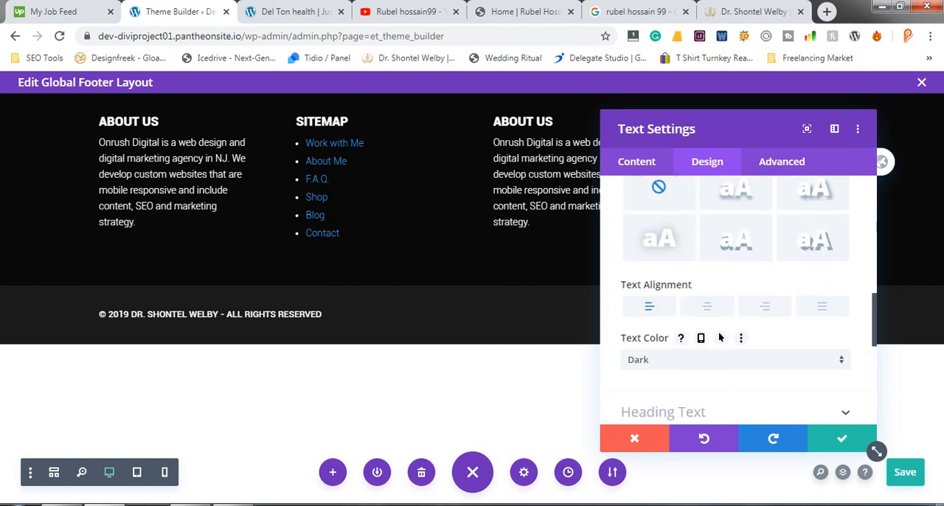
pyautogui.scroll(3, 712, 317)
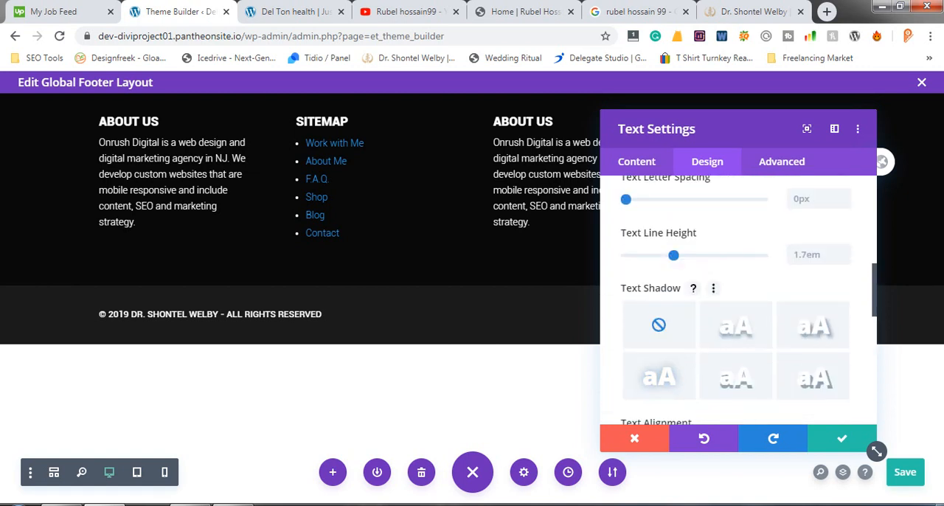
pyautogui.scroll(4, 764, 400)
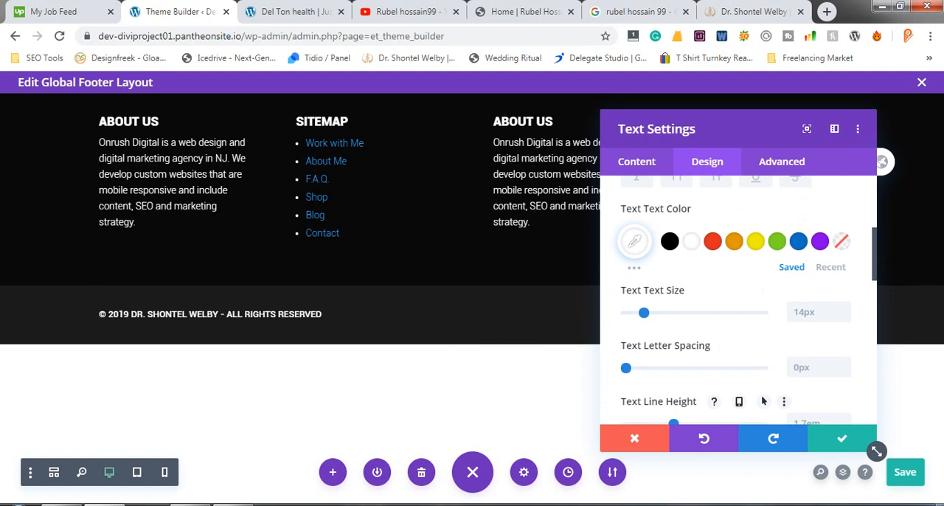
pyautogui.scroll(3, 763, 401)
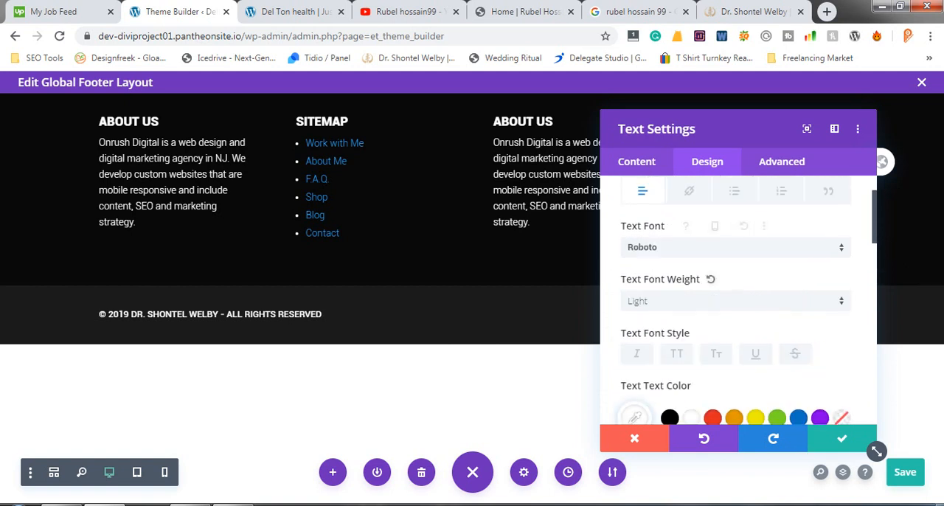
pyautogui.scroll(2, 763, 401)
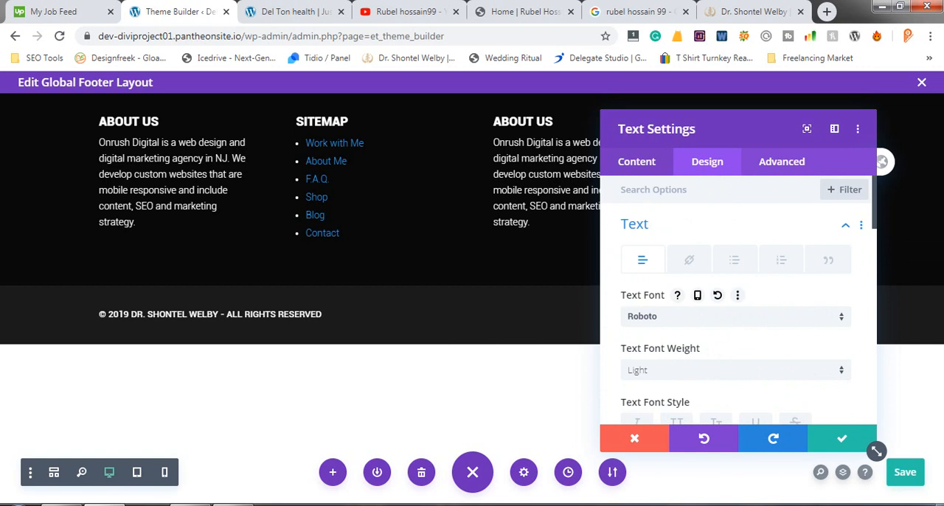
# - Open the link settings of Work with Me in the sitemap text's body and select its whole URL
pyautogui.click(637, 161)
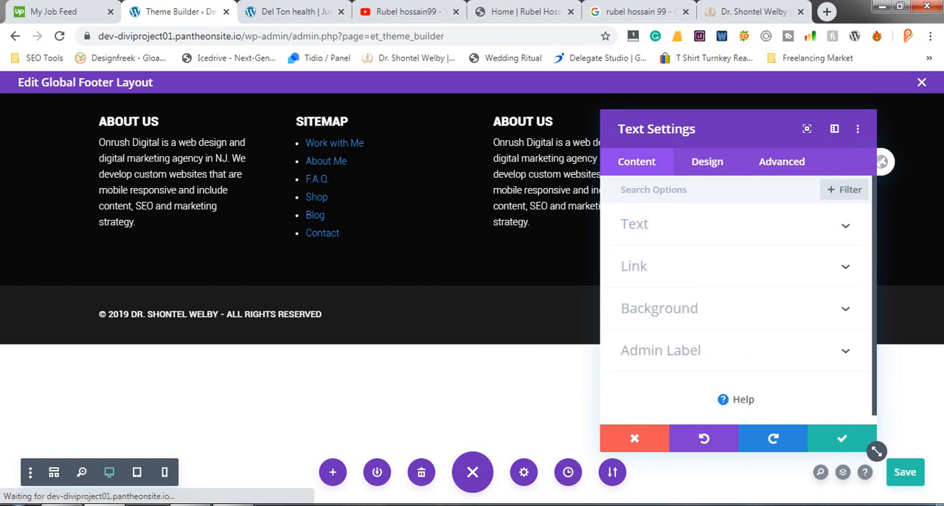
pyautogui.click(635, 224)
pyautogui.scroll(-1, 737, 317)
pyautogui.scroll(-2, 737, 317)
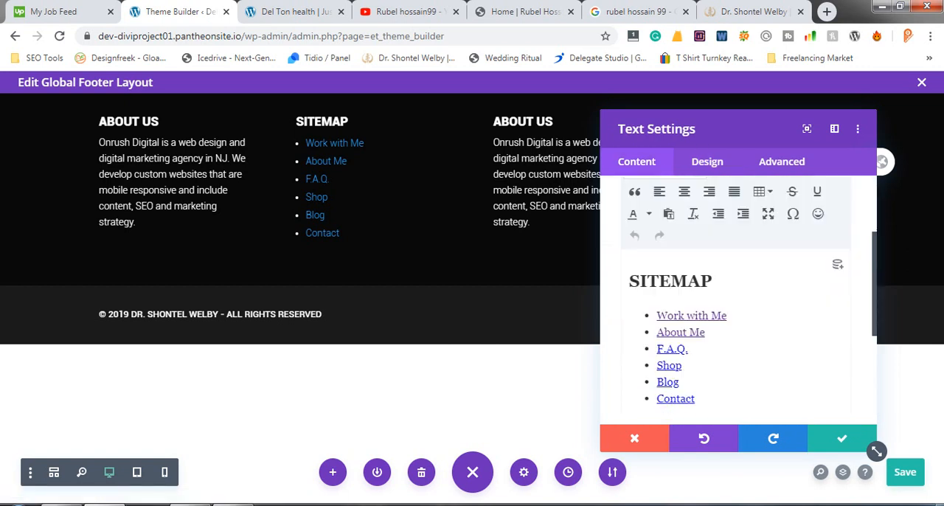
pyautogui.click(695, 313)
pyautogui.click(706, 330)
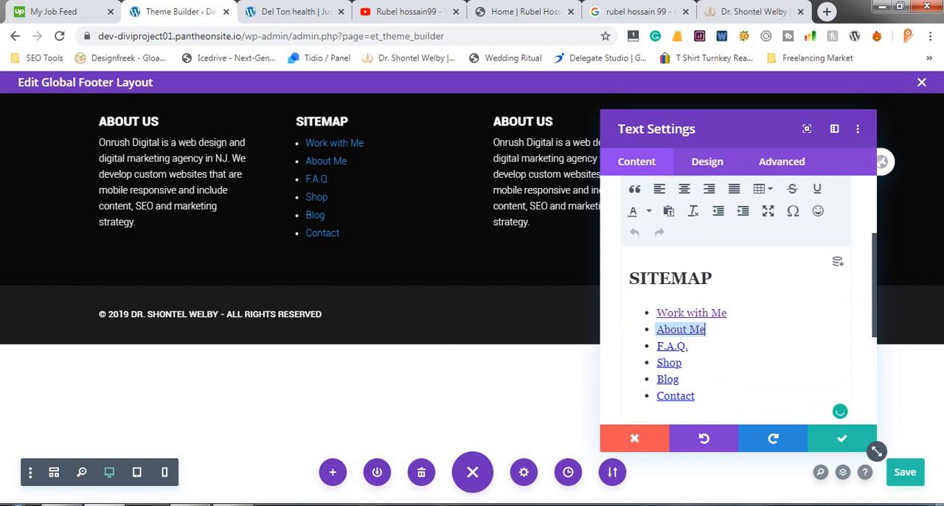
pyautogui.click(708, 312)
pyautogui.scroll(1, 696, 183)
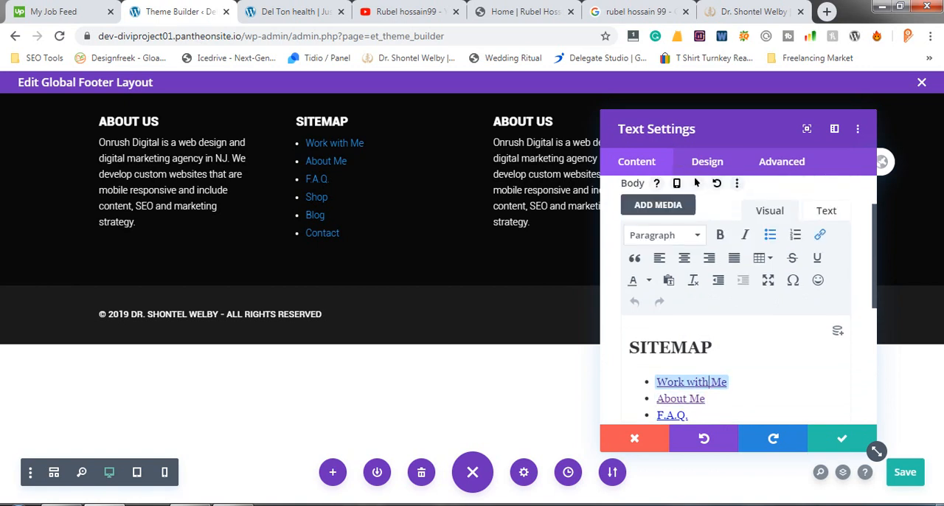
pyautogui.click(820, 234)
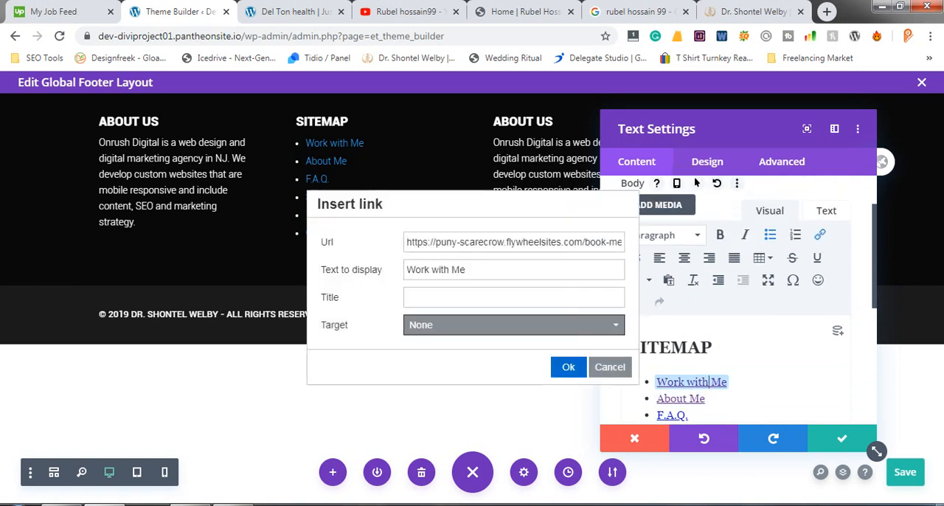
pyautogui.doubleClick(483, 242)
pyautogui.hotkey('ctrl', 'a')
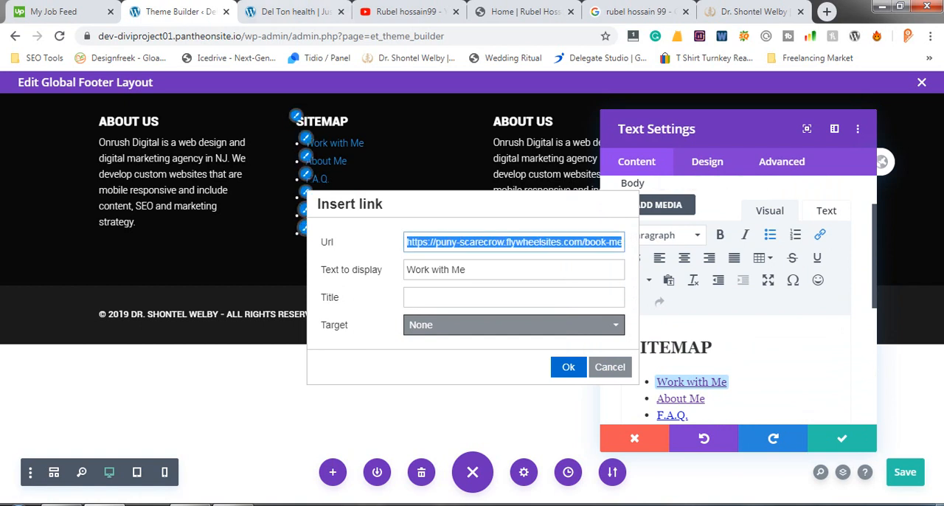
# - Copy the link address of WORK WITH ME from the live home page's header menu and return to the footer layout
pyautogui.click(289, 11)
pyautogui.scroll(2, 472, 295)
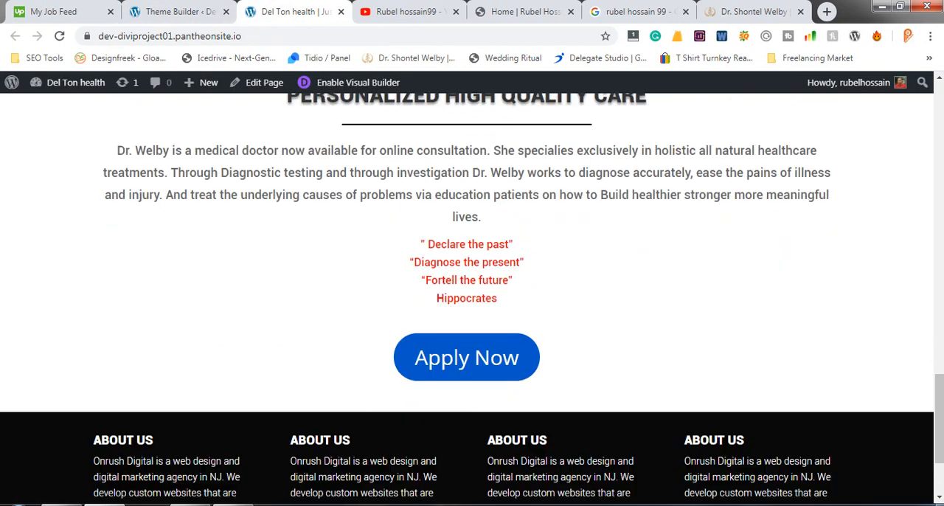
pyautogui.scroll(-1, 472, 295)
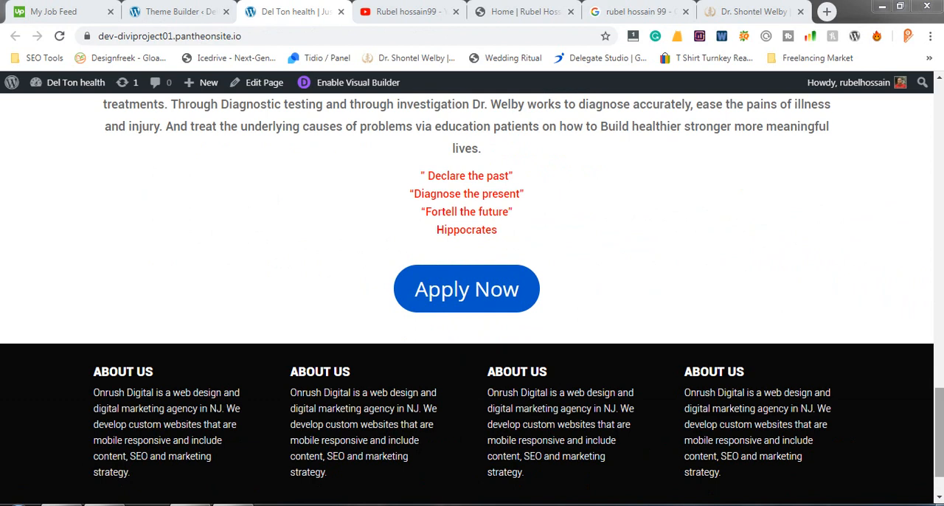
pyautogui.moveTo(938, 433); pyautogui.dragTo(939, 127)
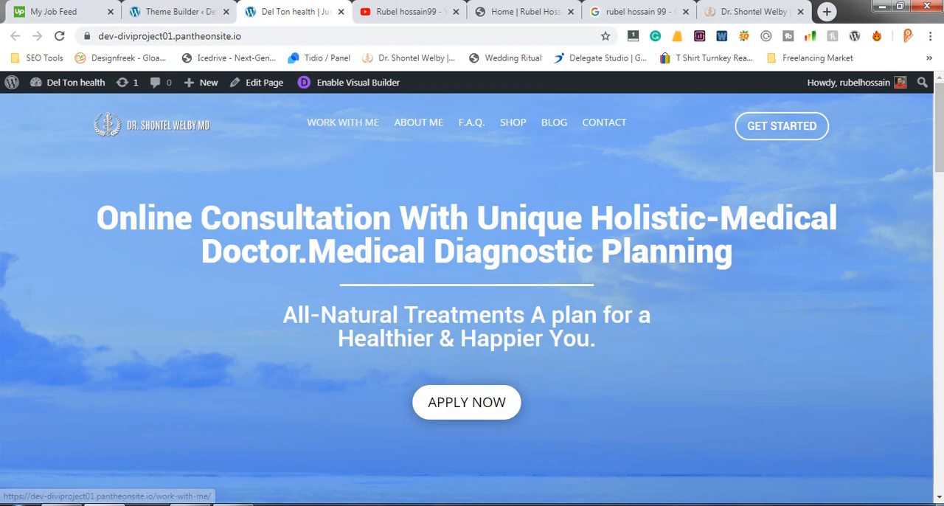
pyautogui.rightClick(343, 123)
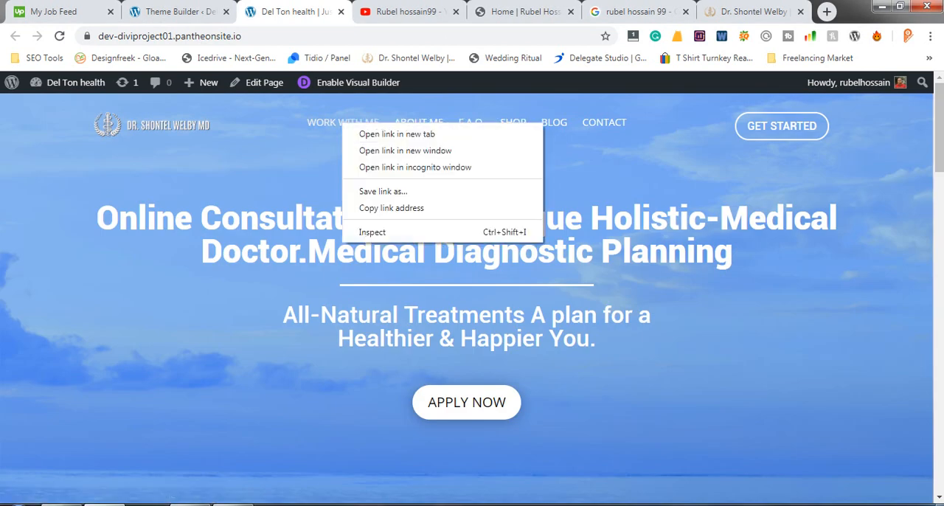
pyautogui.click(392, 207)
pyautogui.click(180, 12)
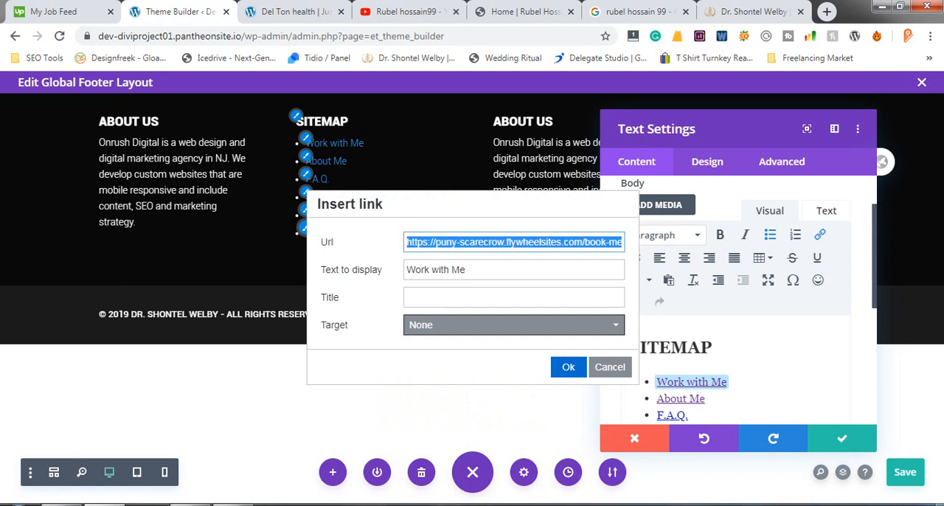
pyautogui.hotkey('ctrl', 'v')
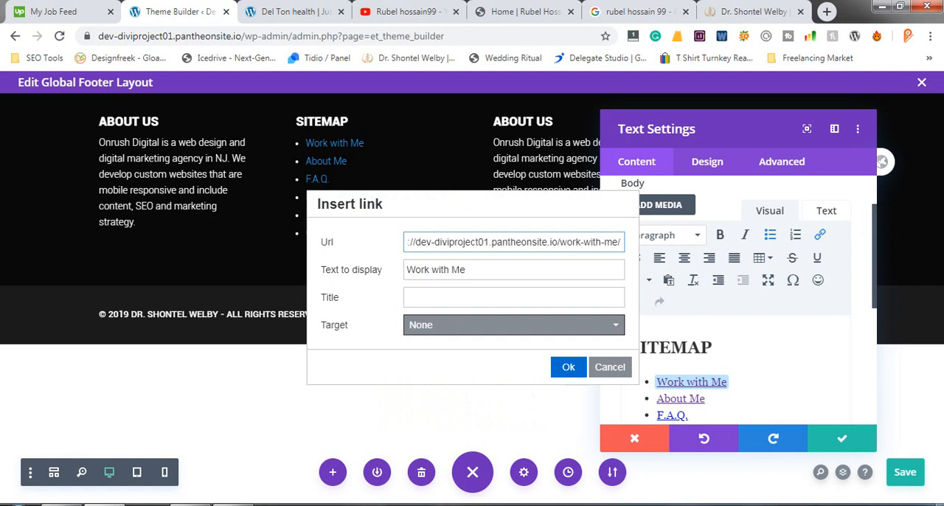
pyautogui.press('Return')
pyautogui.scroll(-3, 876, 451)
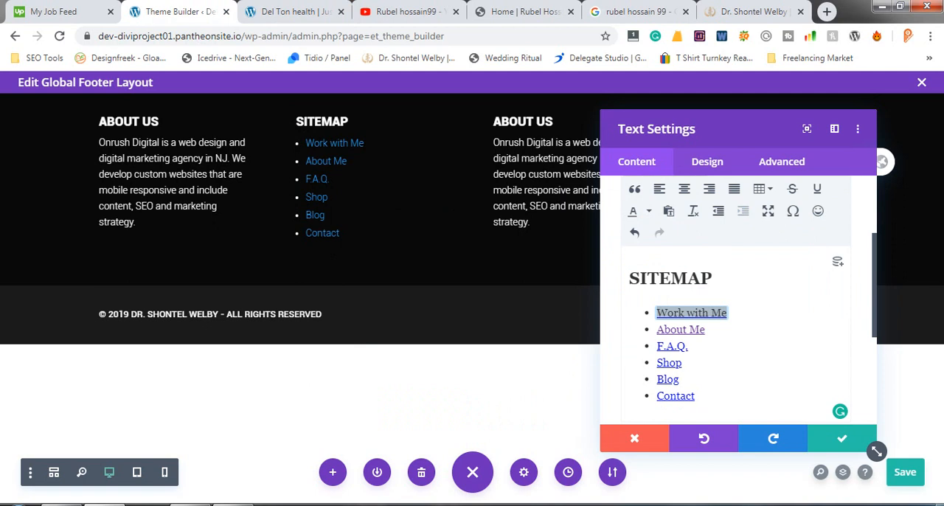
pyautogui.click(676, 327)
pyautogui.click(673, 260)
pyautogui.click(658, 244)
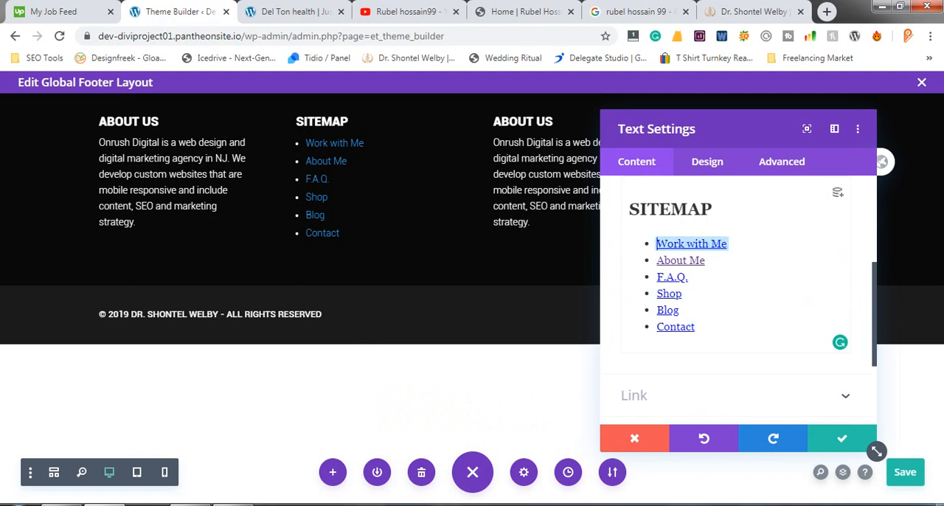
# - Set the text color of all six sitemap links, from Work with Me to Contact, to white
pyautogui.hotkey('ctrl', 'a')
pyautogui.click(695, 326)
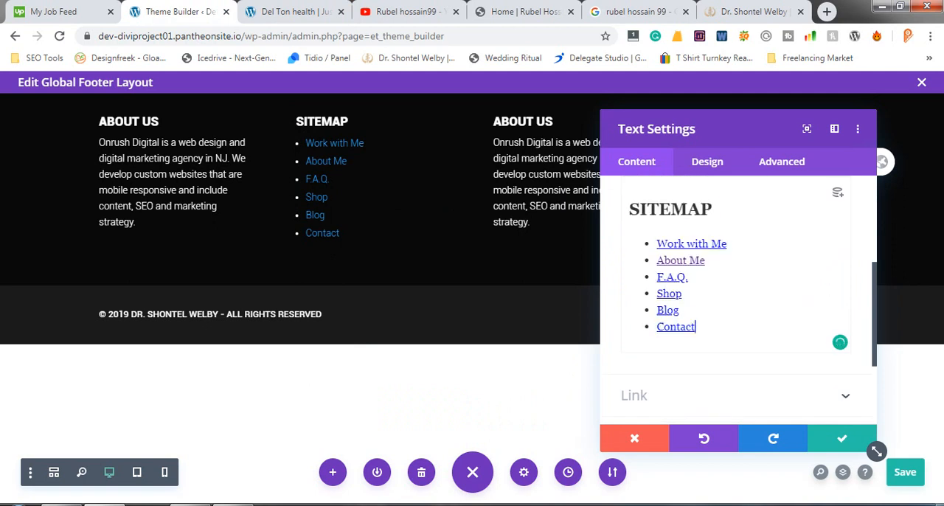
pyautogui.moveTo(695, 327); pyautogui.dragTo(655, 243)
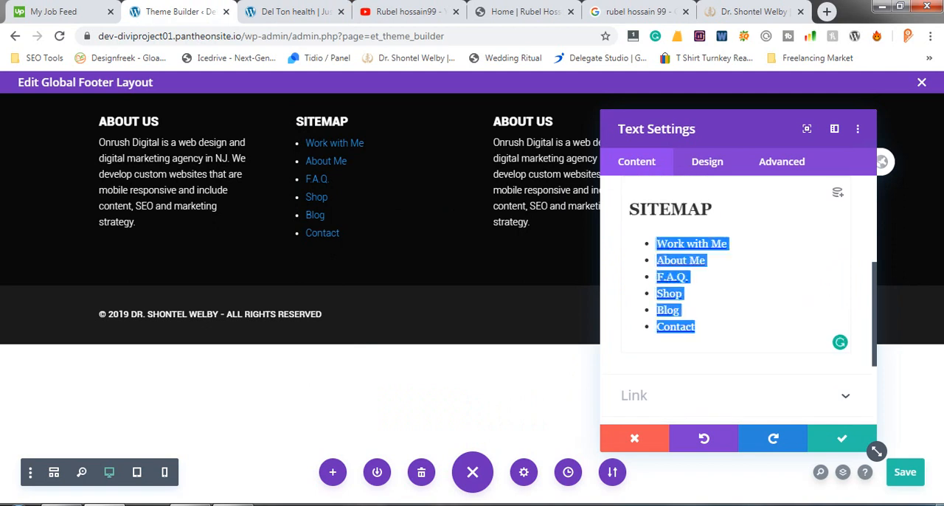
pyautogui.scroll(5, 736, 295)
pyautogui.moveTo(696, 252)
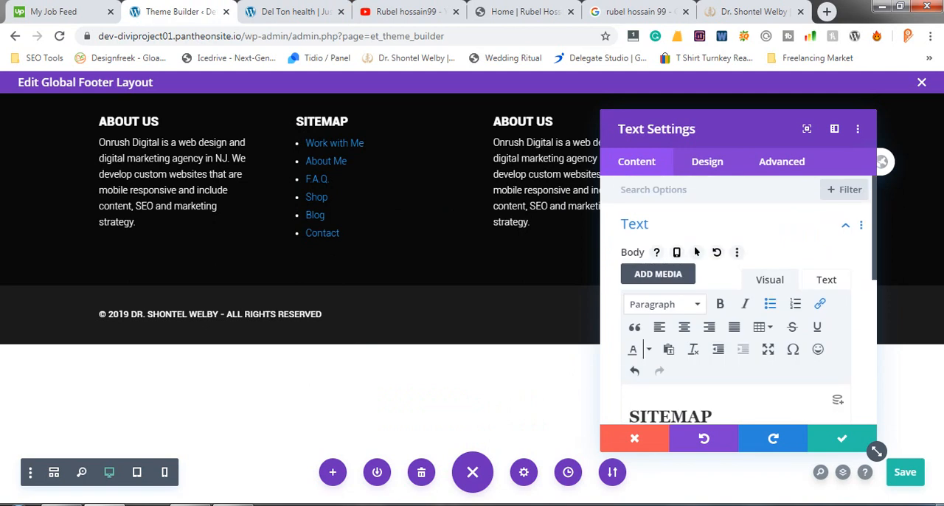
pyautogui.click(649, 348)
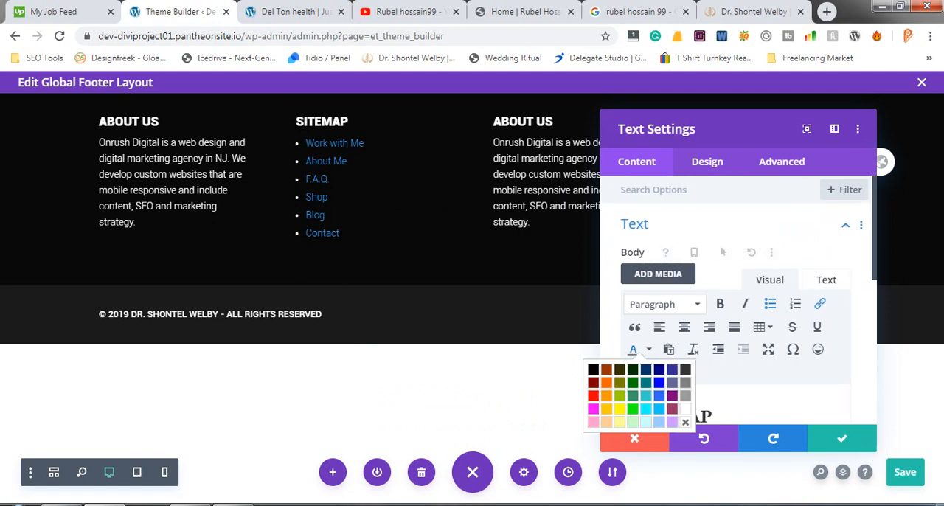
pyautogui.click(685, 409)
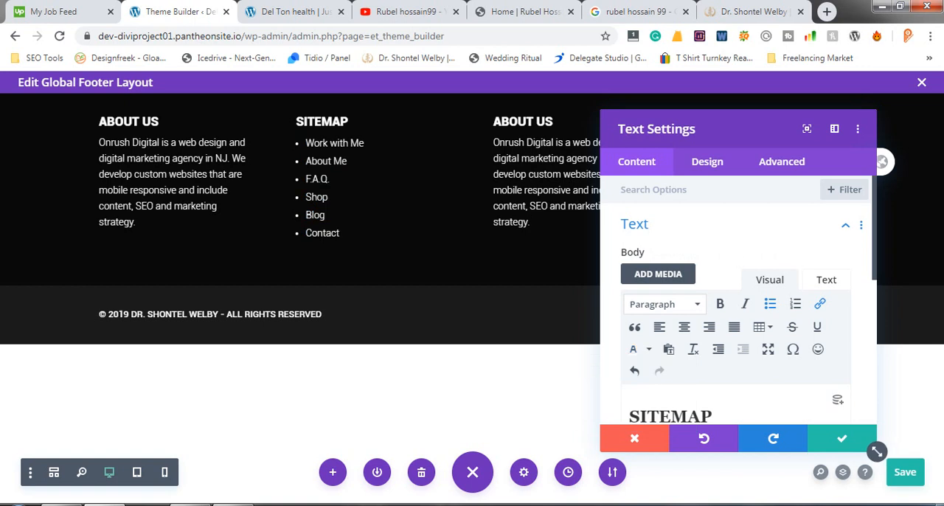
pyautogui.scroll(-2, 837, 400)
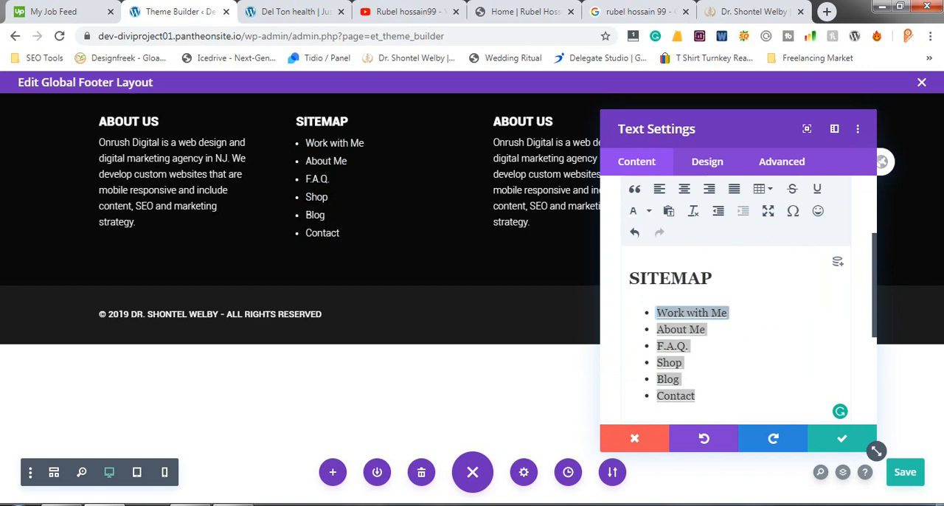
# - Check the reference site's footer, apply the sitemap text changes and save the global footer layout
pyautogui.click(752, 11)
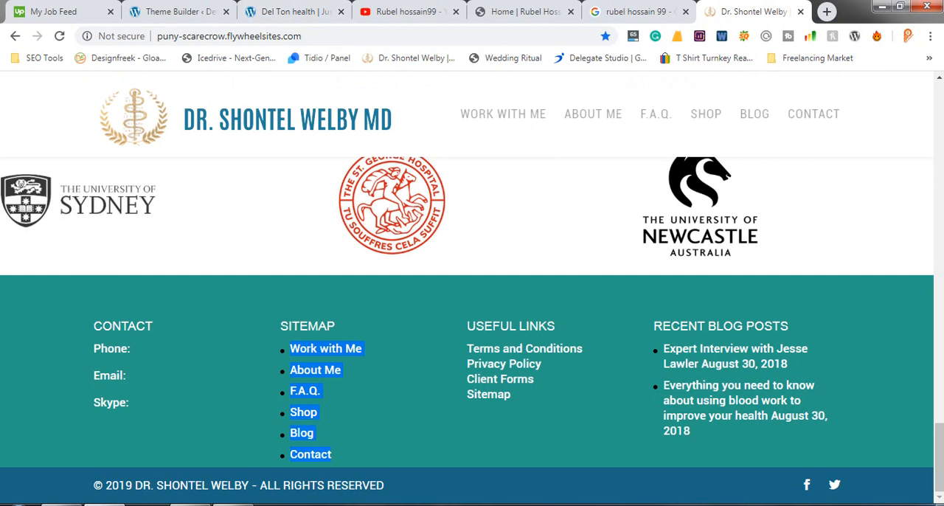
pyautogui.click(179, 11)
pyautogui.hotkey('ctrl', 's')
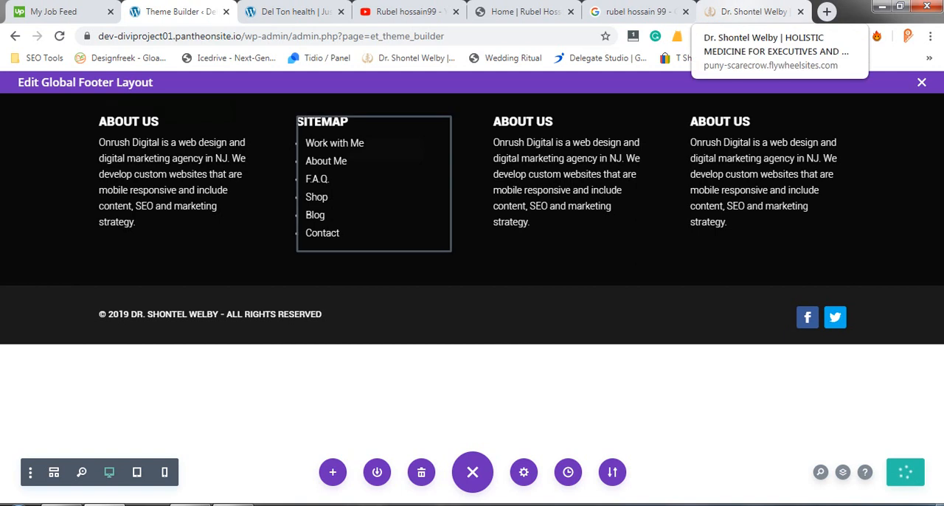
# - Copy the USEFUL LINKS heading from the reference site's footer and open the settings of the footer layout's third-column text module
pyautogui.click(749, 11)
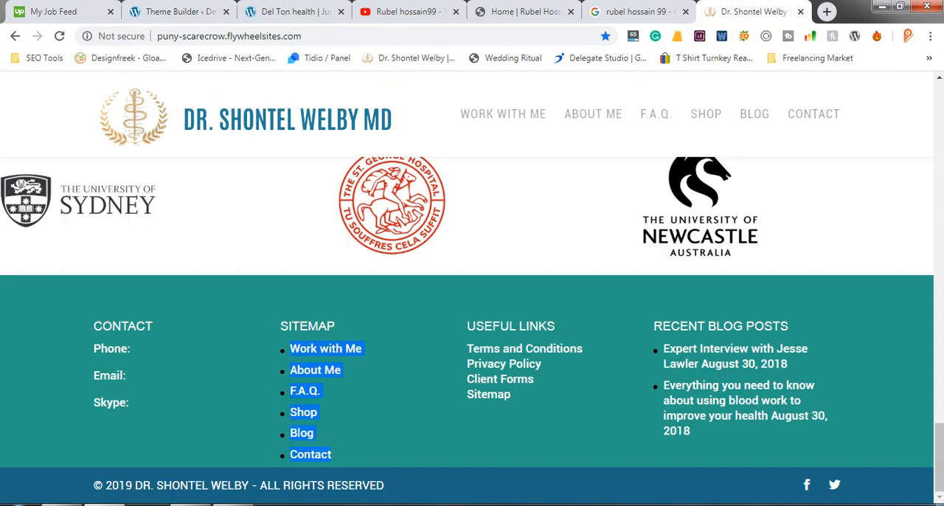
pyautogui.doubleClick(492, 326)
pyautogui.tripleClick(514, 323)
pyautogui.rightClick(513, 323)
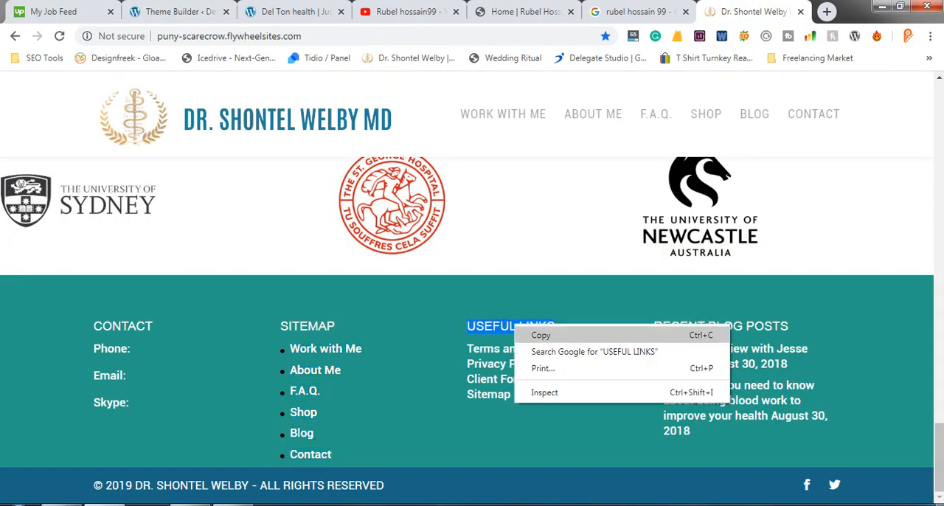
pyautogui.click(541, 335)
pyautogui.click(180, 11)
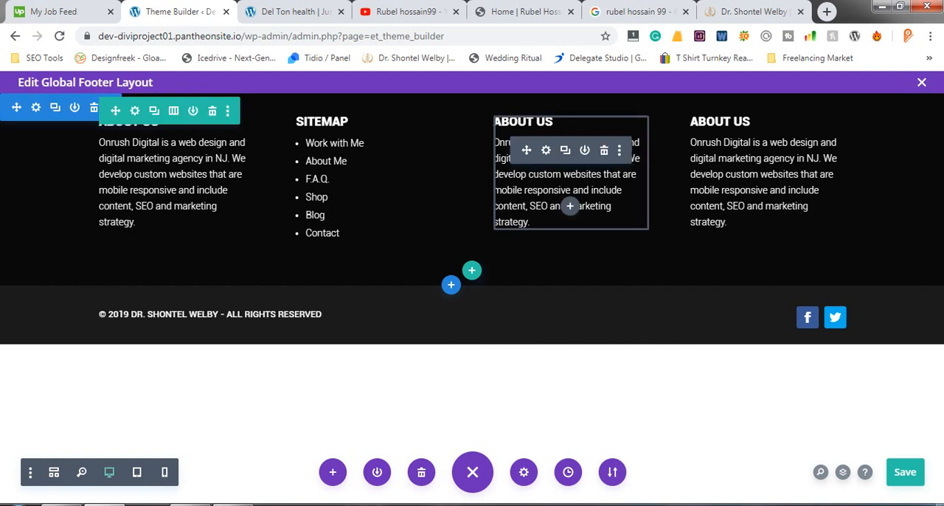
pyautogui.click(546, 151)
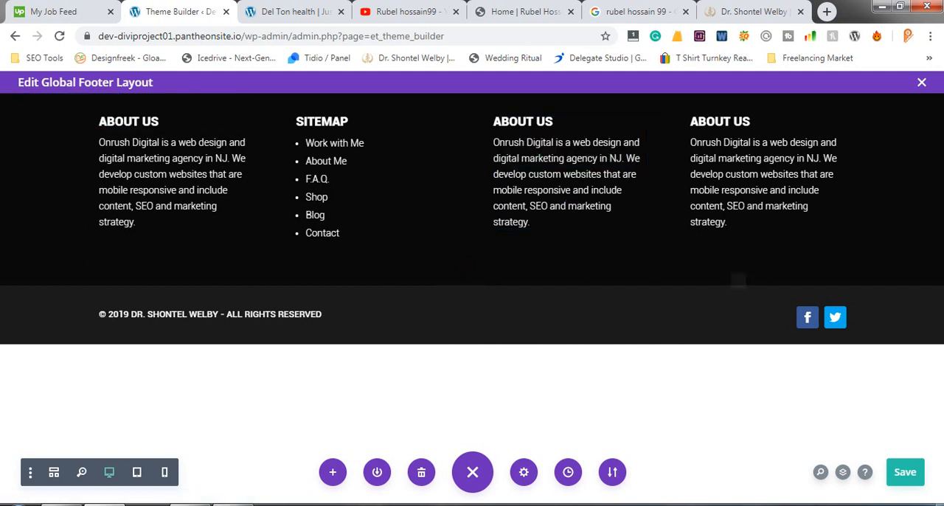
# - Look through the YouTube channel's created playlists and return to the footer layout
pyautogui.click(407, 11)
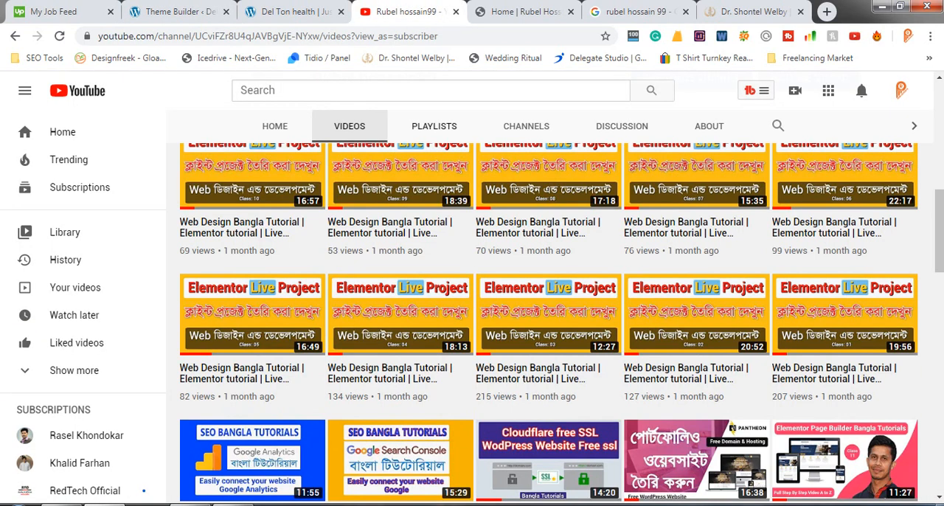
pyautogui.click(434, 126)
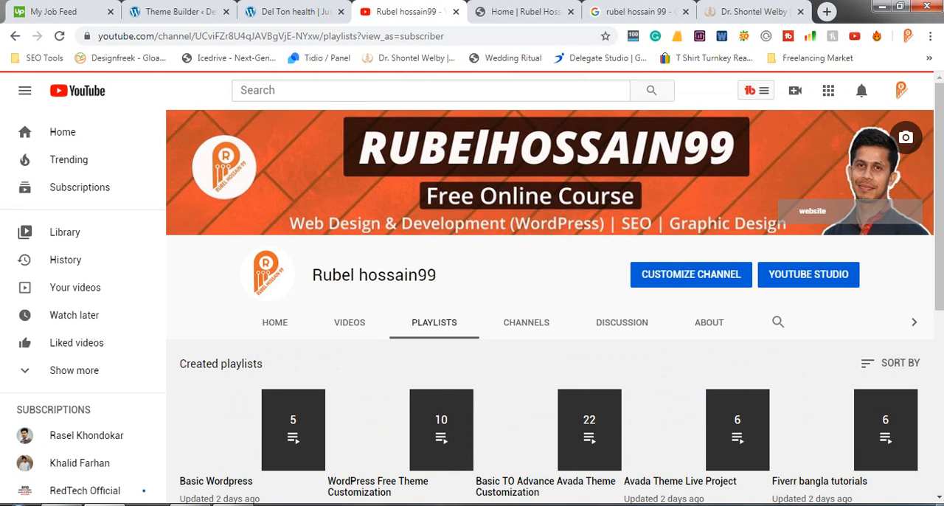
pyautogui.scroll(-2, 251, 442)
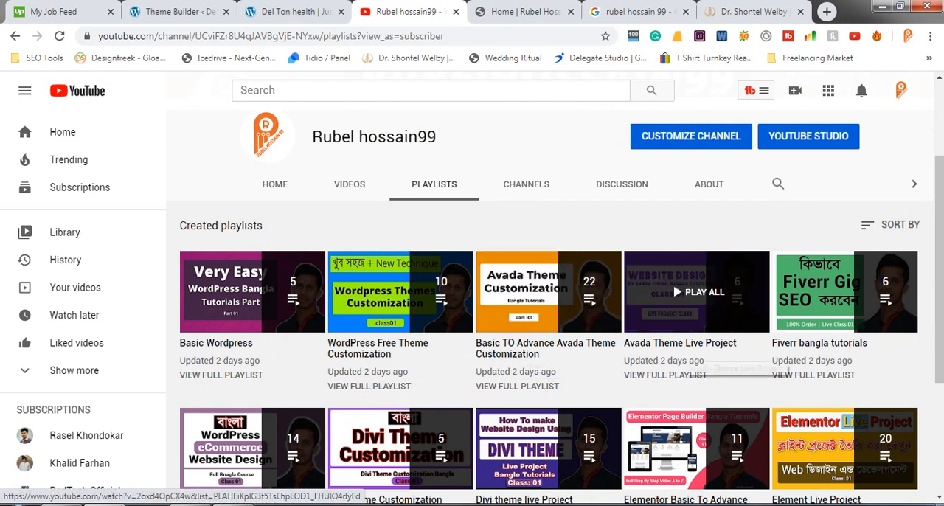
pyautogui.scroll(-2, 550, 310)
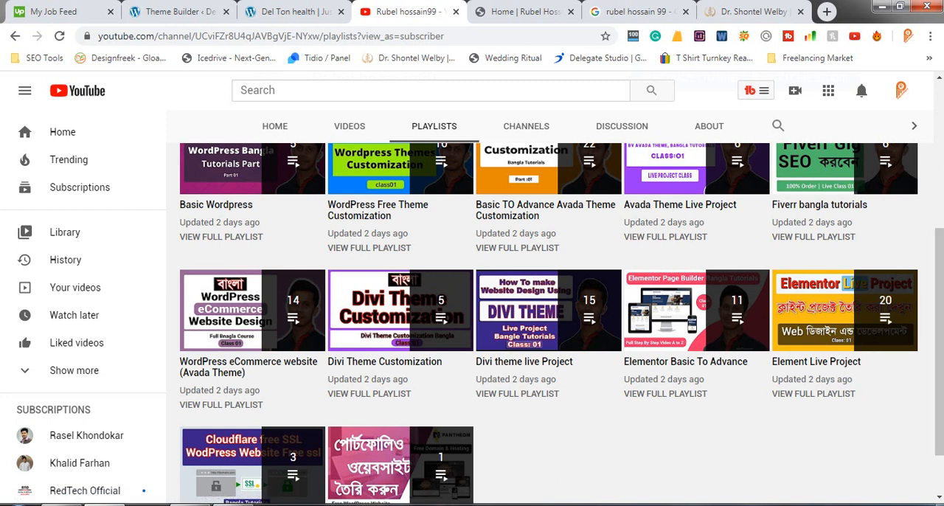
pyautogui.scroll(3, 549, 325)
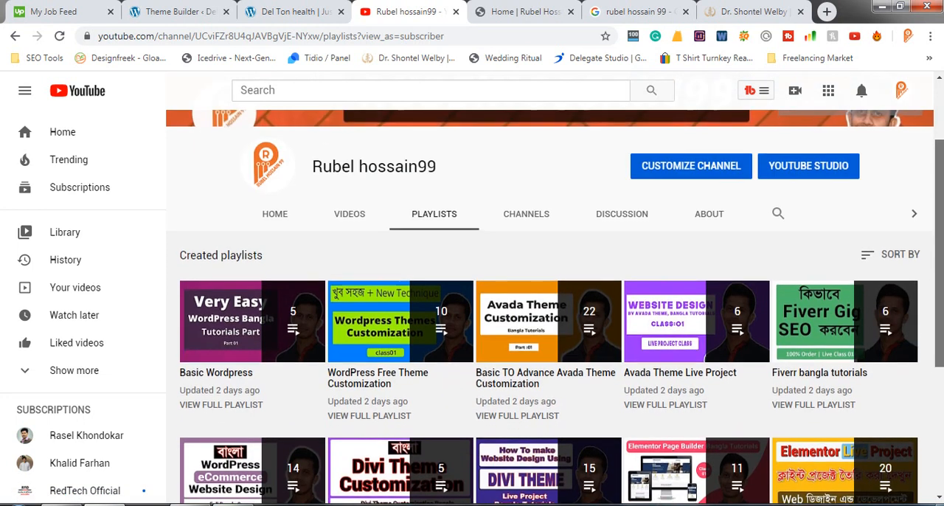
pyautogui.scroll(2, 550, 324)
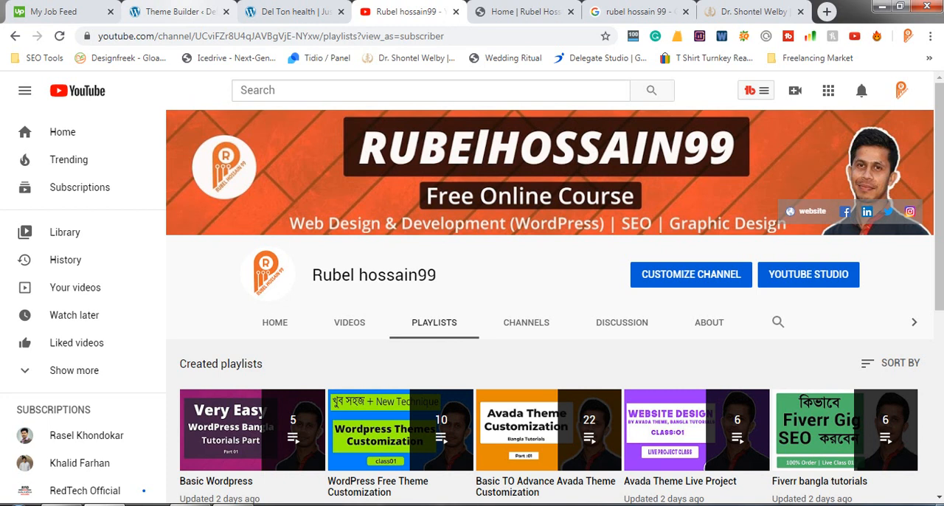
pyautogui.click(177, 11)
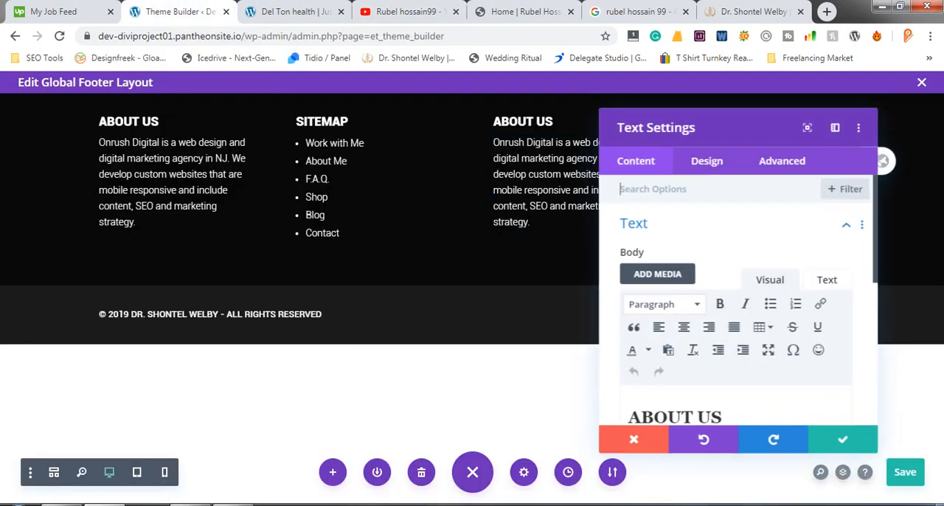
# - Replace the third column's ABOUT US heading with the copied USEFUL LINKS and remove the empty line beneath it
pyautogui.scroll(-3, 839, 398)
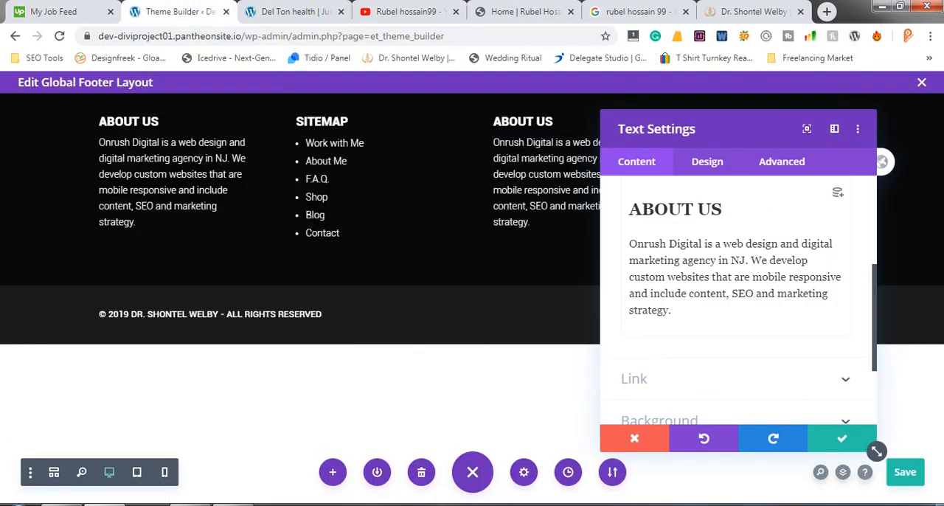
pyautogui.moveTo(723, 209); pyautogui.dragTo(629, 210)
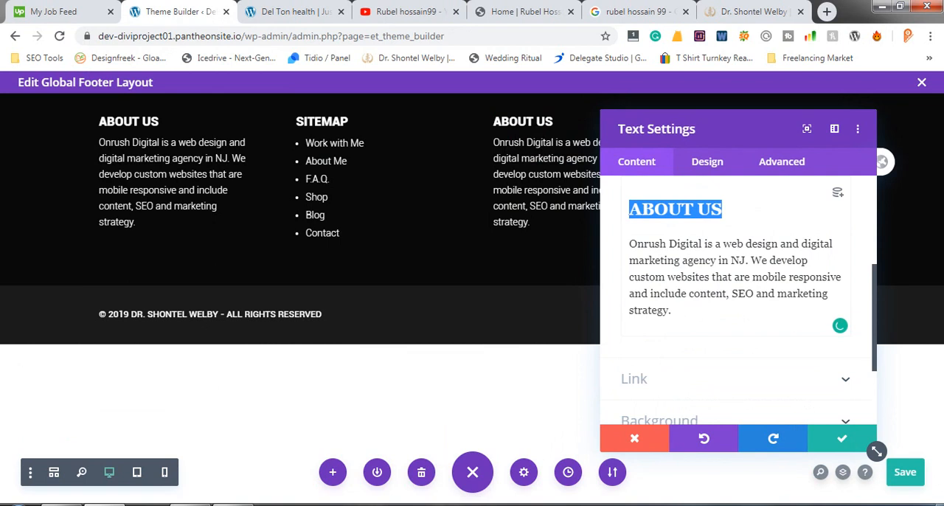
pyautogui.hotkey('ctrl', 'v')
pyautogui.scroll(1, 736, 295)
pyautogui.scroll(1, 735, 295)
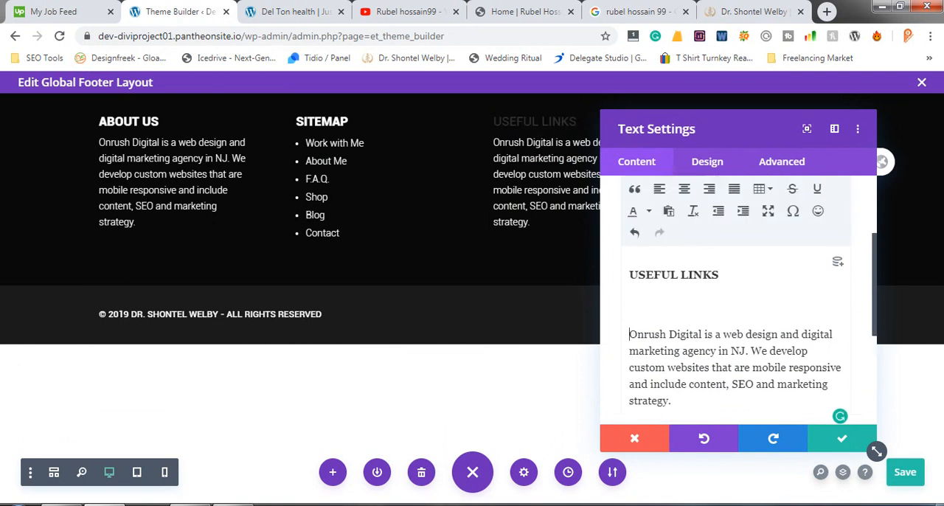
pyautogui.press('BackSpace')
# - Format the USEFUL LINKS heading in the third column's text as Heading 2
pyautogui.doubleClick(654, 275)
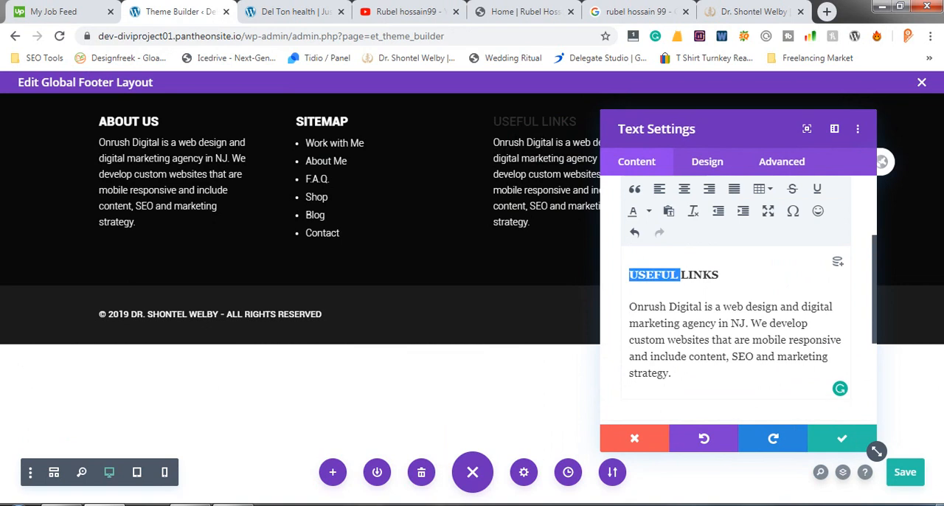
pyautogui.tripleClick(654, 275)
pyautogui.scroll(3, 697, 280)
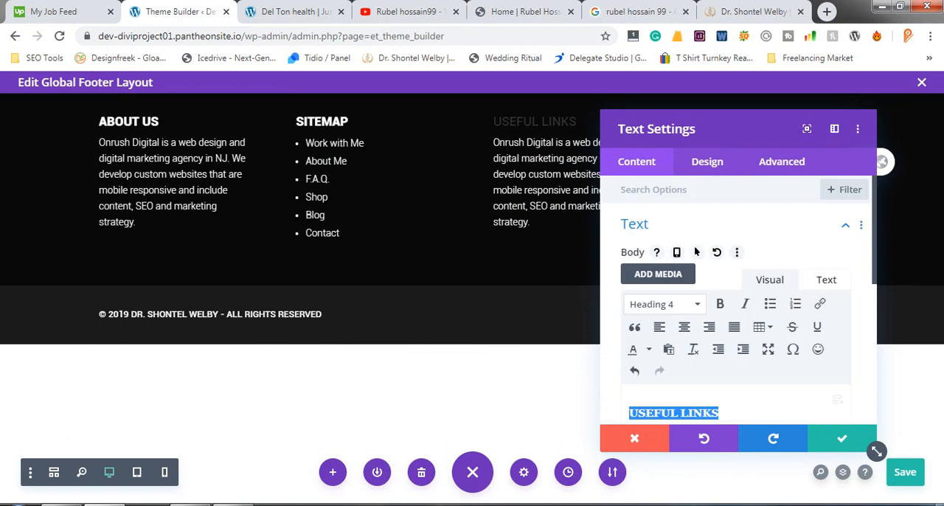
pyautogui.click(664, 304)
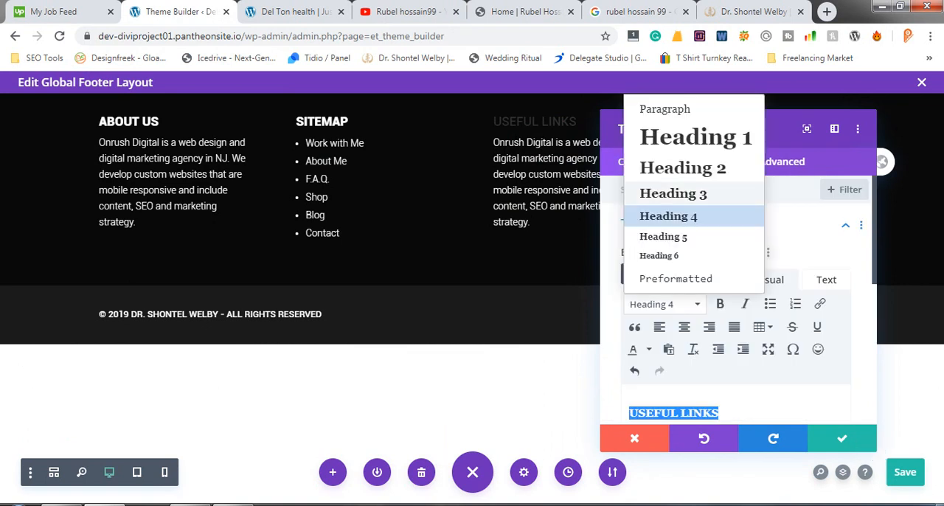
pyautogui.click(682, 168)
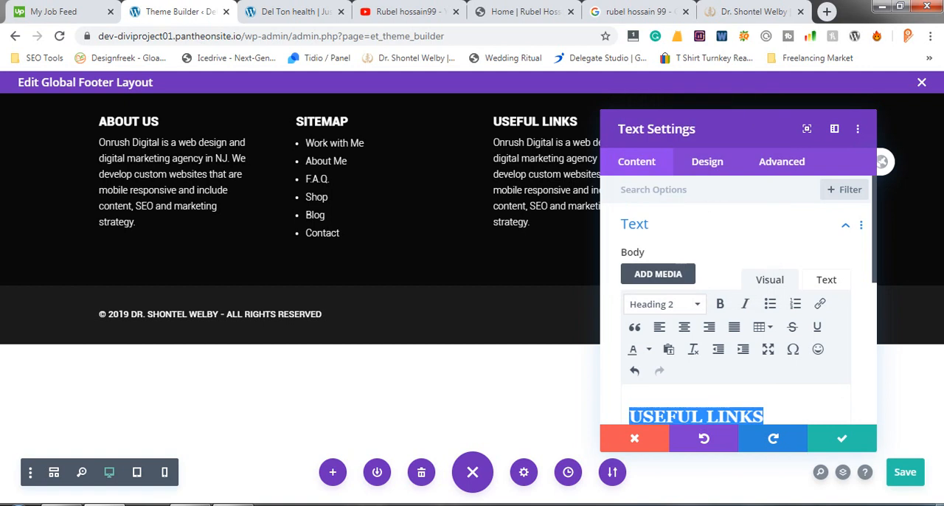
# - Copy the four links under USEFUL LINKS, Terms and Conditions through Sitemap, from the reference site's footer
pyautogui.click(752, 11)
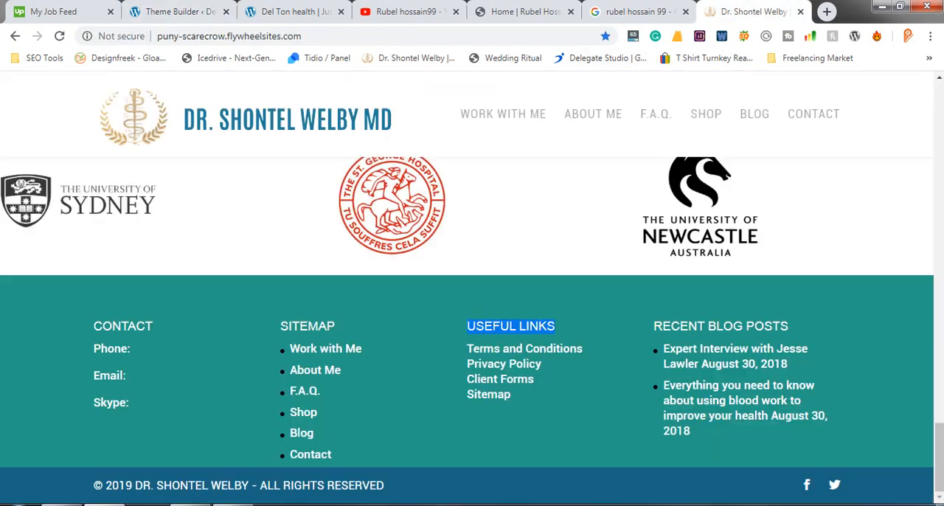
pyautogui.moveTo(516, 397); pyautogui.dragTo(467, 349)
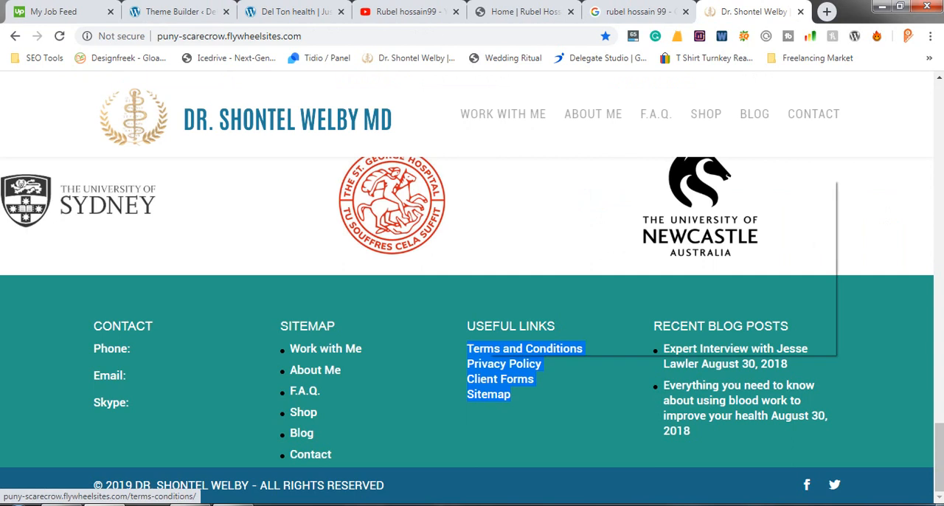
pyautogui.rightClick(486, 356)
pyautogui.click(516, 287)
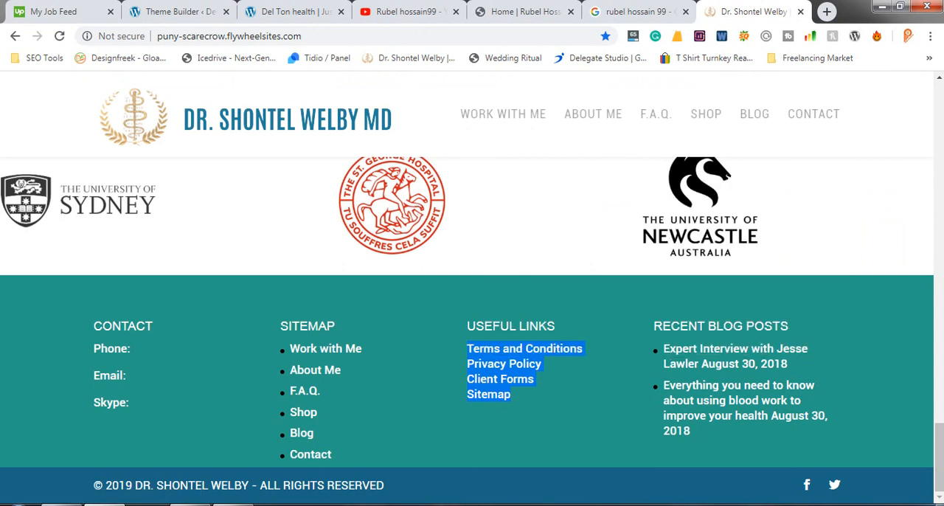
# - Replace the Onrush Digital paragraph under USEFUL LINKS in the footer layout with the four copied links
pyautogui.click(292, 11)
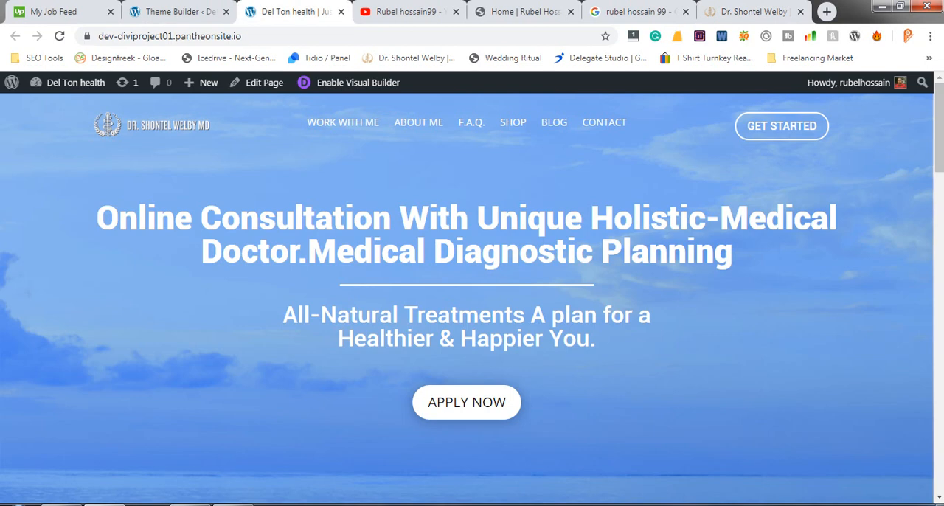
pyautogui.click(179, 11)
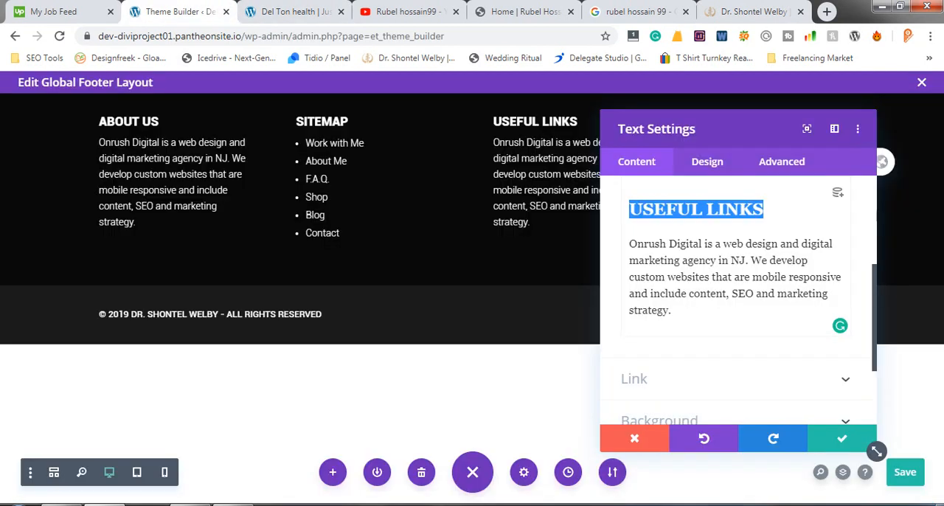
pyautogui.moveTo(672, 311); pyautogui.dragTo(628, 244)
pyautogui.hotkey('ctrl', 'v')
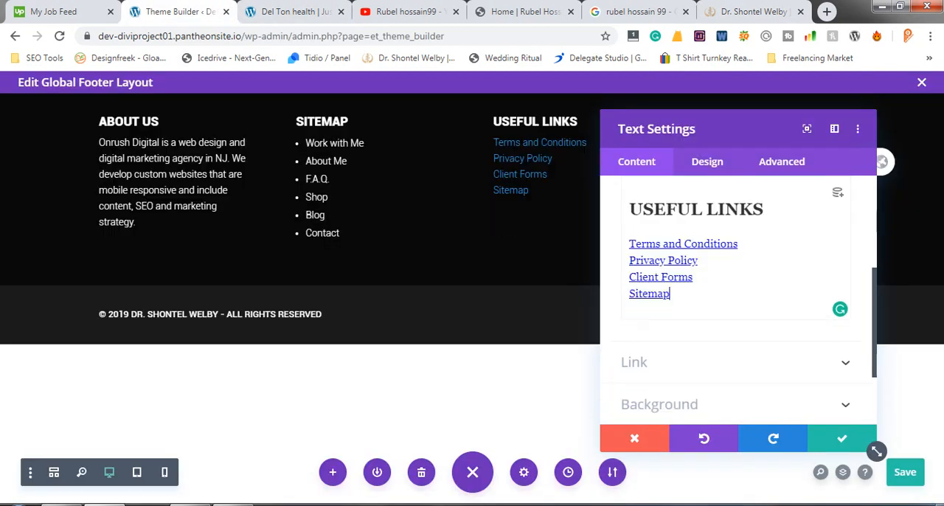
# - Format the four links under USEFUL LINKS as a bulleted list
pyautogui.moveTo(670, 293); pyautogui.dragTo(632, 244)
pyautogui.moveTo(670, 293); pyautogui.dragTo(629, 244)
pyautogui.scroll(3, 696, 183)
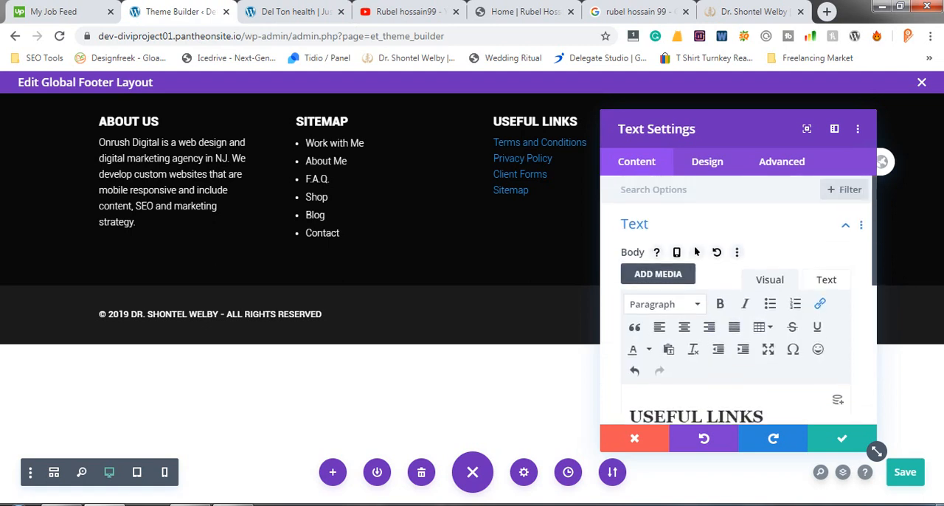
pyautogui.scroll(-1, 696, 182)
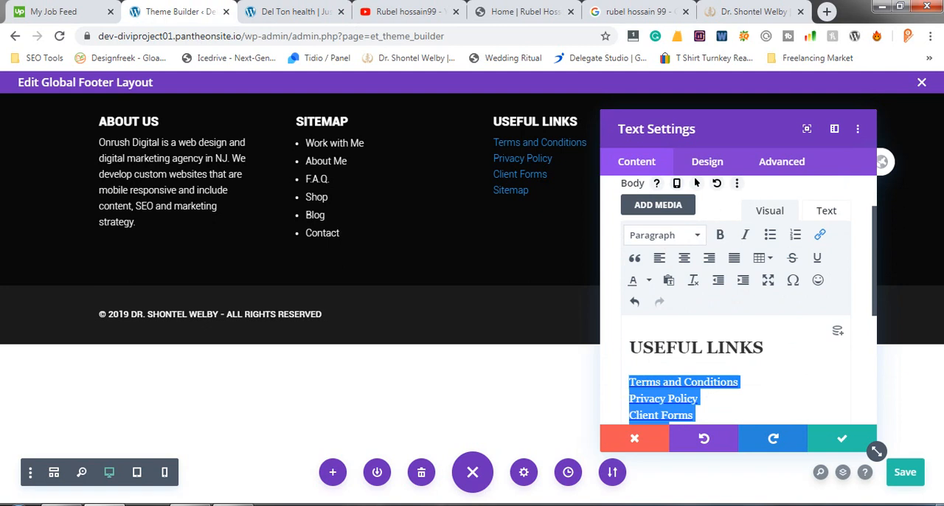
pyautogui.click(770, 235)
pyautogui.scroll(-1, 737, 362)
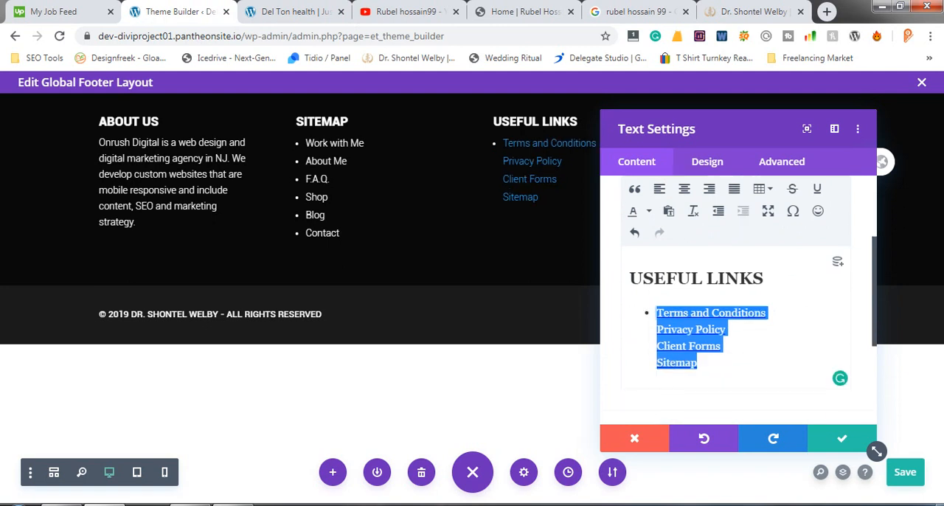
# - Undo the bulleted-list formatting of the four links under USEFUL LINKS
pyautogui.click(699, 363)
pyautogui.moveTo(726, 330); pyautogui.dragTo(656, 329)
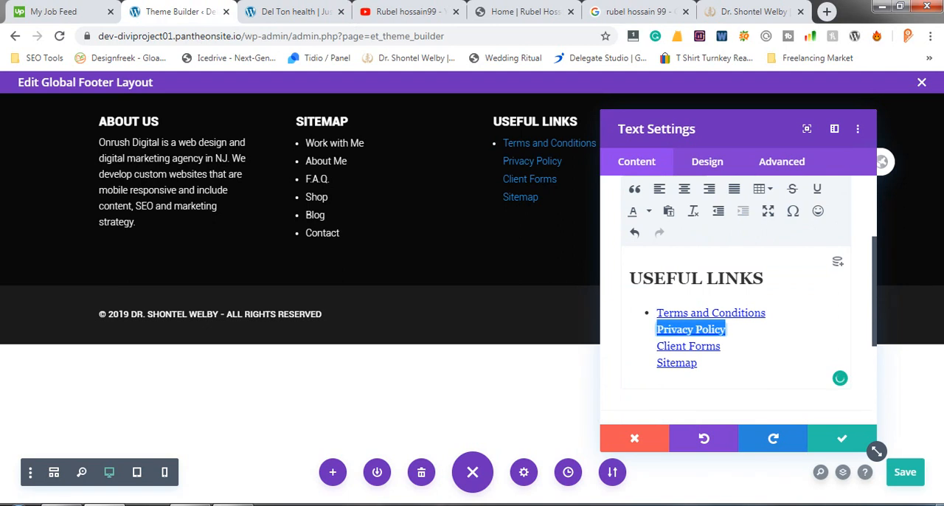
pyautogui.click(698, 363)
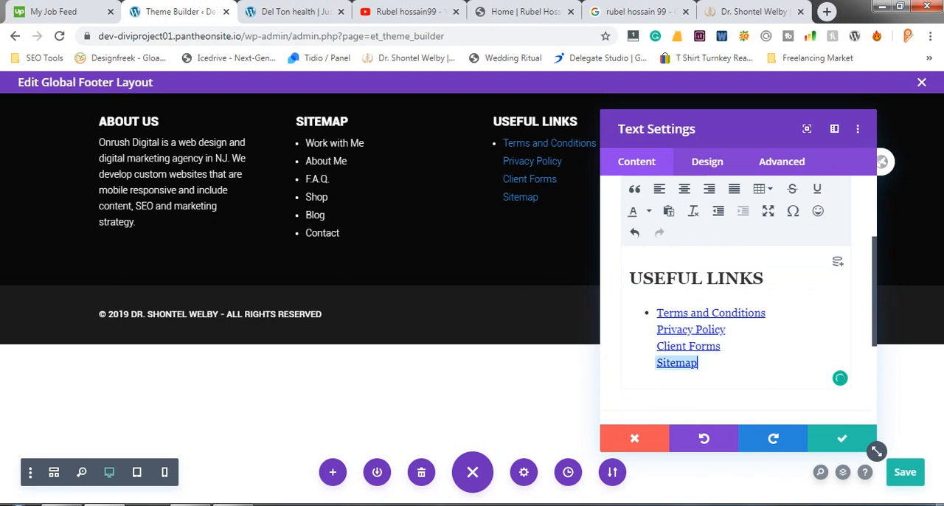
pyautogui.hotkey('ctrl', 'z')
pyautogui.click(670, 363)
pyautogui.click(733, 313)
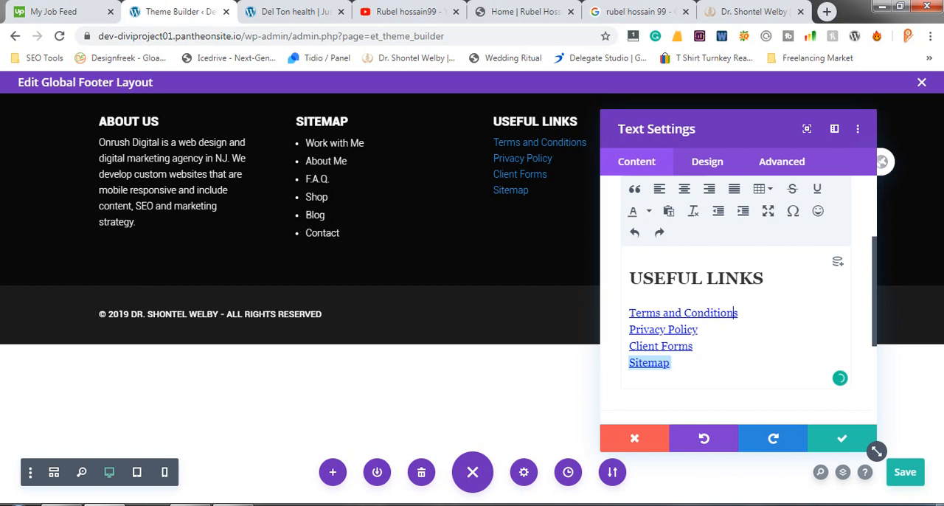
# - Reapply bulleted-list formatting to the links under USEFUL LINKS, starting from Terms and Conditions
pyautogui.moveTo(733, 313); pyautogui.dragTo(627, 313)
pyautogui.click(693, 346)
pyautogui.scroll(2, 736, 302)
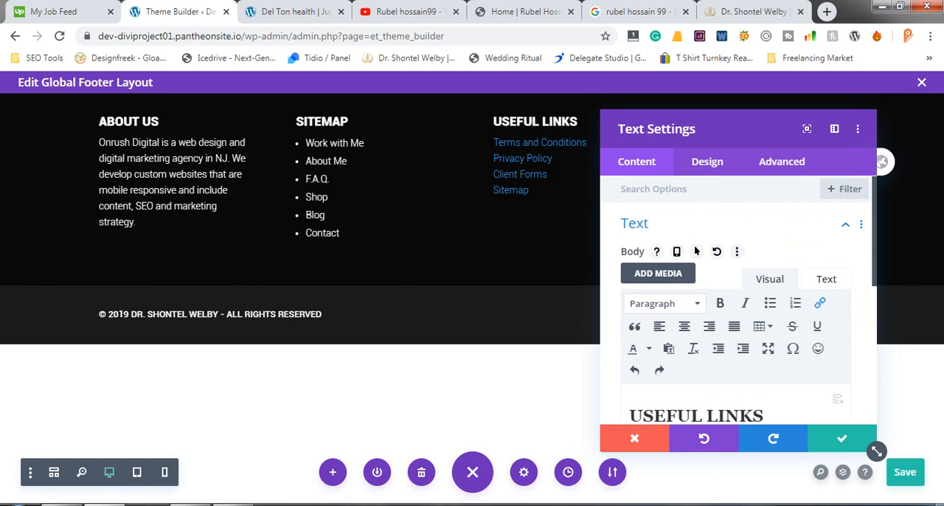
pyautogui.scroll(-2, 736, 303)
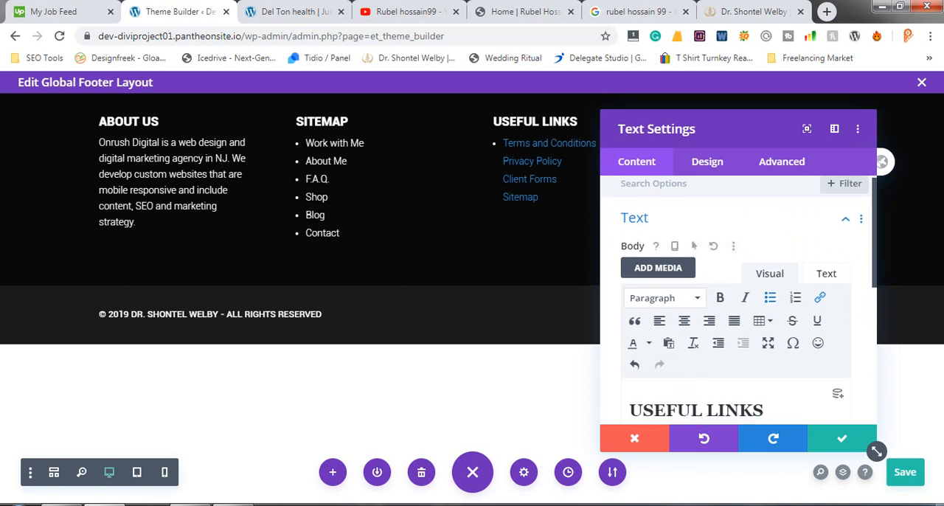
# - Try toggling the bulleted list on the Privacy Policy link under USEFUL LINKS
pyautogui.moveTo(657, 329)
pyautogui.mouseDown()
pyautogui.moveTo(727, 328)
pyautogui.moveTo(657, 346)
pyautogui.mouseUp()
pyautogui.click(726, 330)
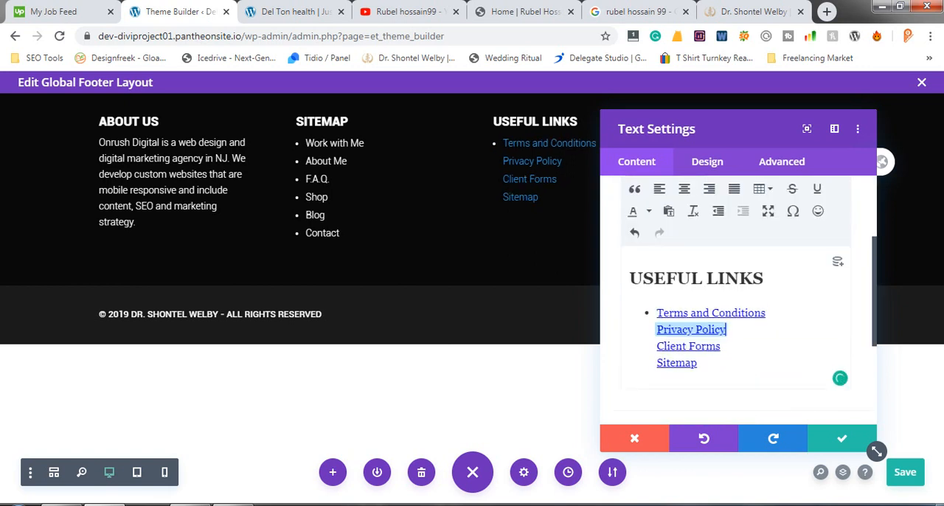
pyautogui.moveTo(726, 330); pyautogui.dragTo(656, 330)
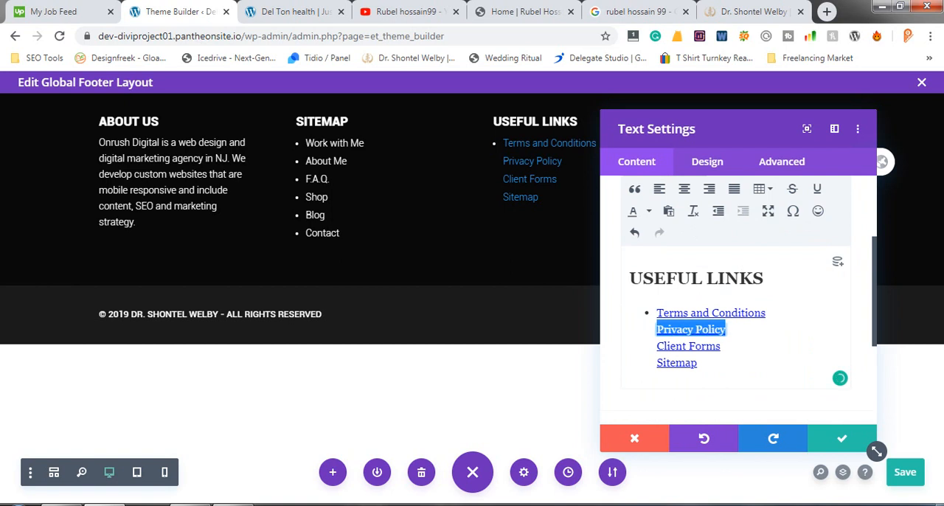
pyautogui.scroll(2, 696, 183)
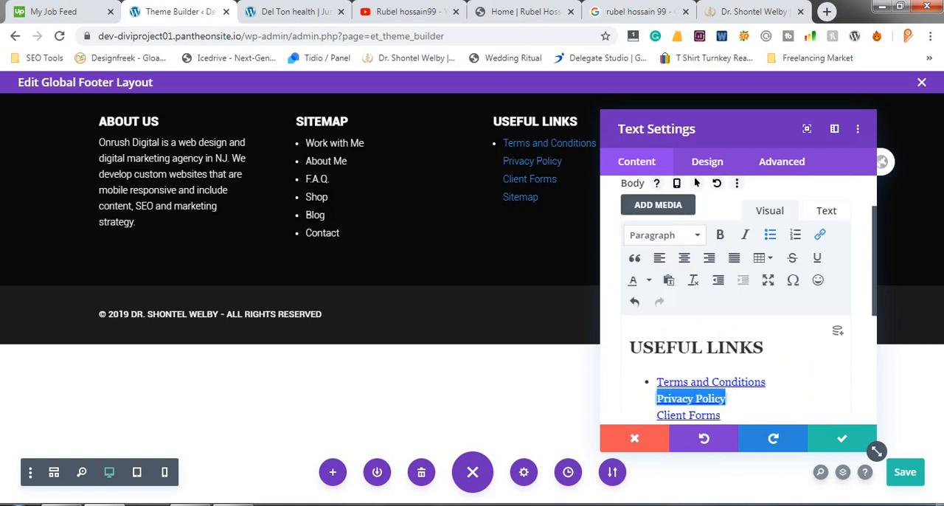
pyautogui.click(770, 234)
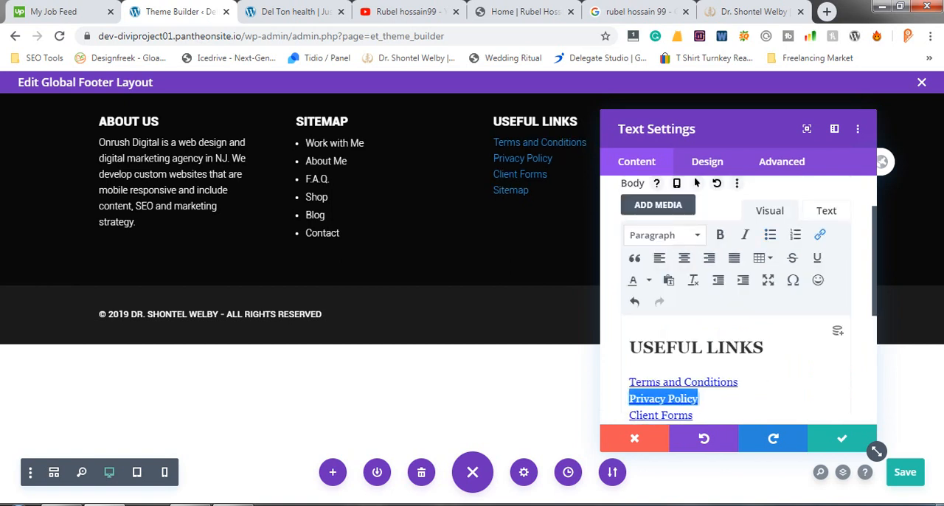
# - Try to bullet the Terms and Conditions link on its own under USEFUL LINKS
pyautogui.click(738, 382)
pyautogui.click(699, 398)
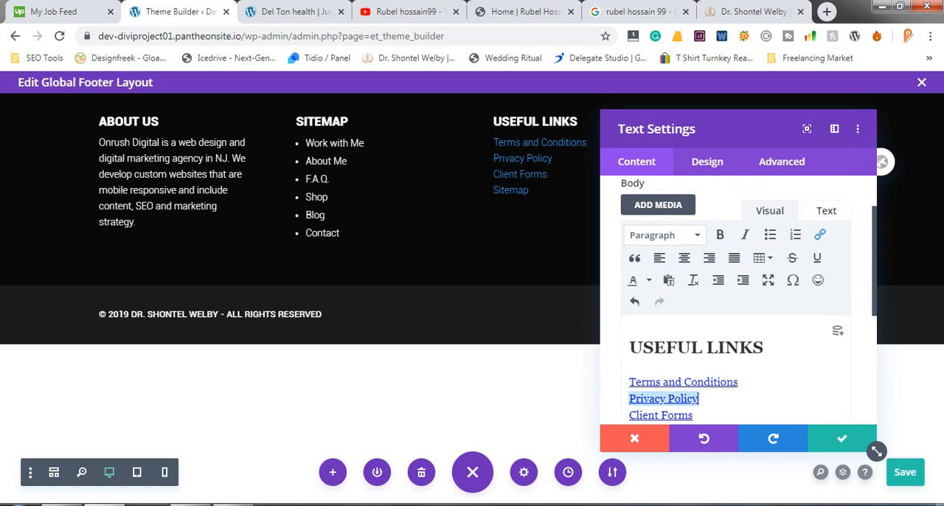
pyautogui.scroll(-3, 737, 295)
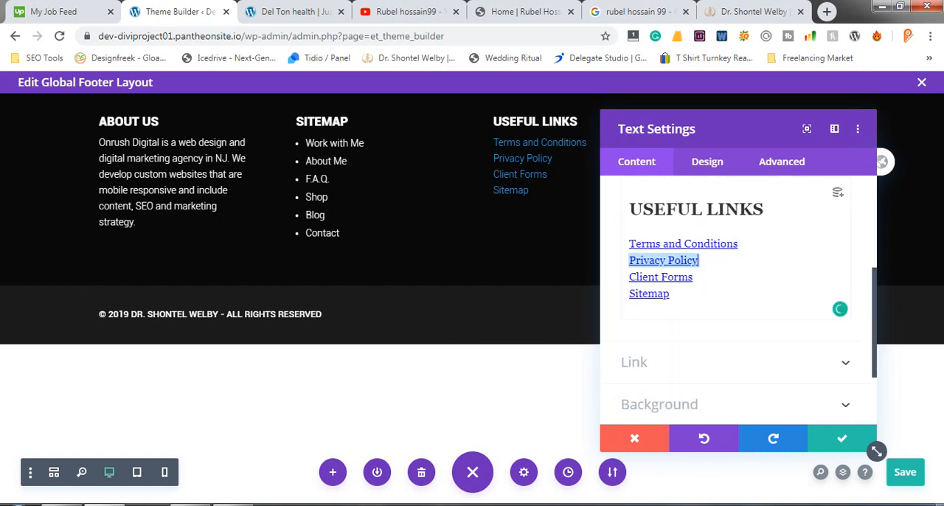
pyautogui.click(630, 243)
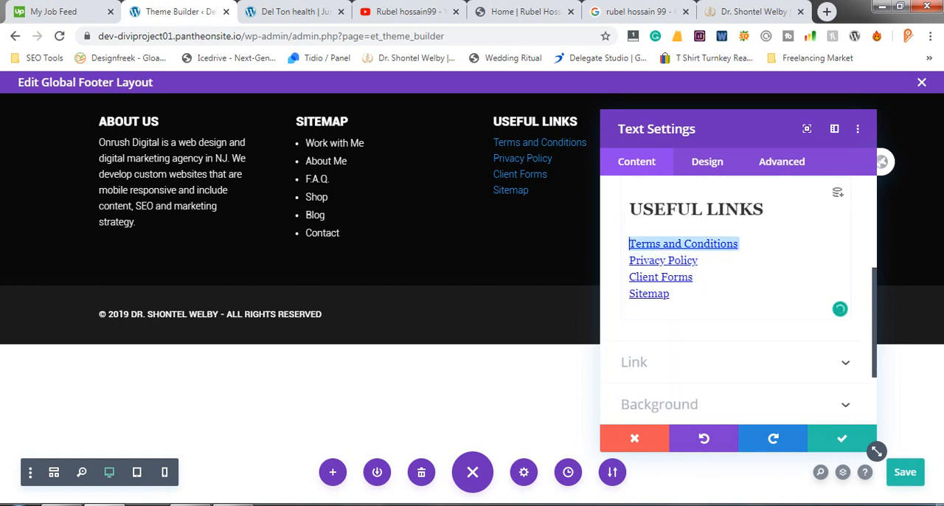
pyautogui.click(738, 243)
pyautogui.scroll(1, 737, 295)
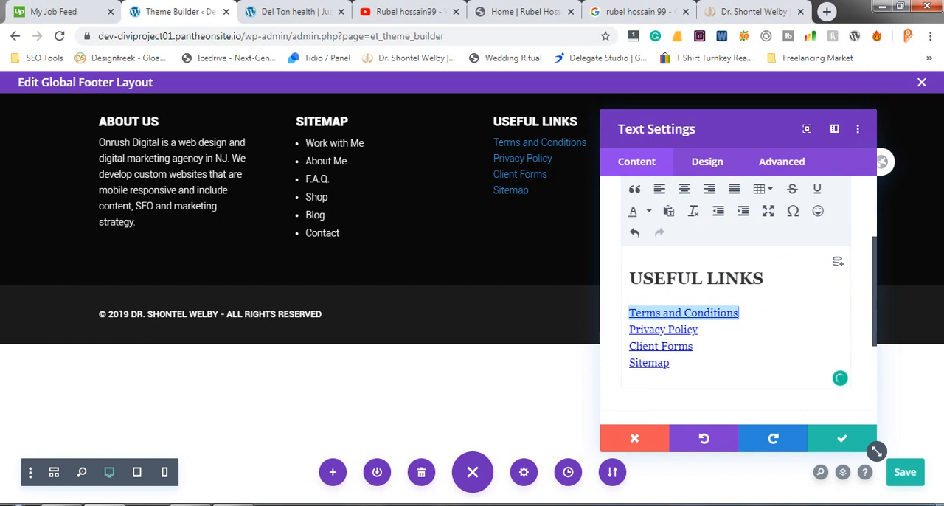
pyautogui.scroll(1, 737, 295)
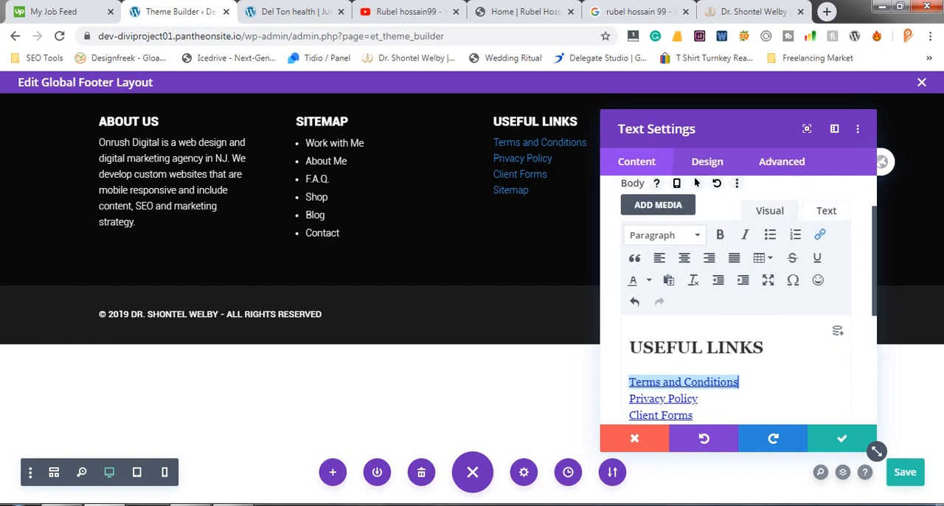
pyautogui.scroll(-2, 840, 376)
pyautogui.scroll(2, 841, 375)
pyautogui.click(769, 235)
pyautogui.scroll(-2, 748, 297)
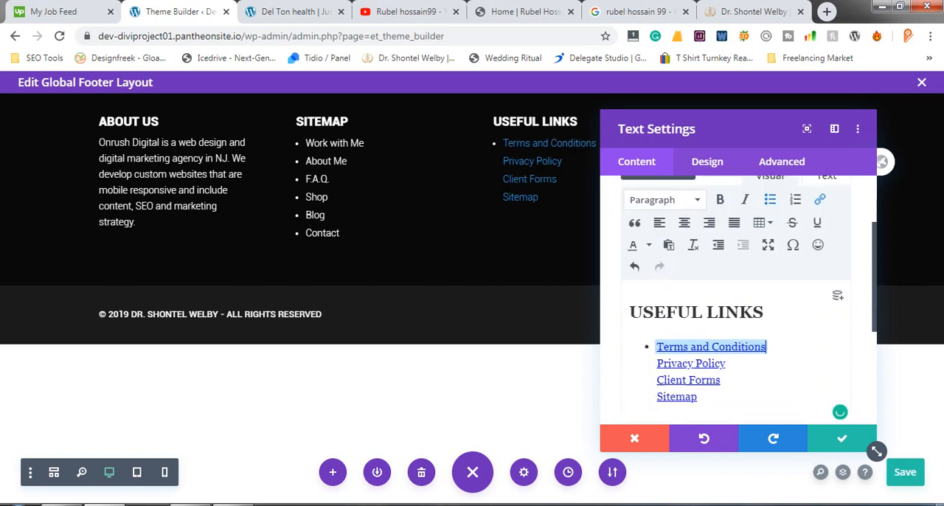
# - Split Privacy Policy, Client Forms and Sitemap into separate bullets of the USEFUL LINKS list
pyautogui.click(698, 363)
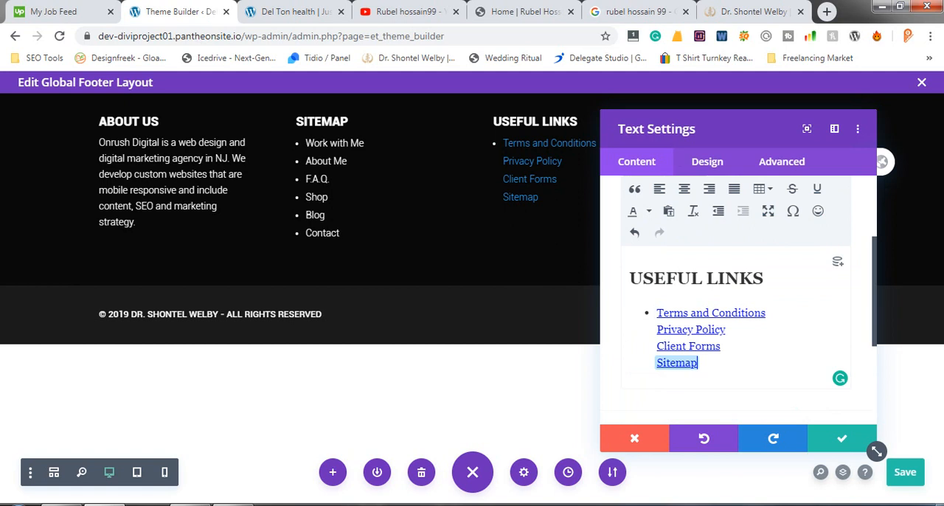
pyautogui.click(657, 330)
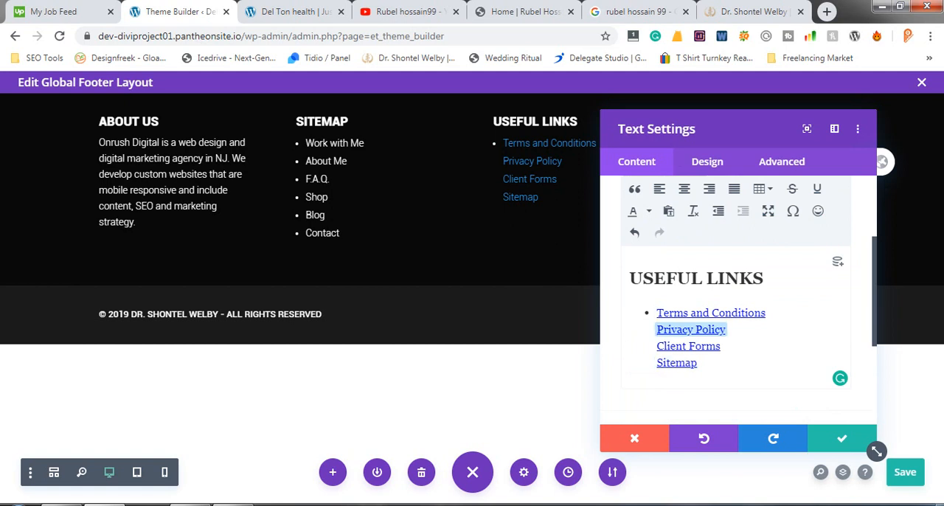
pyautogui.press('Return')
pyautogui.press('Down')
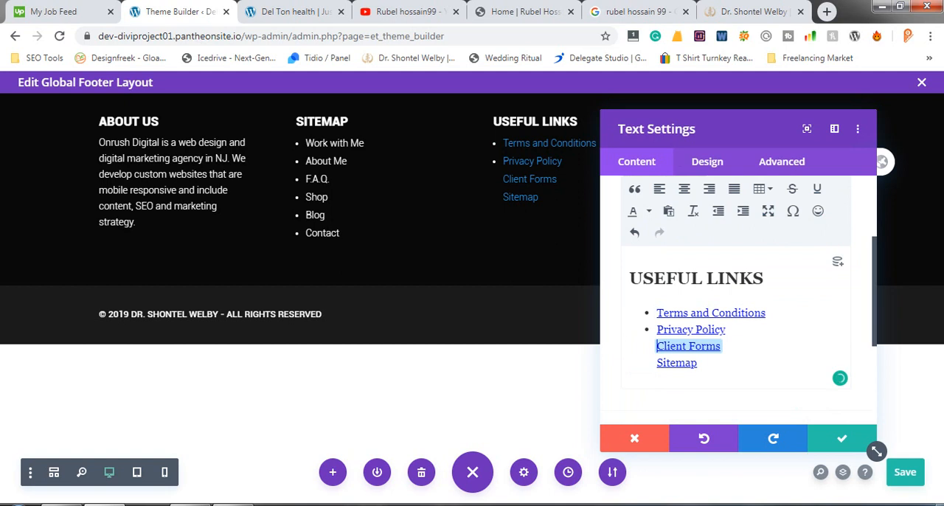
pyautogui.doubleClick(661, 363)
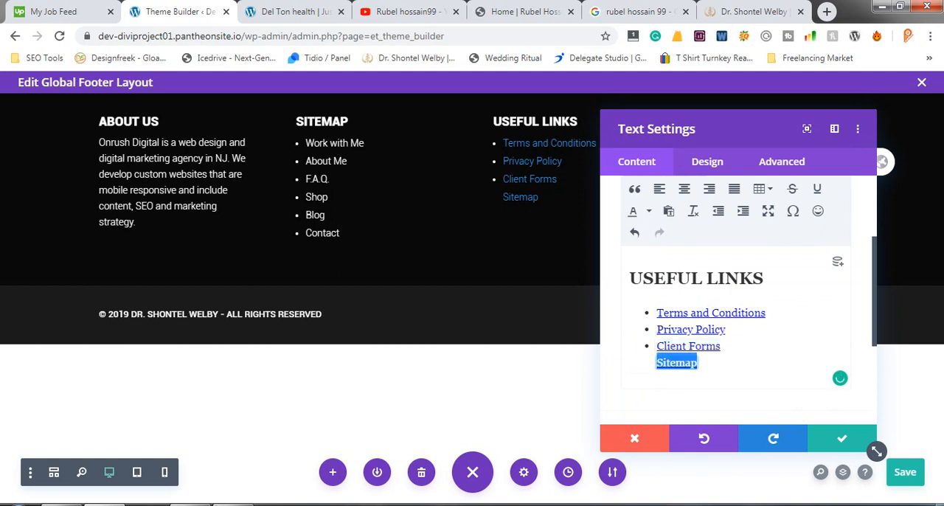
pyautogui.press('BackSpace')
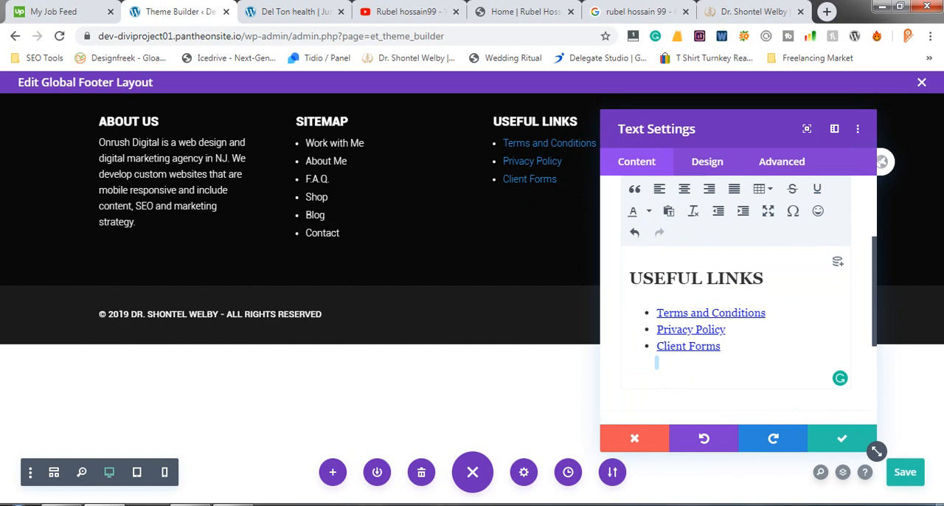
pyautogui.hotkey('ctrl', 'z')
pyautogui.click(657, 362)
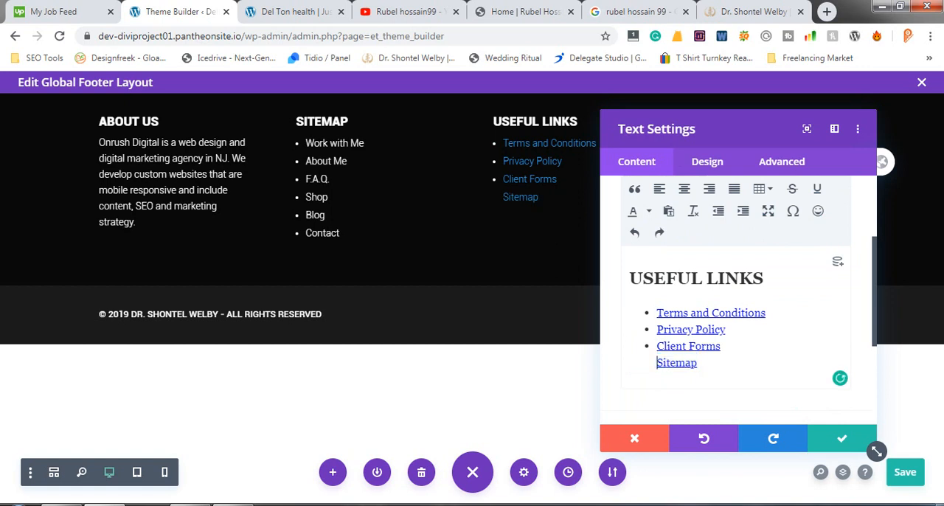
pyautogui.hotkey('ctrl', 'y')
# - Set the text colour of all four USEFUL LINKS bullets to white with regular weight, and save the text module's settings
pyautogui.moveTo(697, 362); pyautogui.dragTo(656, 313)
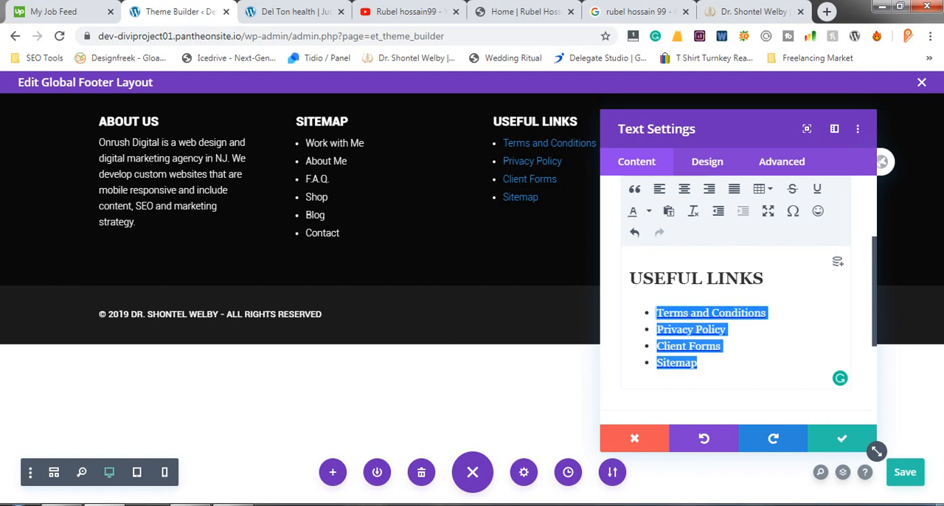
pyautogui.scroll(2, 696, 183)
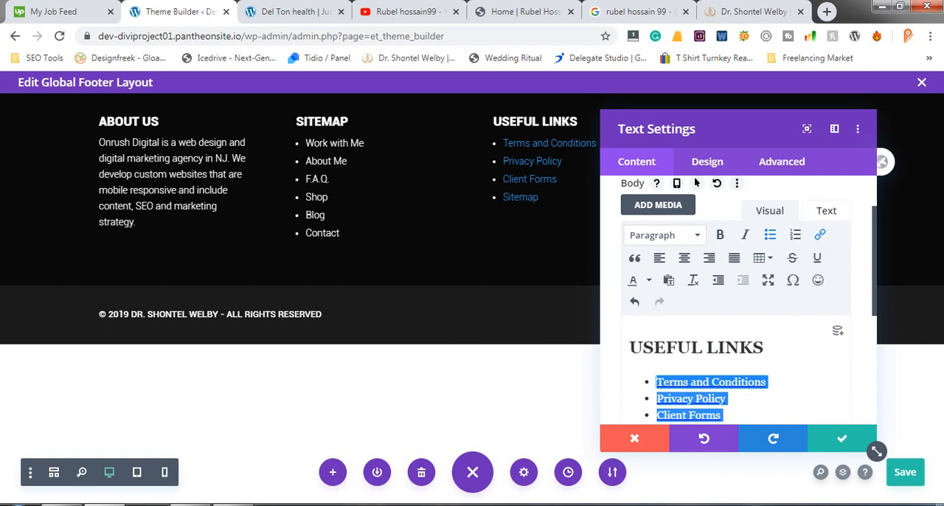
pyautogui.click(648, 280)
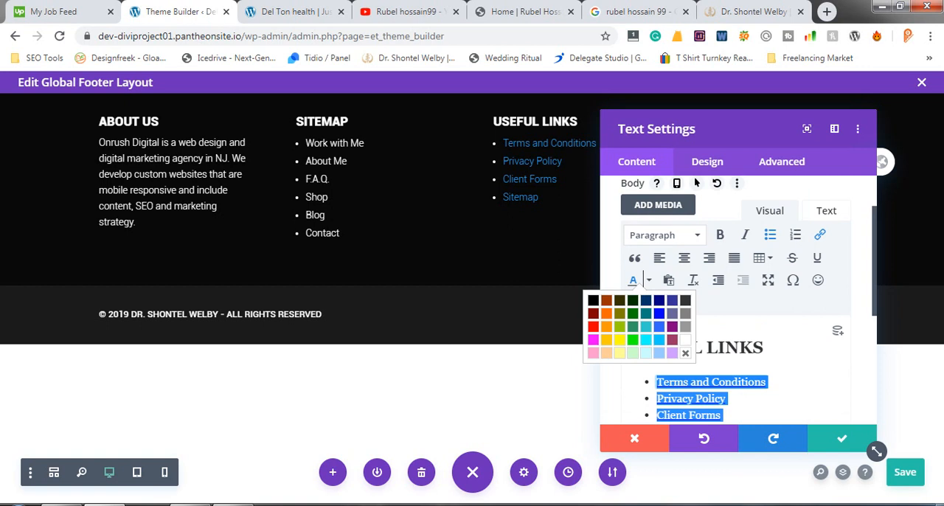
pyautogui.click(685, 340)
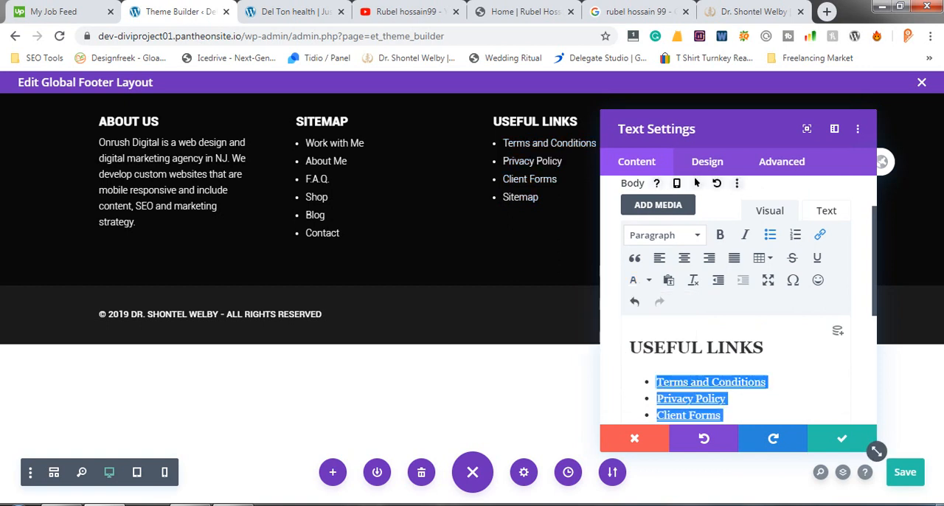
pyautogui.hotkey('ctrl', 'b')
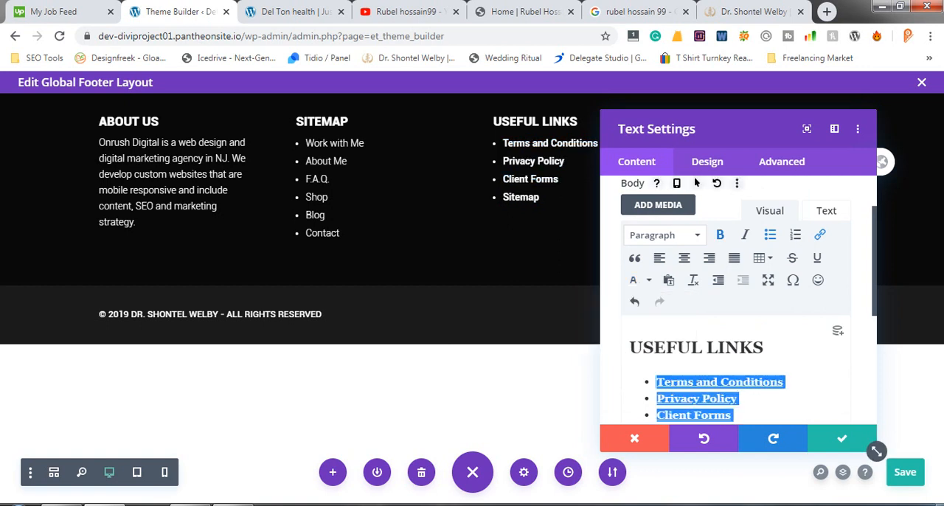
pyautogui.hotkey('ctrl', 'b')
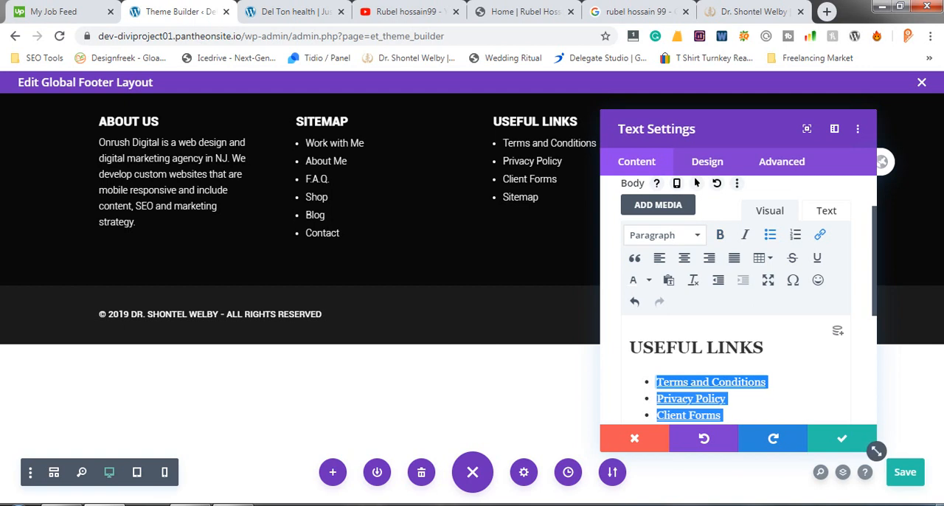
pyautogui.click(842, 438)
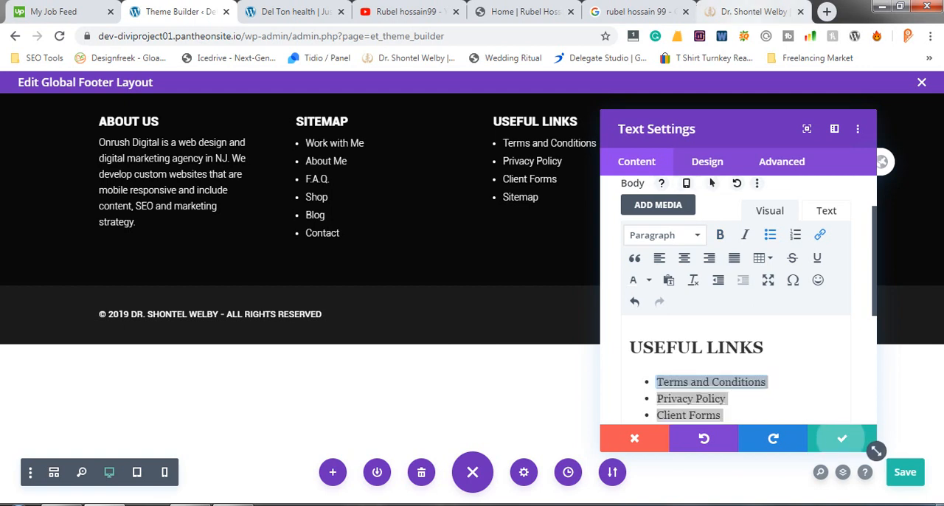
# - Copy the RECENT BLOG POSTS heading from the reference site's footer
pyautogui.click(756, 11)
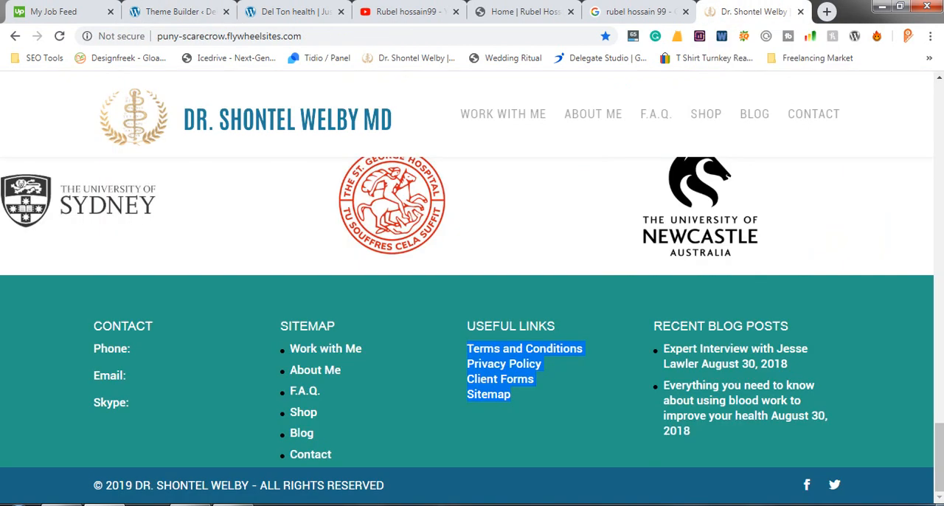
pyautogui.moveTo(701, 433); pyautogui.dragTo(789, 326)
pyautogui.rightClick(699, 328)
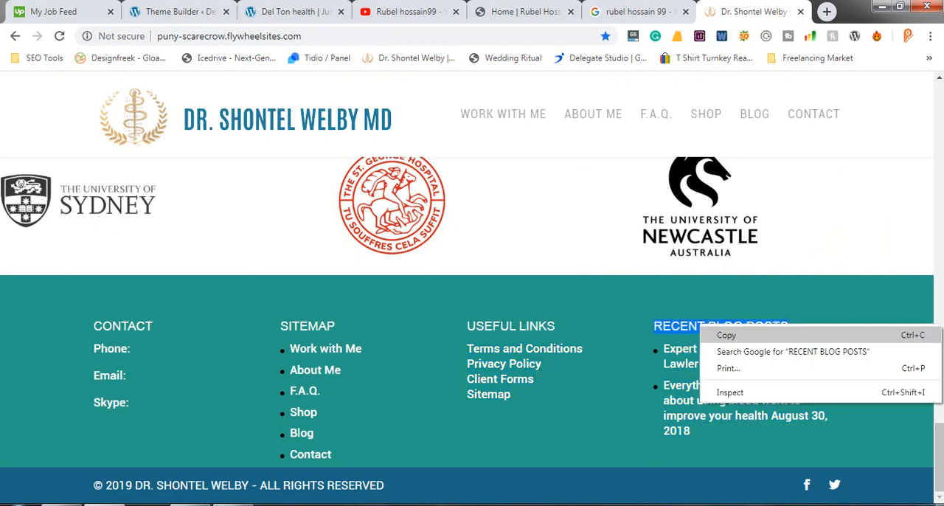
pyautogui.click(726, 335)
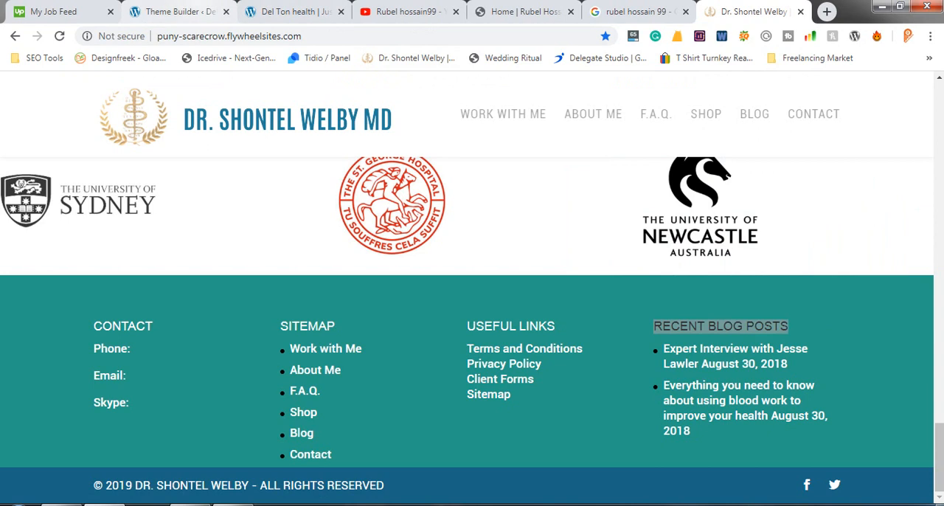
# - Replace the ABOUT US heading in the fourth footer column's text with the copied RECENT BLOG POSTS heading
pyautogui.click(173, 11)
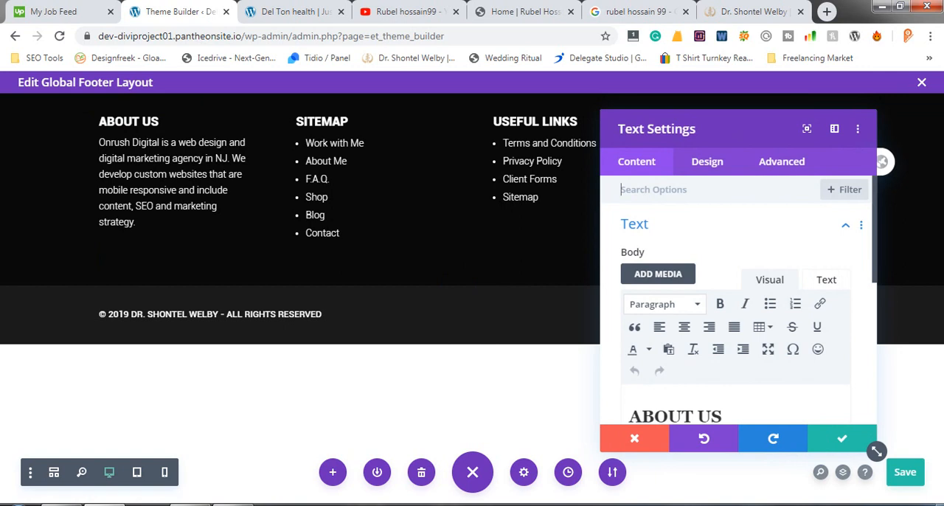
pyautogui.scroll(-2, 736, 317)
pyautogui.tripleClick(675, 278)
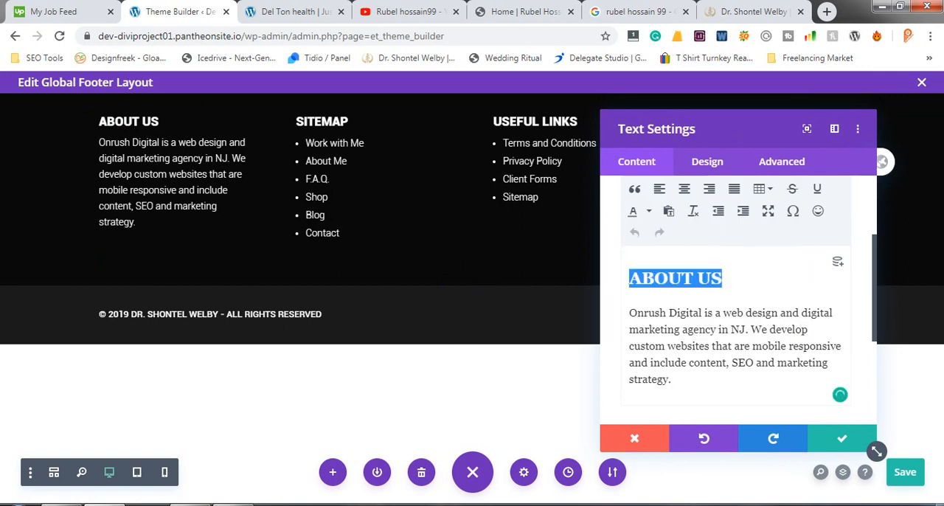
pyautogui.hotkey('ctrl', 'v')
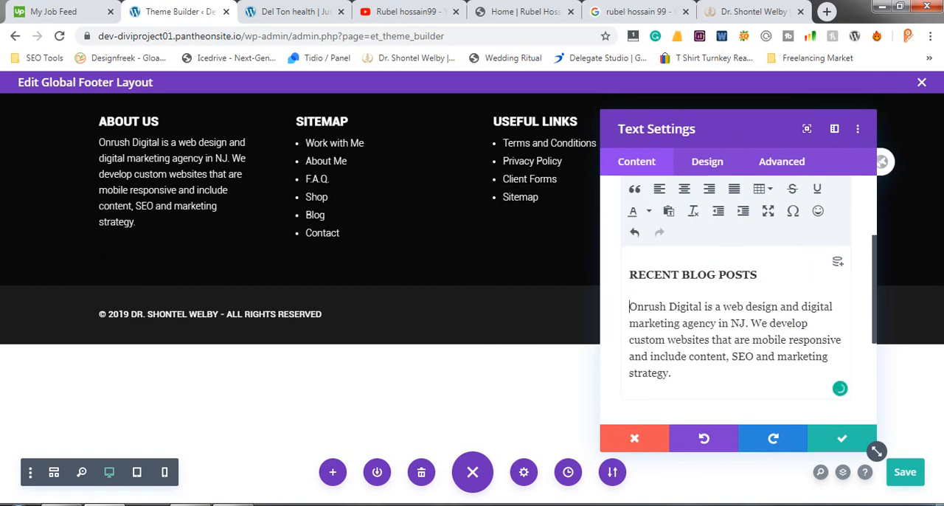
# - Format the RECENT BLOG POSTS heading in the fourth footer column's text as Heading 2
pyautogui.tripleClick(661, 274)
pyautogui.scroll(2, 696, 252)
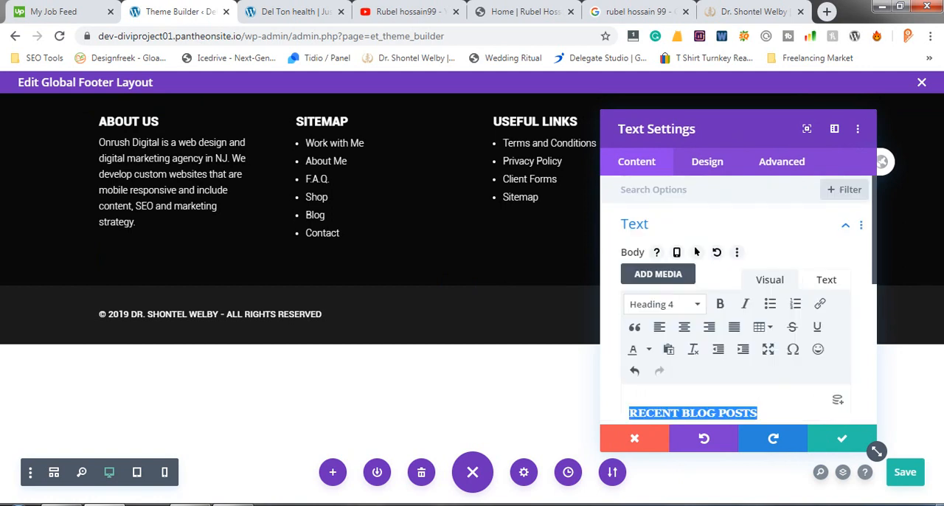
pyautogui.click(662, 304)
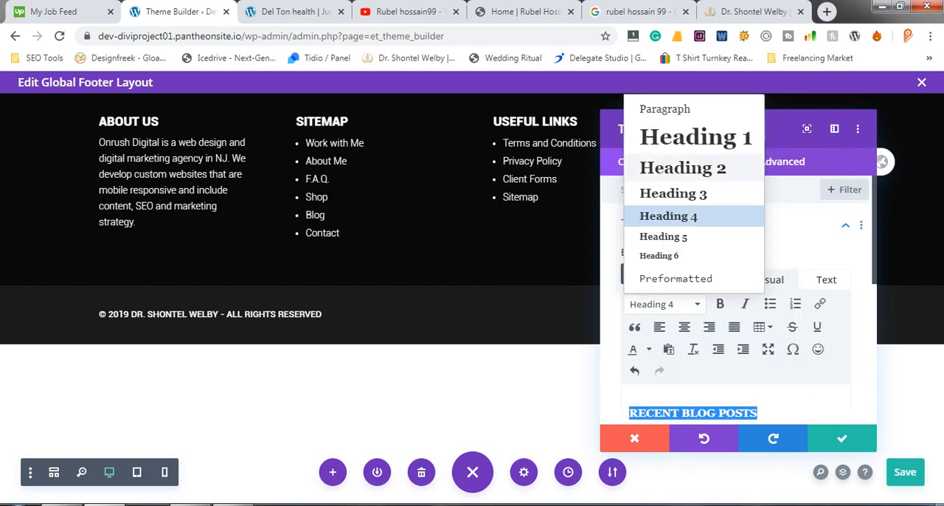
pyautogui.click(682, 167)
pyautogui.scroll(-1, 876, 451)
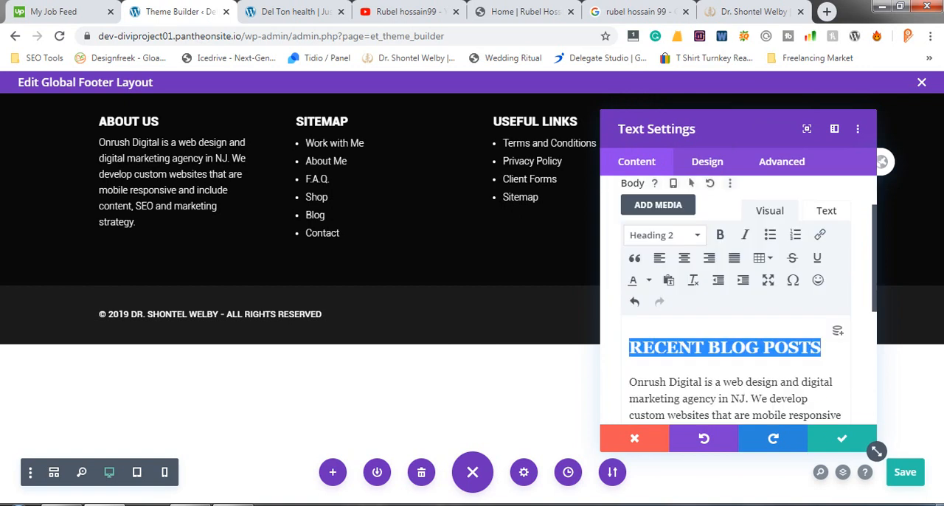
pyautogui.scroll(-1, 876, 450)
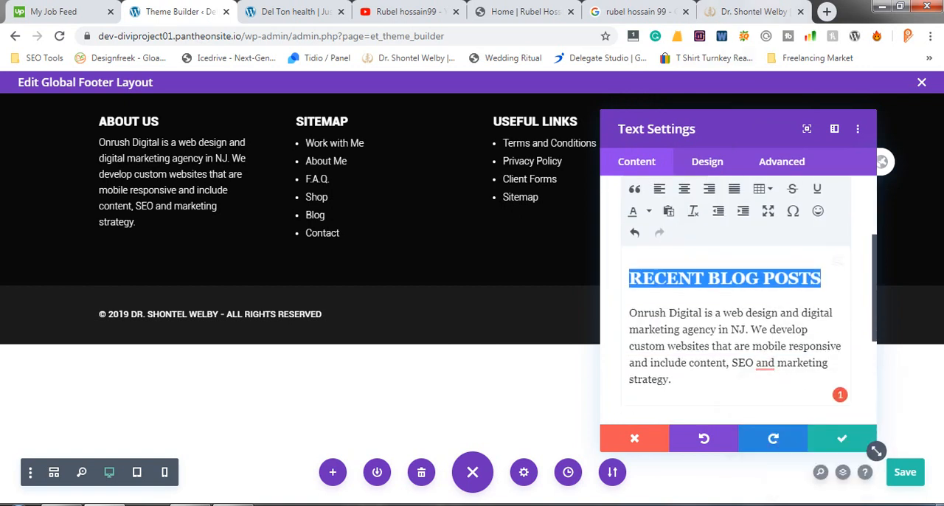
# - Copy the two dated post entries under RECENT BLOG POSTS from the reference site's footer
pyautogui.click(753, 12)
pyautogui.moveTo(696, 433); pyautogui.dragTo(660, 347)
pyautogui.rightClick(708, 360)
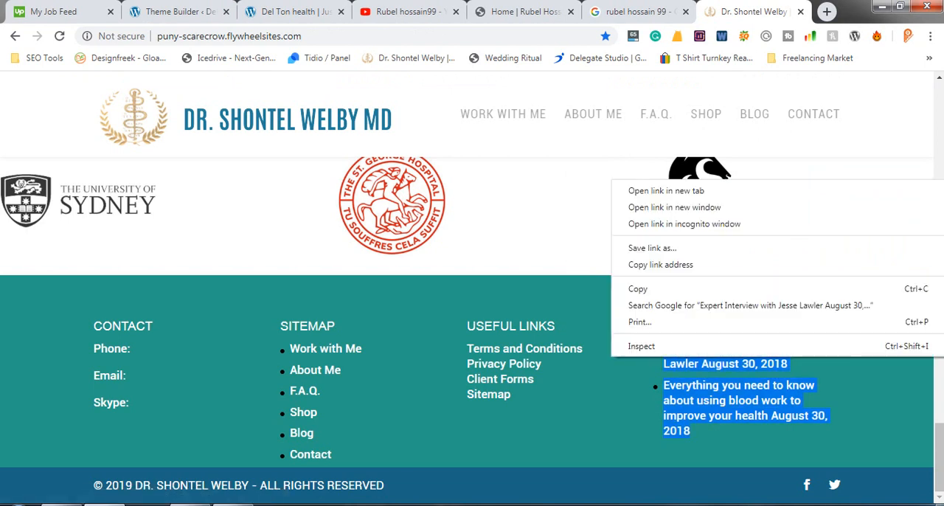
pyautogui.click(641, 287)
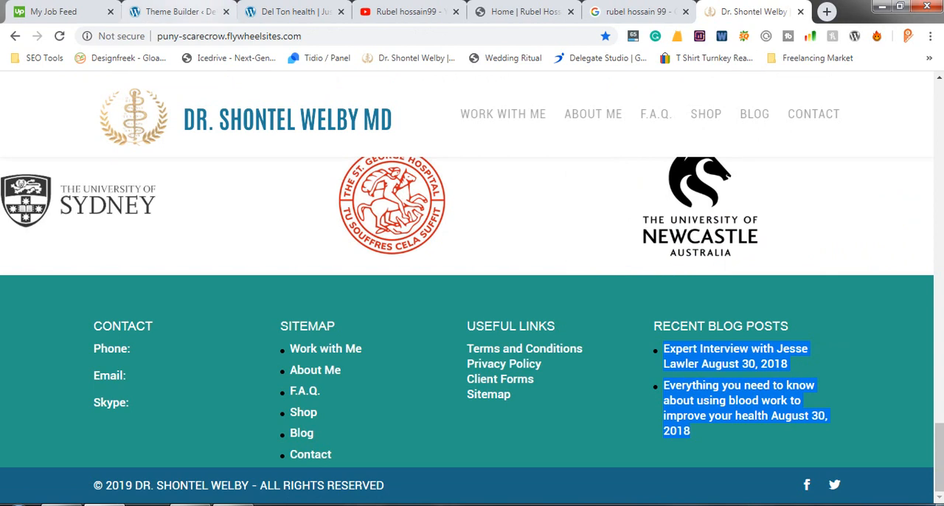
# - Replace the Onrush Digital paragraph under the RECENT BLOG POSTS heading with the copied post list in the Theme Builder
pyautogui.click(180, 11)
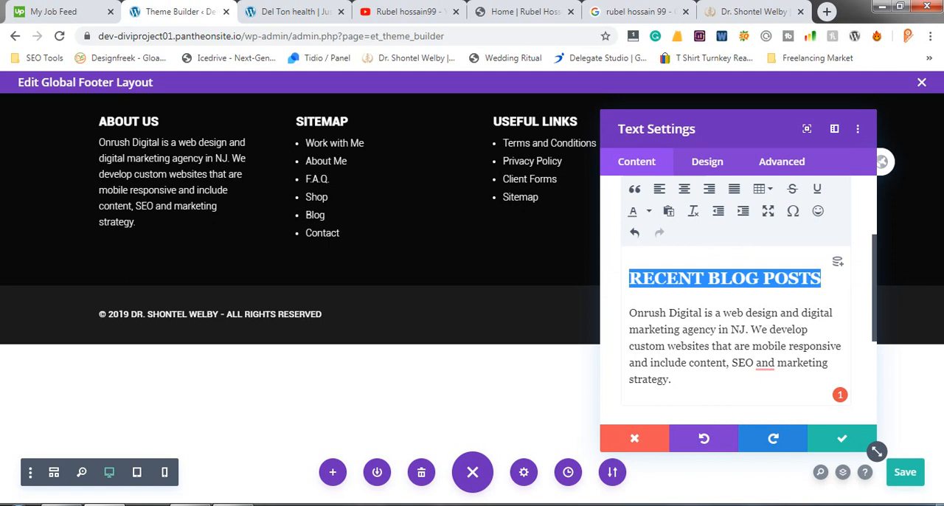
pyautogui.moveTo(673, 379); pyautogui.dragTo(629, 313)
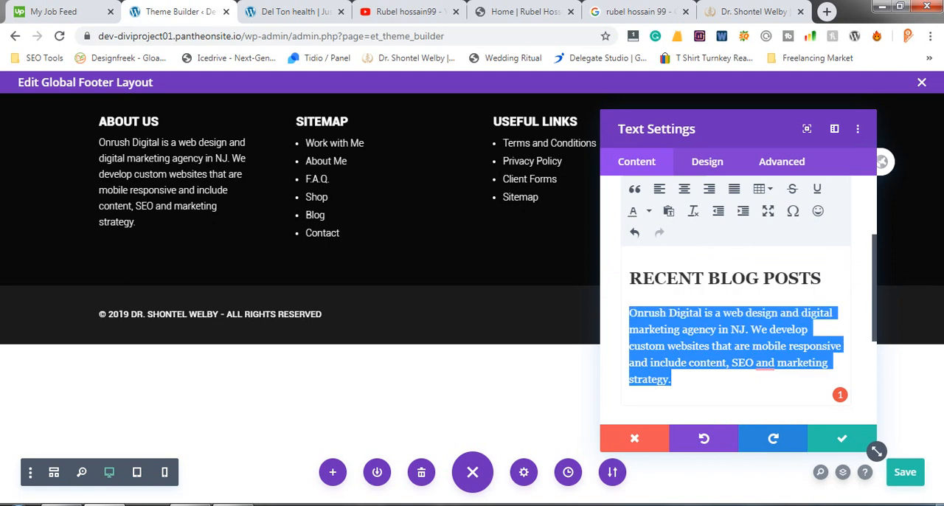
pyautogui.hotkey('ctrl', 'v')
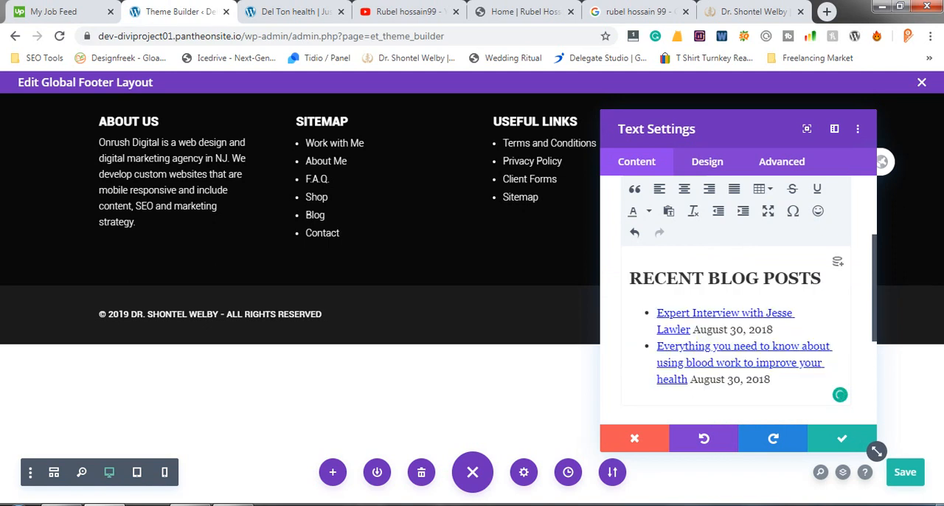
# - Set the text colour of both recent blog post bullets, including their links and dates, to white
pyautogui.moveTo(691, 329); pyautogui.dragTo(773, 330)
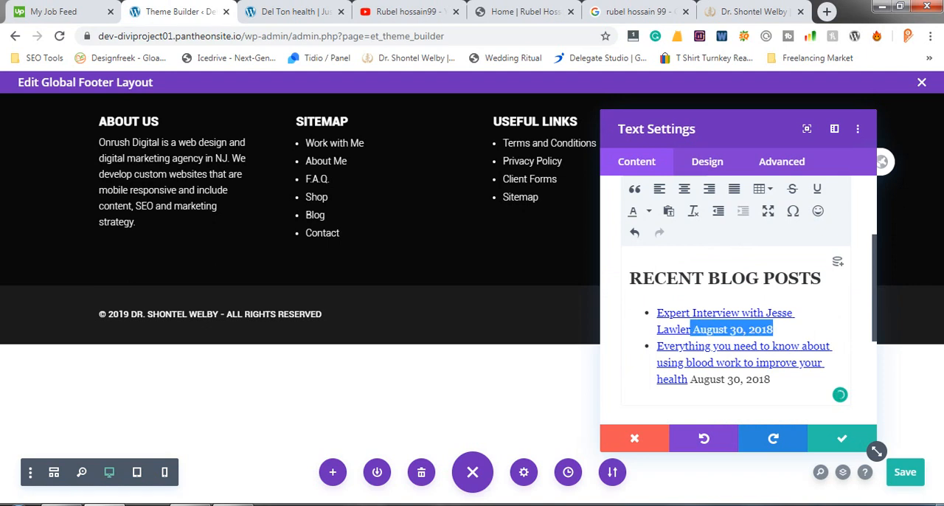
pyautogui.moveTo(703, 379)
pyautogui.mouseDown()
pyautogui.moveTo(796, 346)
pyautogui.moveTo(657, 330)
pyautogui.moveTo(657, 313)
pyautogui.mouseUp()
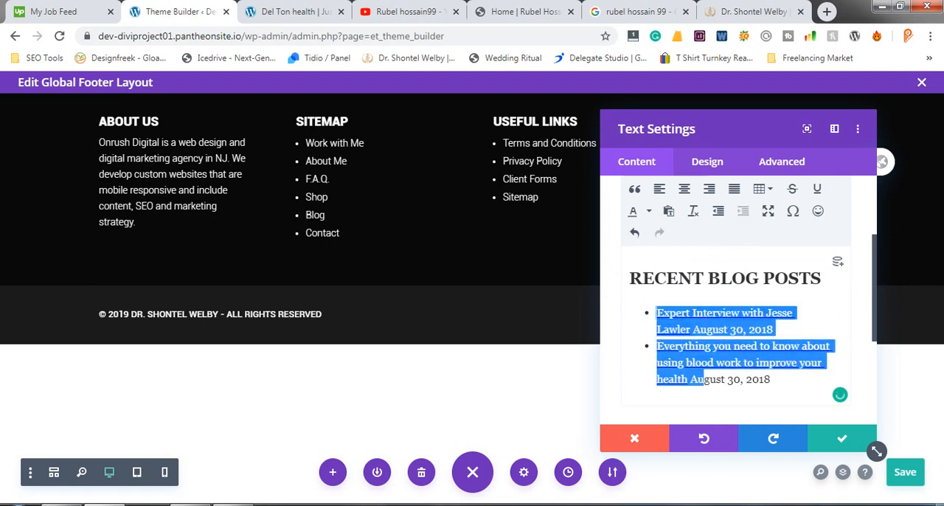
pyautogui.moveTo(772, 379); pyautogui.dragTo(657, 313)
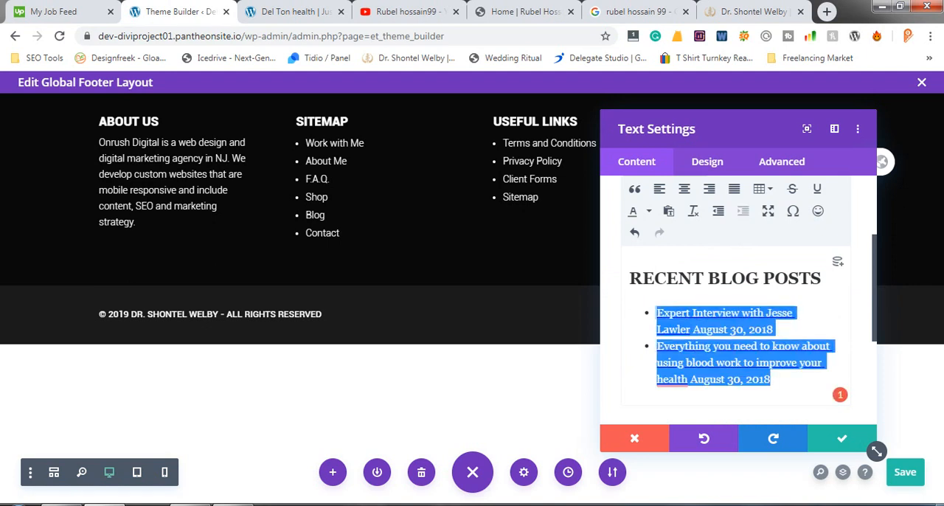
pyautogui.moveTo(726, 129); pyautogui.dragTo(352, 138)
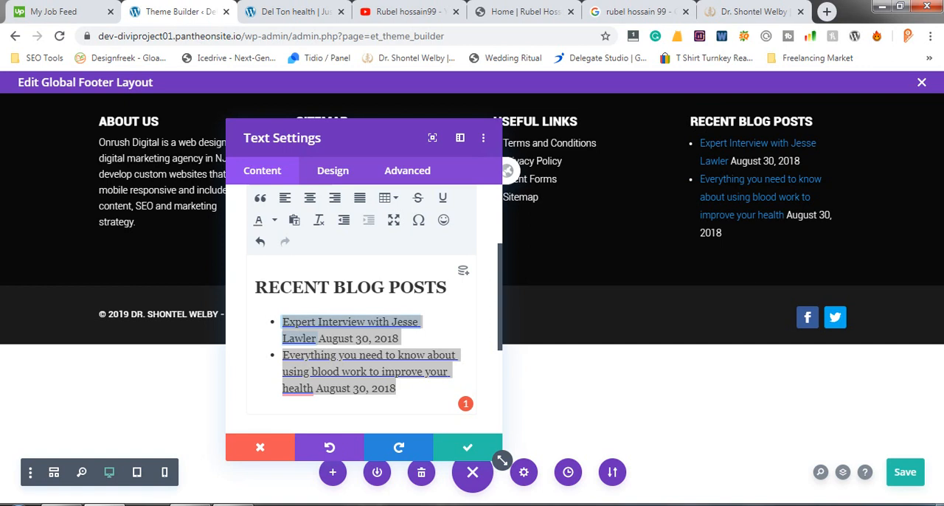
pyautogui.scroll(1, 363, 317)
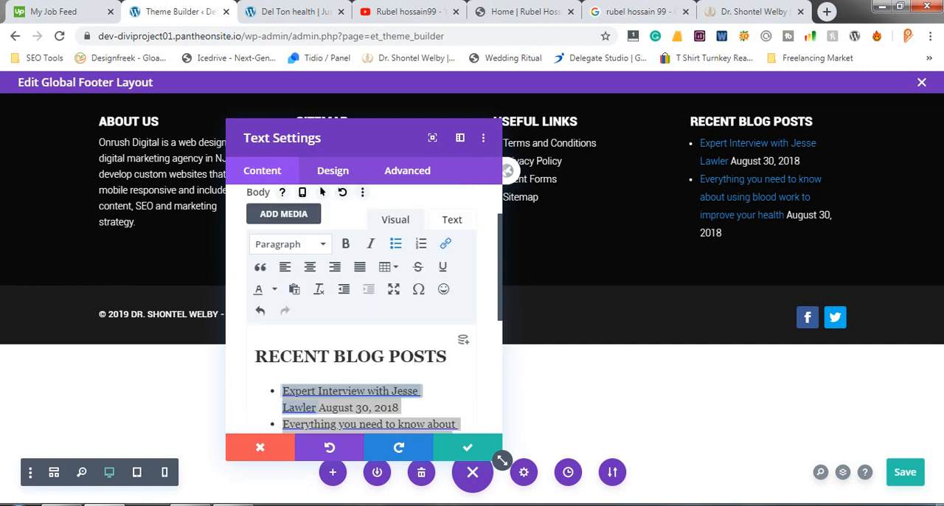
pyautogui.click(274, 289)
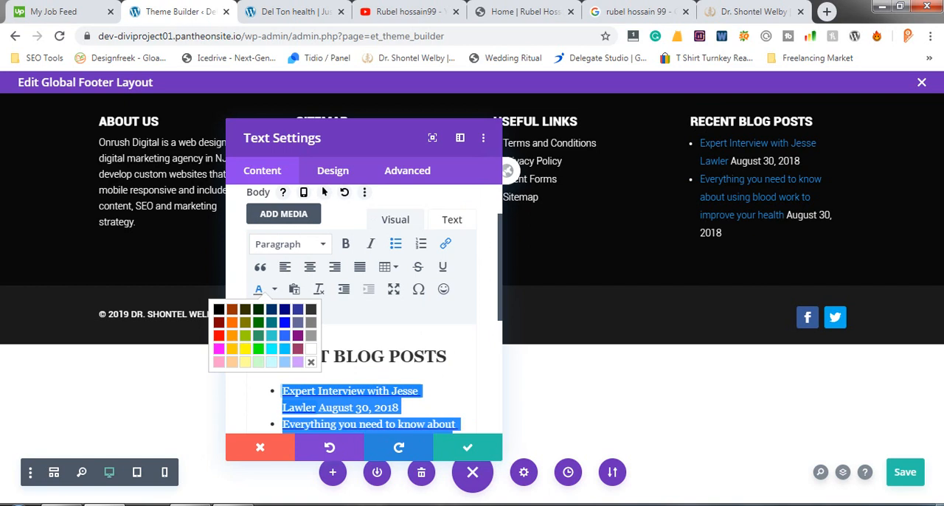
pyautogui.click(311, 348)
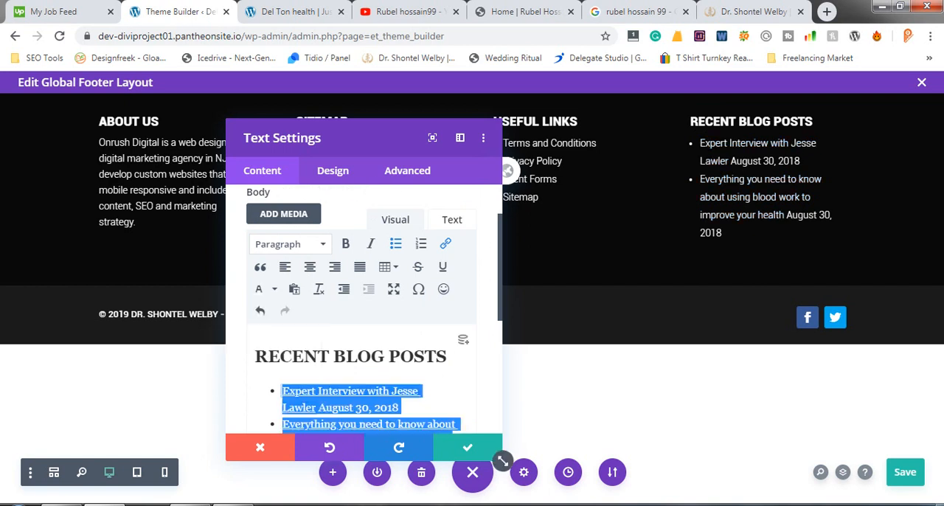
# - Save the text module's settings and the global footer layout
pyautogui.click(467, 448)
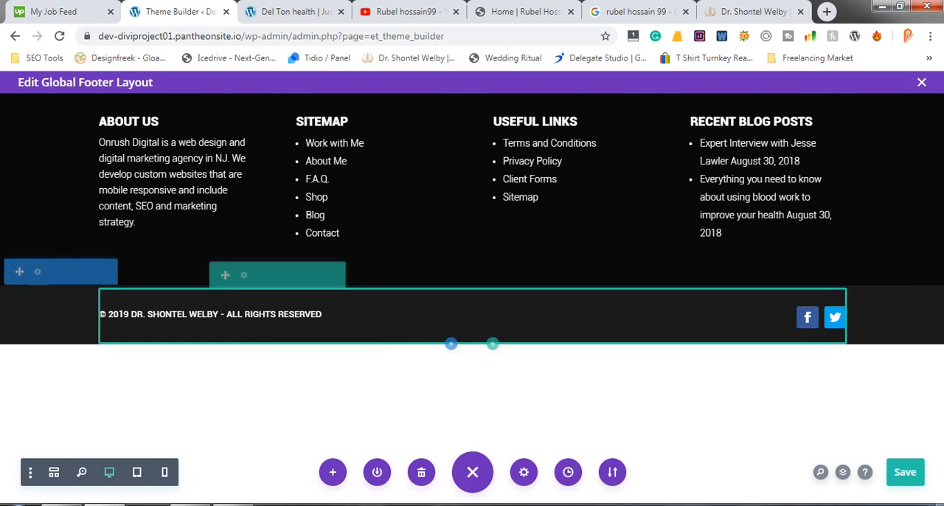
pyautogui.click(905, 472)
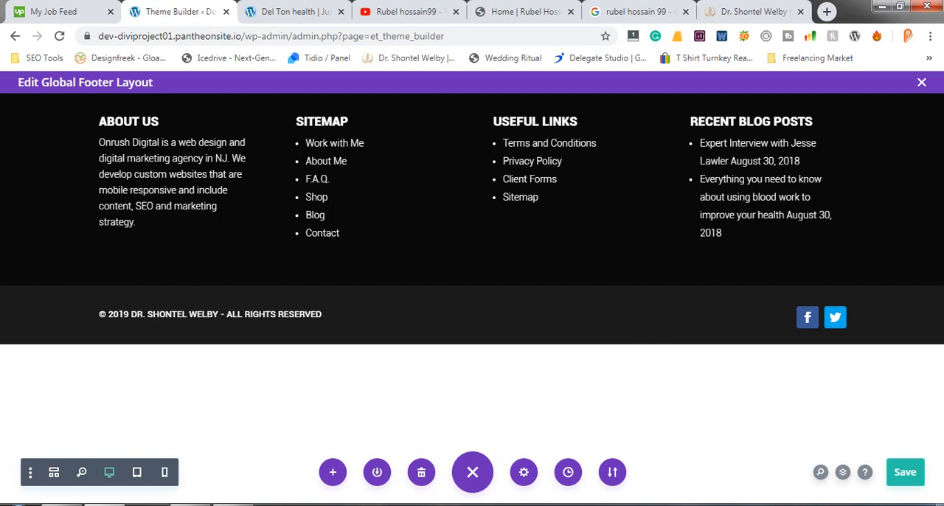
pyautogui.click(912, 472)
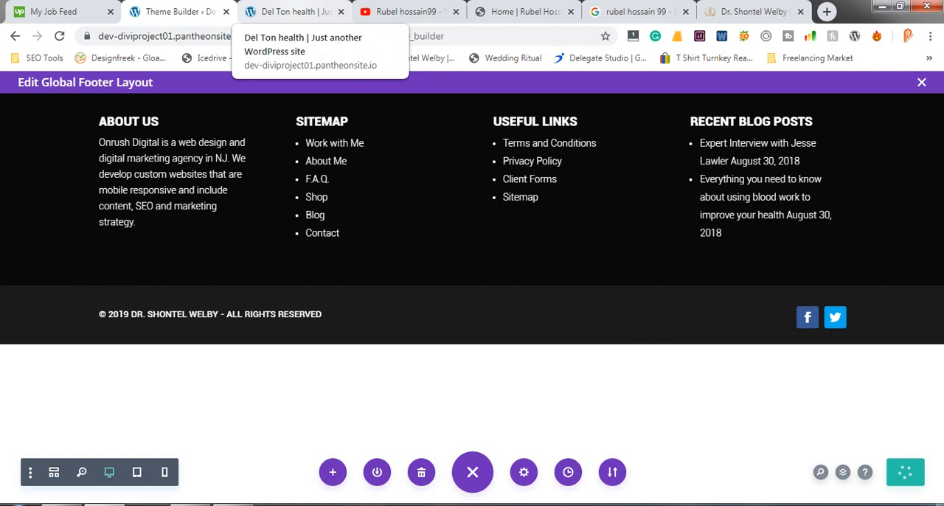
# - Reload the Del Ton health home page and examine its new footer and the page sections above it
pyautogui.click(295, 11)
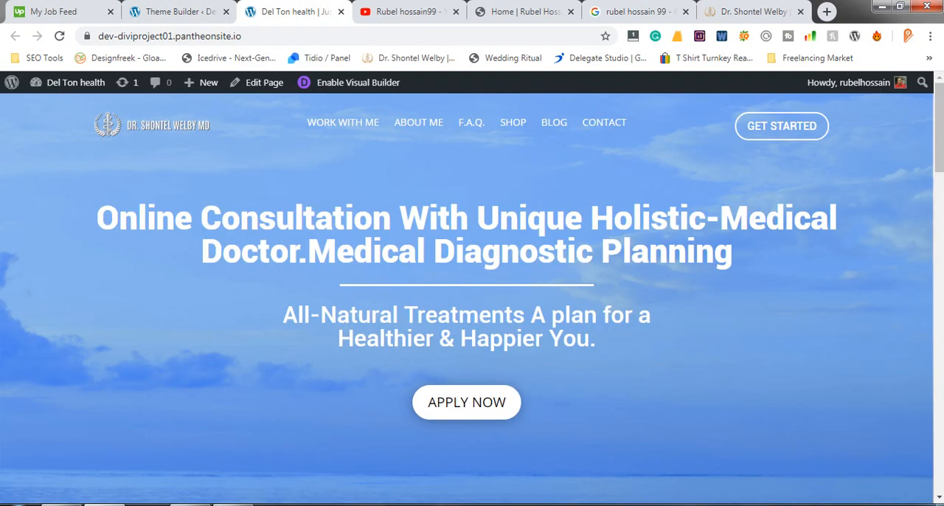
pyautogui.click(60, 37)
pyautogui.scroll(-2, 466, 295)
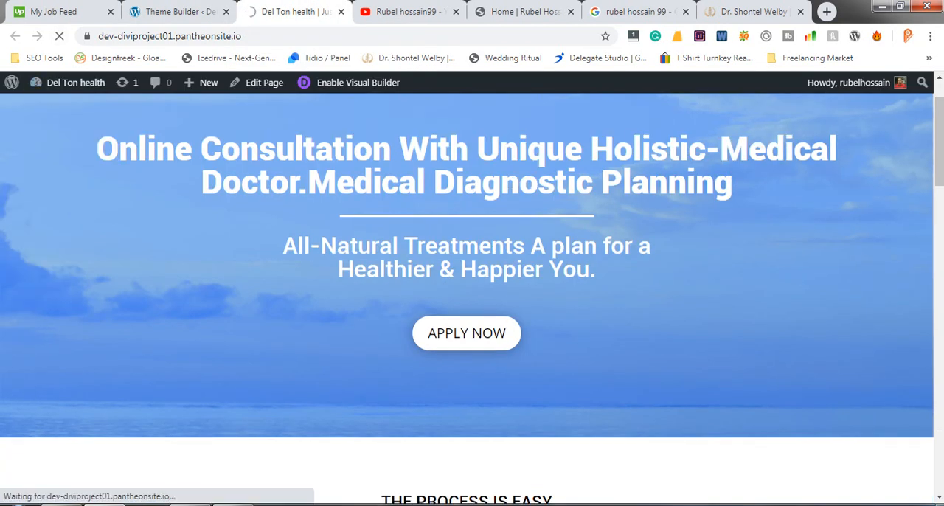
pyautogui.scroll(-10, 466, 295)
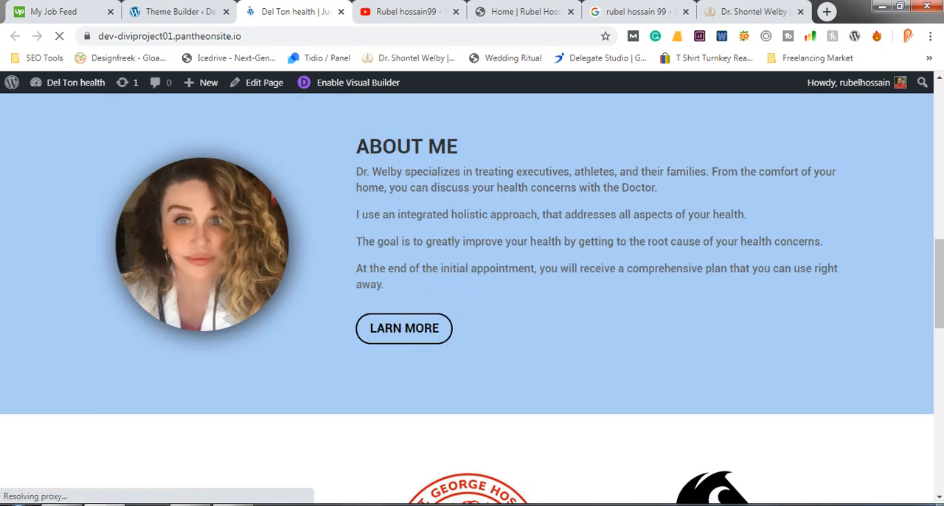
pyautogui.scroll(-9, 466, 295)
pyautogui.scroll(-9, 466, 295)
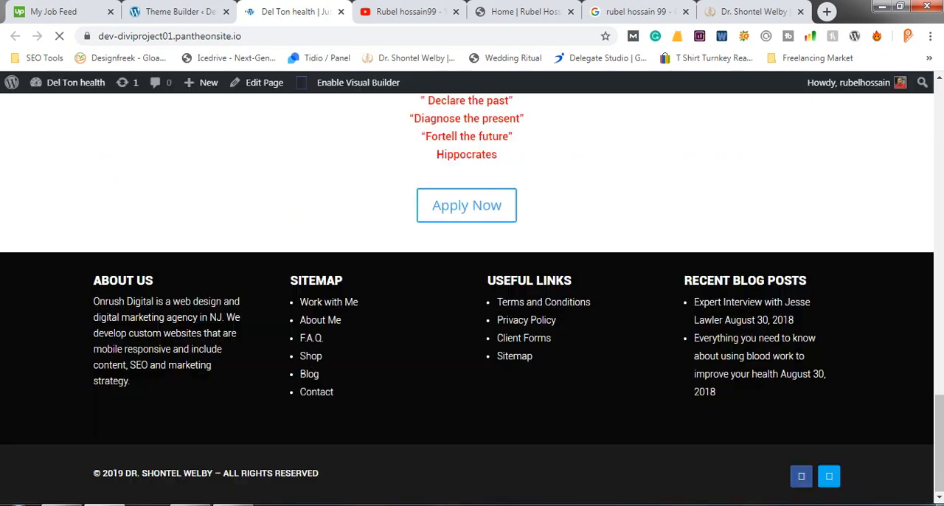
pyautogui.scroll(-3, 466, 295)
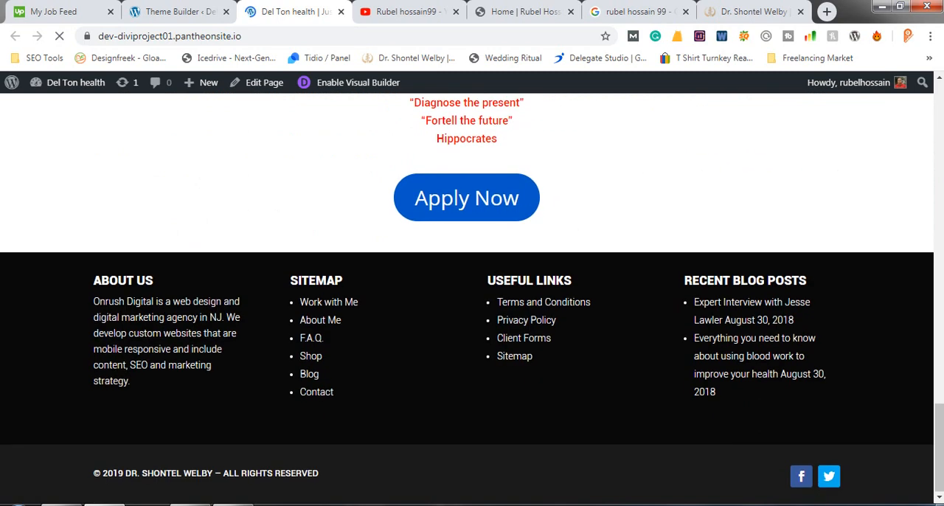
pyautogui.scroll(3, 466, 295)
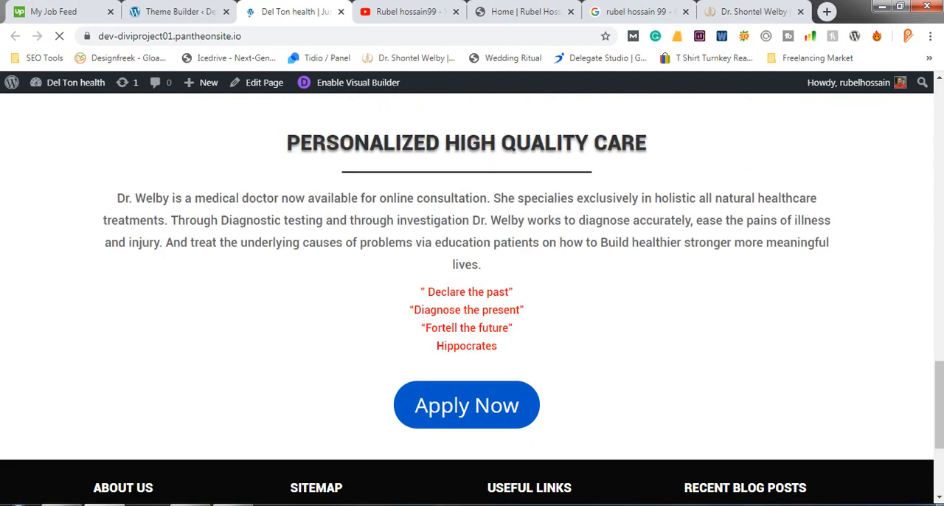
pyautogui.scroll(-3, 466, 295)
pyautogui.scroll(20, 466, 295)
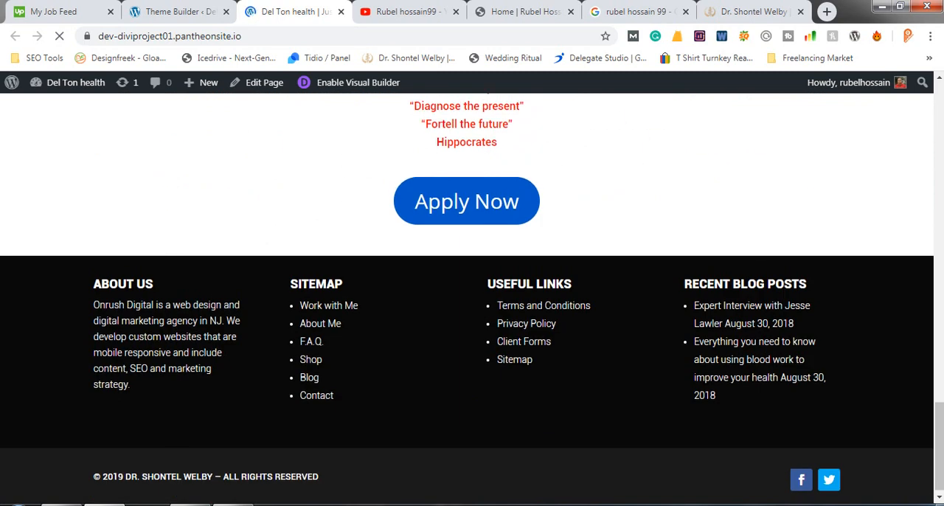
pyautogui.scroll(1, 466, 294)
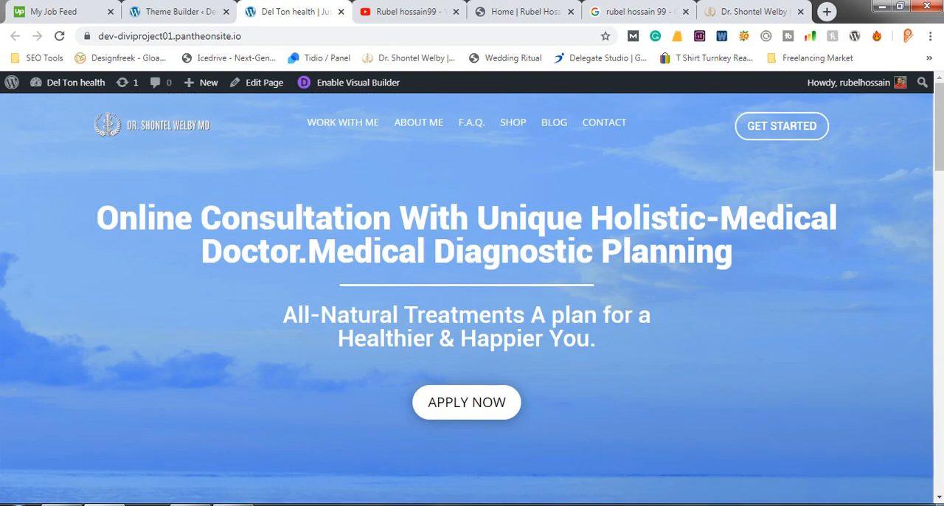
pyautogui.scroll(-2, 466, 295)
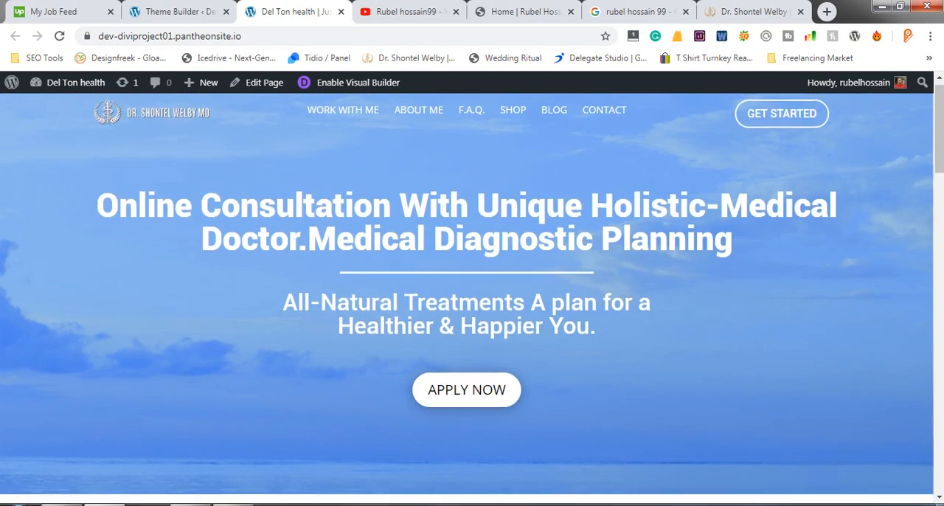
pyautogui.scroll(-9, 466, 295)
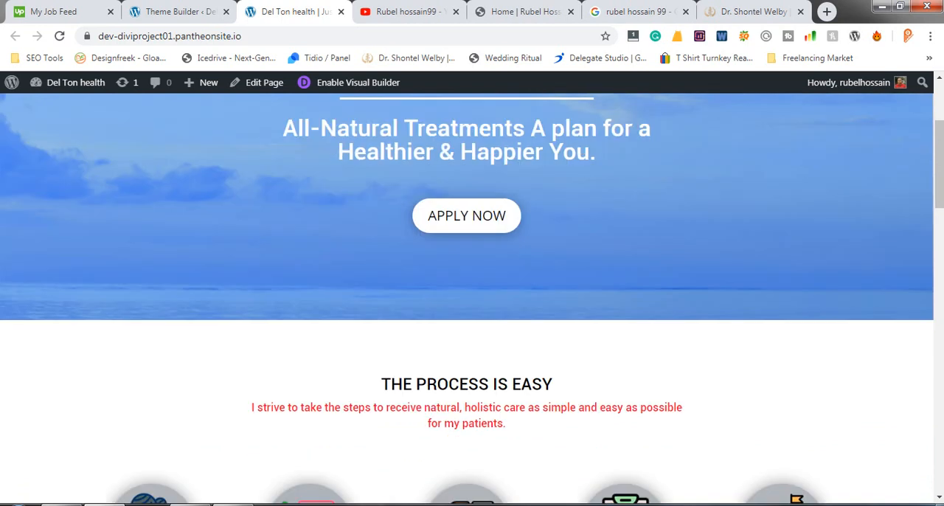
pyautogui.scroll(-10, 466, 295)
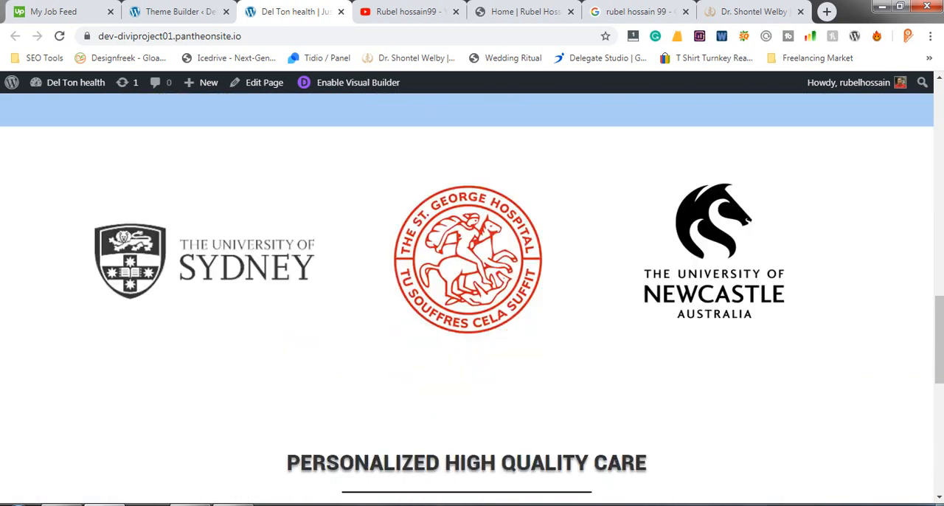